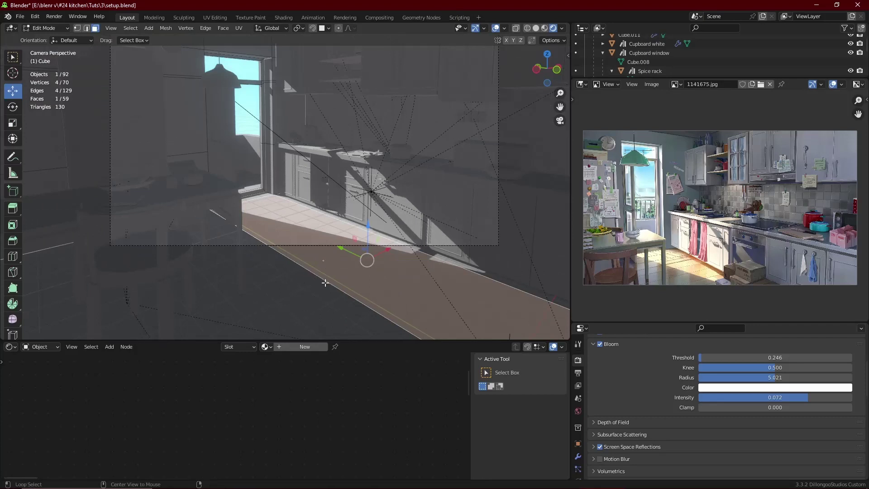
Select the room mesh's floor faces from below, and return to the camera view
{"action": "left_click", "coordinate": [325, 283], "text": "alt"}
{"action": "middle_click_drag", "start_coordinate": [325, 282], "coordinate": [339, 188]}
{"action": "scroll", "coordinate": [333, 246], "scroll_direction": "down", "scroll_amount": 6}
{"action": "left_click", "coordinate": [270, 90]}
{"action": "left_click", "coordinate": [270, 90], "text": "shift"}
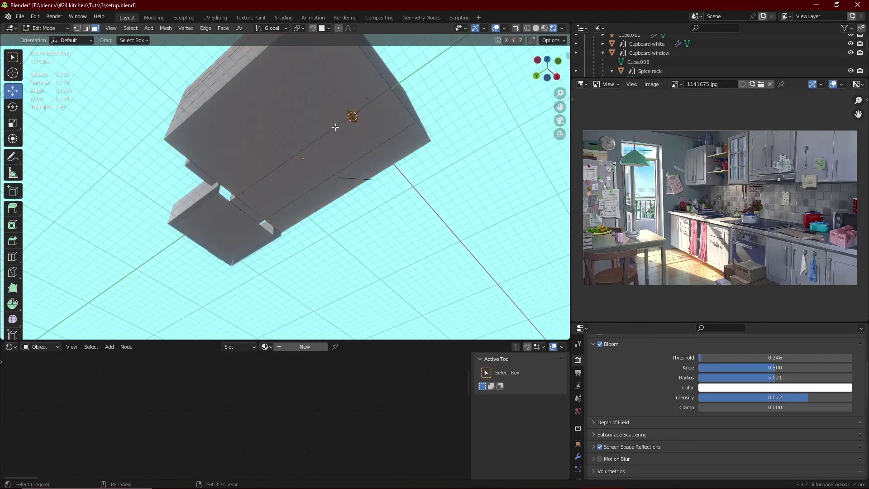
{"action": "left_click", "coordinate": [348, 133], "text": "shift"}
{"action": "left_click", "coordinate": [367, 161], "text": "shift"}
{"action": "left_click", "coordinate": [323, 108], "text": "shift"}
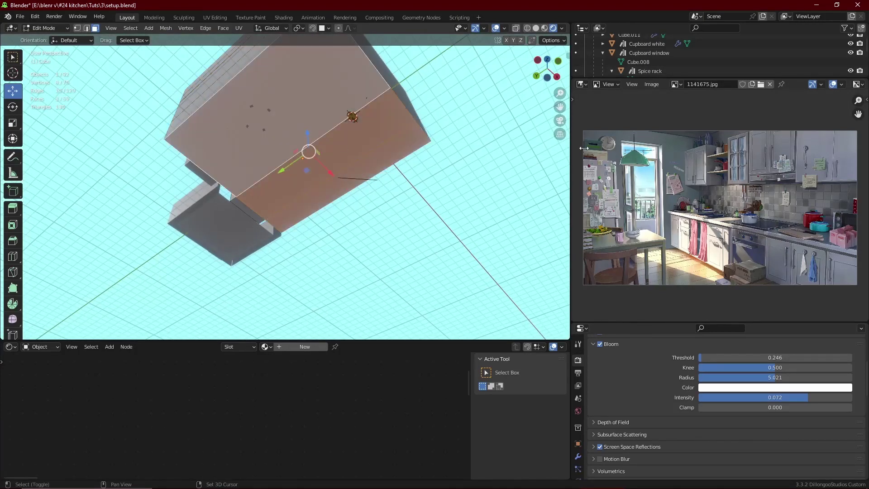
{"action": "left_click", "coordinate": [561, 121]}
Add three material slots to the room mesh
{"action": "left_click", "coordinate": [578, 469]}
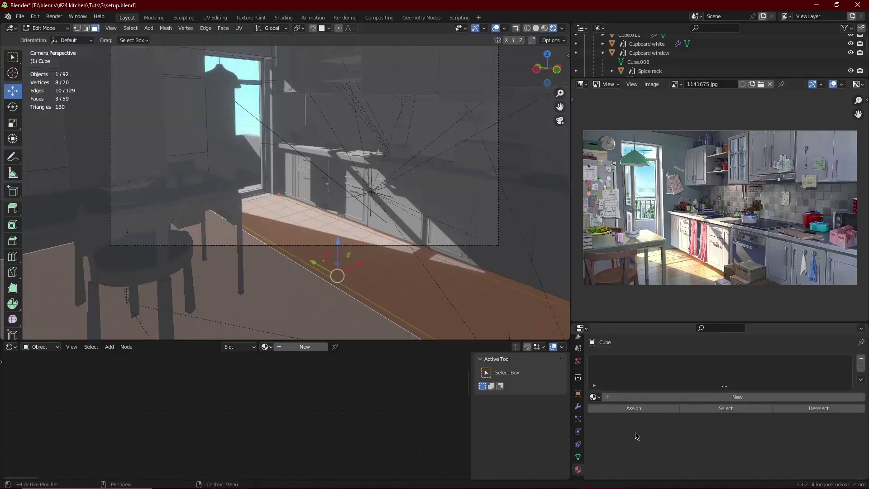
{"action": "left_click", "coordinate": [861, 361]}
{"action": "left_click", "coordinate": [861, 360]}
{"action": "left_click", "coordinate": [861, 358]}
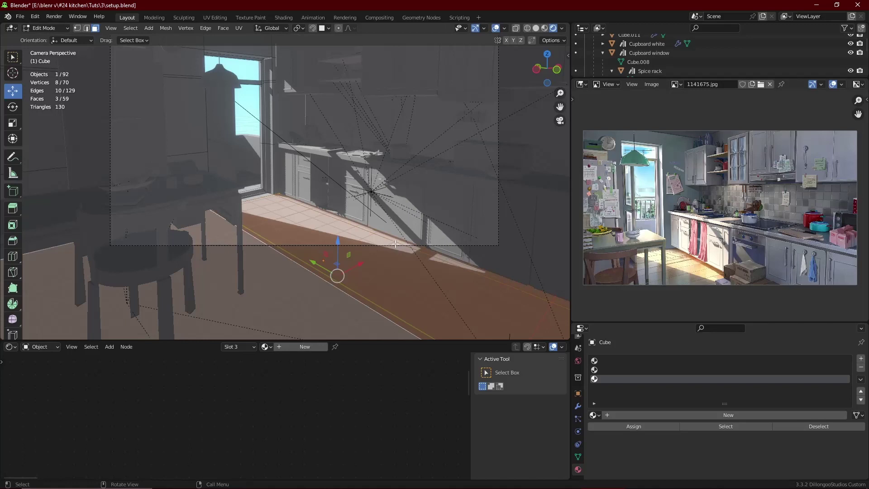
Leave Edit Mode, create a material named floor in the room's third slot, and save the file
{"action": "key", "text": "Tab"}
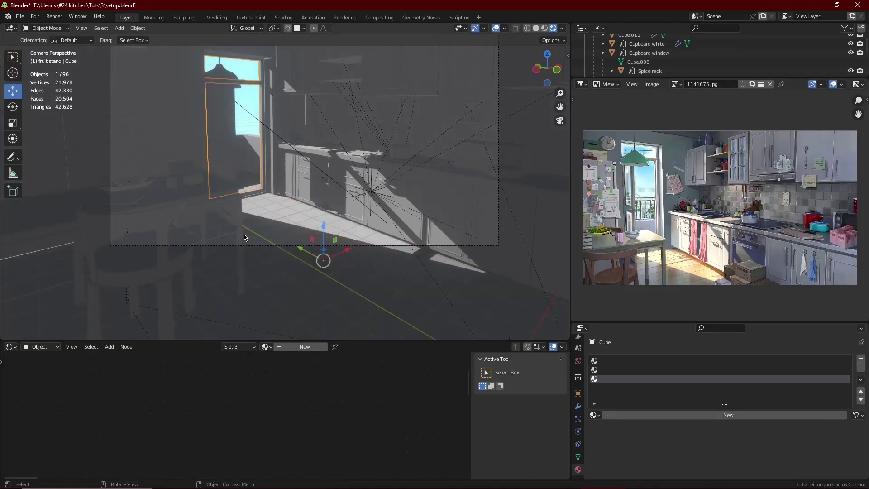
{"action": "left_click", "coordinate": [296, 350]}
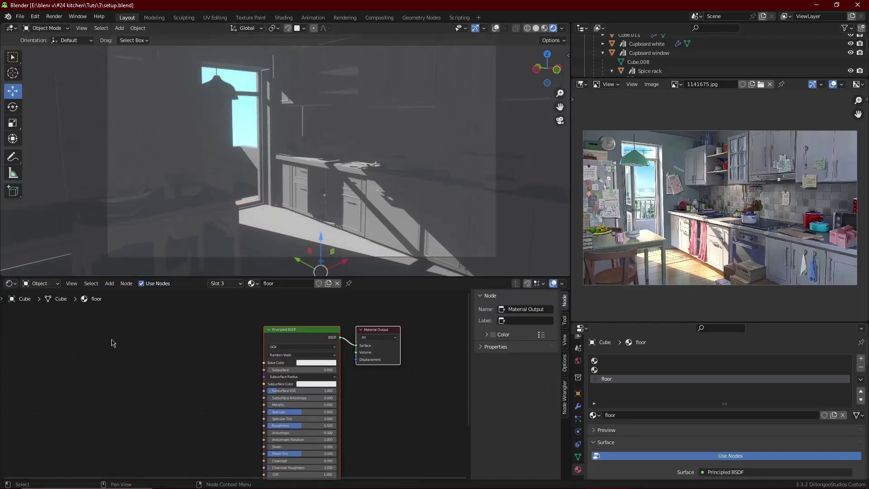
{"action": "left_click", "coordinate": [111, 344]}
{"action": "key", "text": "ctrl+s"}
Add an Image Texture node with the natural oak texture beside the Principled BSDF in the floor material
{"action": "key", "text": "shift+a"}
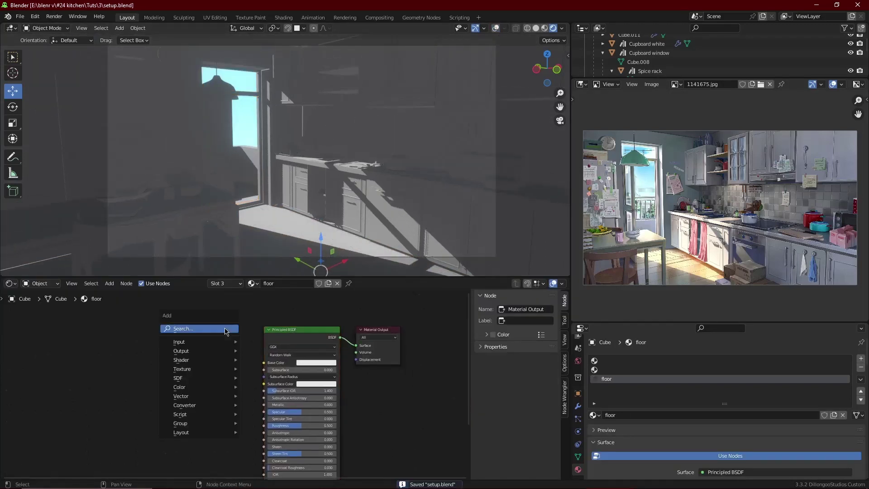
{"action": "left_click", "coordinate": [227, 332]}
{"action": "type", "text": "image"}
{"action": "key", "text": "Return"}
{"action": "left_click", "coordinate": [216, 365]}
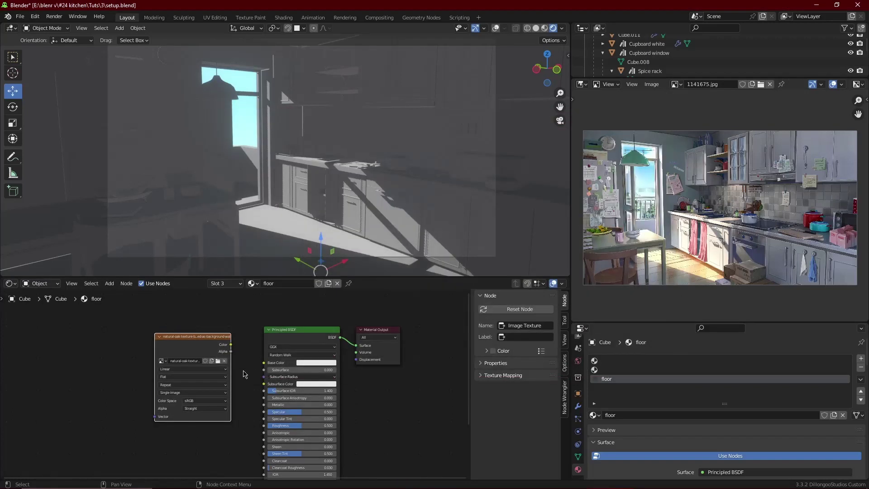
{"action": "left_click_drag", "start_coordinate": [199, 345], "coordinate": [131, 354]}
Add Texture Coordinate and Mapping nodes to the oak texture, and preview the texture directly on the floor
{"action": "scroll", "coordinate": [247, 364], "scroll_direction": "down", "scroll_amount": 4}
{"action": "middle_click_drag", "start_coordinate": [177, 360], "coordinate": [230, 357]}
{"action": "key", "text": "ctrl+t"}
{"action": "left_click_drag", "start_coordinate": [244, 326], "coordinate": [100, 390]}
{"action": "left_click_drag", "start_coordinate": [215, 354], "coordinate": [175, 356]}
{"action": "left_click", "coordinate": [174, 357], "text": "ctrl+shift"}
Set the Mapping node's Z rotation to 90° to turn the floor's wood grain
{"action": "scroll", "coordinate": [341, 221], "scroll_direction": "up", "scroll_amount": 2}
{"action": "middle_click_drag", "start_coordinate": [341, 221], "coordinate": [333, 160], "text": "shift"}
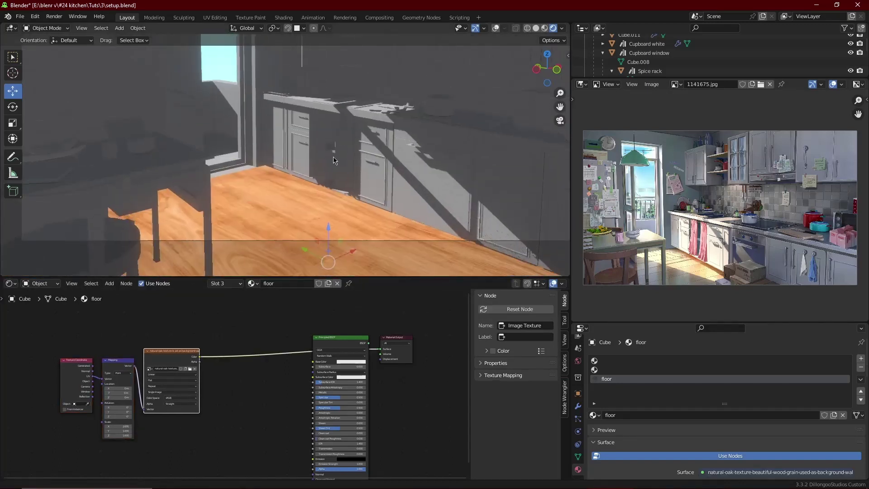
{"action": "scroll", "coordinate": [342, 205], "scroll_direction": "up", "scroll_amount": 3}
{"action": "scroll", "coordinate": [277, 369], "scroll_direction": "up", "scroll_amount": 3}
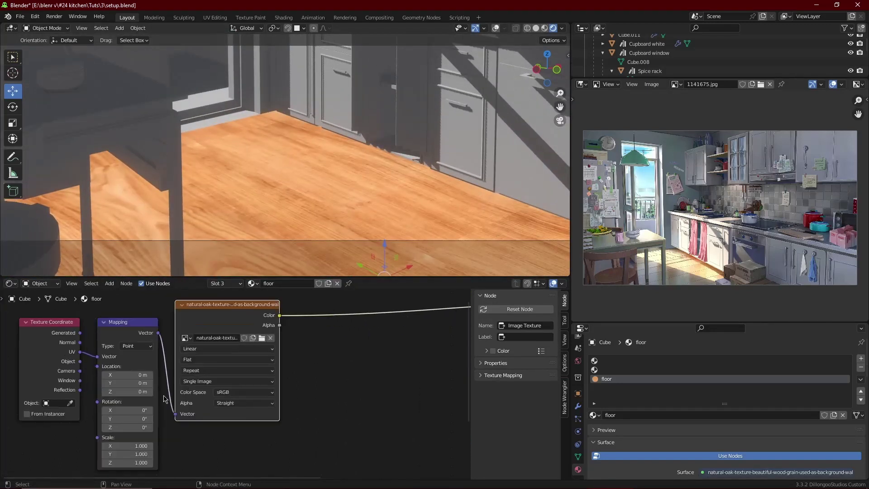
{"action": "scroll", "coordinate": [165, 398], "scroll_direction": "up", "scroll_amount": 2}
{"action": "mouse_move", "coordinate": [194, 438]}
{"action": "left_mouse_down"}
{"action": "mouse_move", "coordinate": [209, 438]}
{"action": "mouse_move", "coordinate": [203, 448]}
{"action": "mouse_move", "coordinate": [211, 448]}
{"action": "mouse_move", "coordinate": [196, 448]}
{"action": "left_mouse_up"}
{"action": "right_click", "coordinate": [196, 449]}
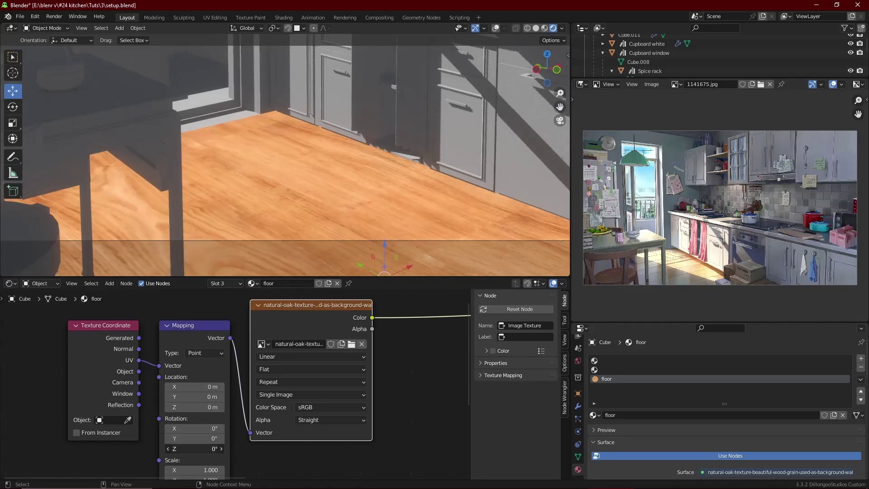
{"action": "type", "text": "90"}
{"action": "key", "text": "Return"}
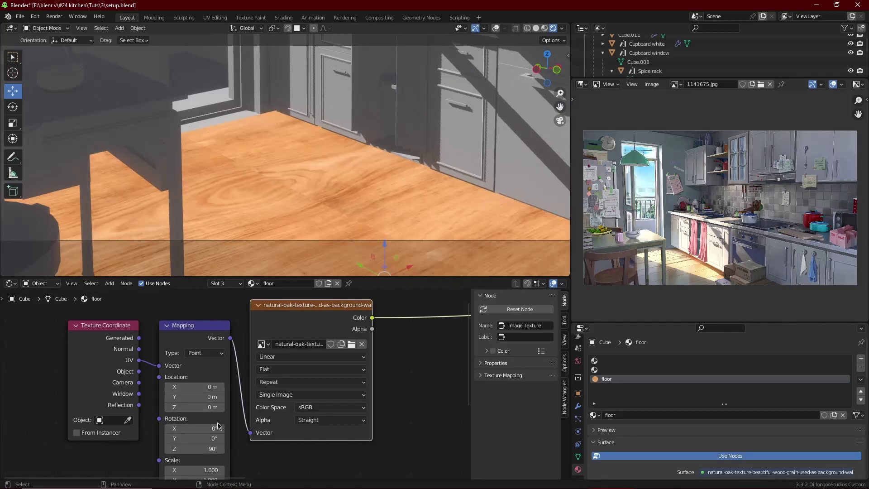
Set the Mapping node's X, Y and Z scale to 2
{"action": "scroll", "coordinate": [218, 425], "scroll_direction": "down", "scroll_amount": 1}
{"action": "middle_click_drag", "start_coordinate": [218, 426], "coordinate": [235, 370]}
{"action": "left_click_drag", "start_coordinate": [211, 410], "coordinate": [223, 429]}
{"action": "type", "text": "2"}
{"action": "key", "text": "Return"}
{"action": "type", "text": "3"}
{"action": "key", "text": "Return"}
{"action": "type", "text": "2"}
{"action": "key", "text": "Return"}
Reduce the Mapping node's Y scale to 1.3 to stretch the wood grain
{"action": "scroll", "coordinate": [271, 394], "scroll_direction": "down", "scroll_amount": 2}
{"action": "scroll", "coordinate": [371, 189], "scroll_direction": "down", "scroll_amount": 2}
{"action": "middle_click_drag", "start_coordinate": [370, 189], "coordinate": [371, 212], "text": "shift"}
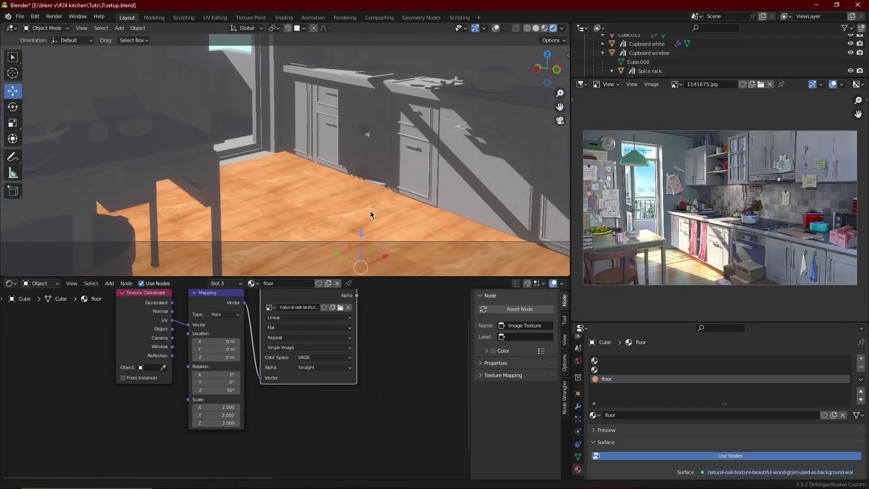
{"action": "scroll", "coordinate": [371, 215], "scroll_direction": "down", "scroll_amount": 2}
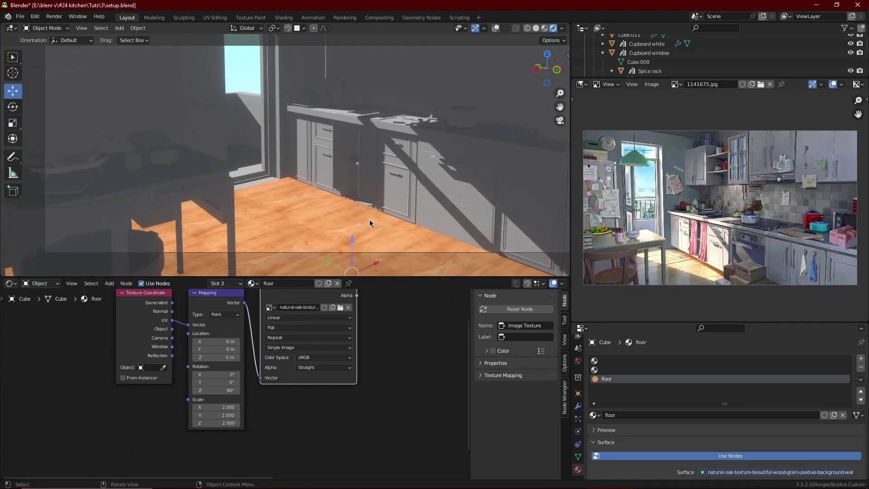
{"action": "scroll", "coordinate": [213, 426], "scroll_direction": "up", "scroll_amount": 4}
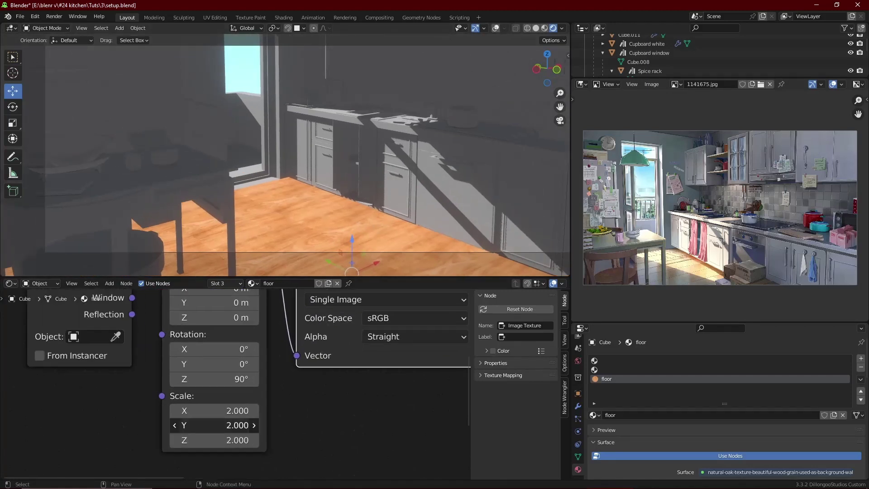
{"action": "left_click_drag", "start_coordinate": [213, 425], "coordinate": [183, 425]}
{"action": "scroll", "coordinate": [281, 410], "scroll_direction": "down", "scroll_amount": 2}
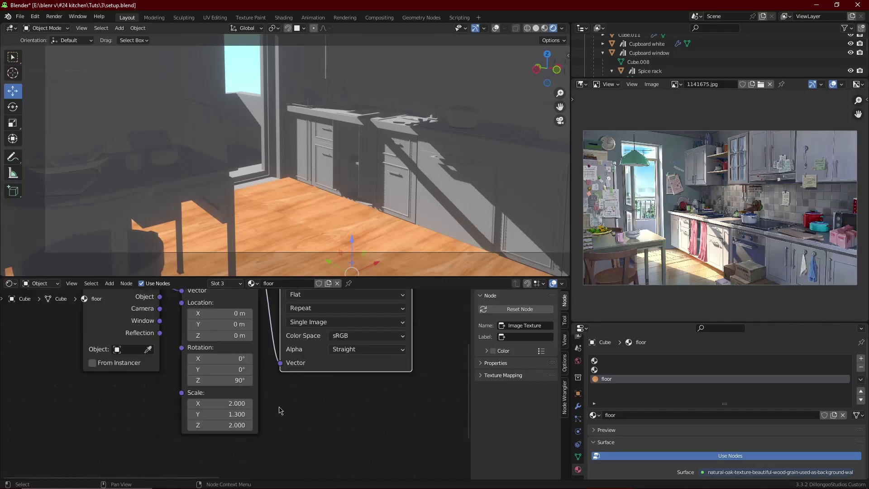
Move the Texture Coordinate, Mapping and oak texture nodes farther from the Principled BSDF, and save the file
{"action": "scroll", "coordinate": [298, 385], "scroll_direction": "down", "scroll_amount": 8}
{"action": "middle_click_drag", "start_coordinate": [326, 340], "coordinate": [303, 377]}
{"action": "scroll", "coordinate": [301, 375], "scroll_direction": "up", "scroll_amount": 3}
{"action": "left_click_drag", "start_coordinate": [302, 330], "coordinate": [152, 405]}
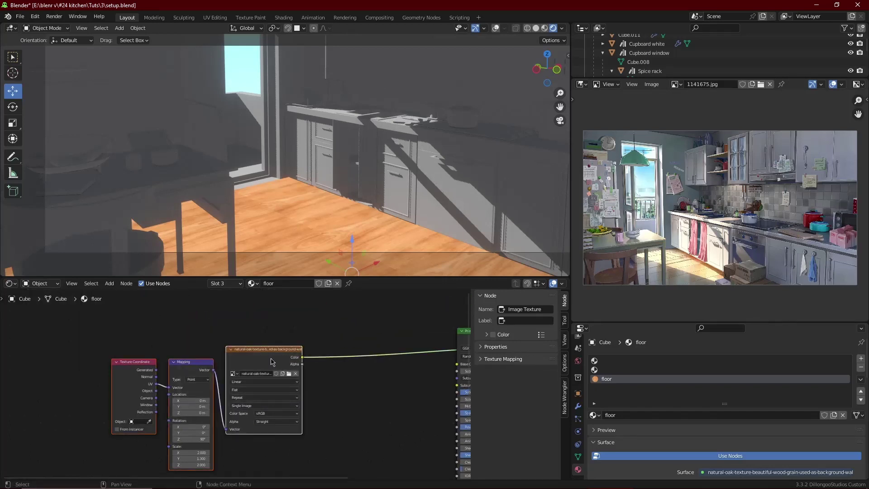
{"action": "left_click_drag", "start_coordinate": [271, 362], "coordinate": [231, 366]}
{"action": "left_click", "coordinate": [151, 340]}
{"action": "scroll", "coordinate": [121, 387], "scroll_direction": "up", "scroll_amount": 4}
{"action": "key", "text": "ctrl+s"}
Insert a ColorRamp node into the link after the oak texture
{"action": "scroll", "coordinate": [275, 373], "scroll_direction": "down", "scroll_amount": 1}
{"action": "middle_click_drag", "start_coordinate": [281, 366], "coordinate": [202, 375]}
{"action": "key", "text": "shift+a"}
{"action": "left_click", "coordinate": [301, 325]}
{"action": "type", "text": "col"}
{"action": "left_click", "coordinate": [358, 338]}
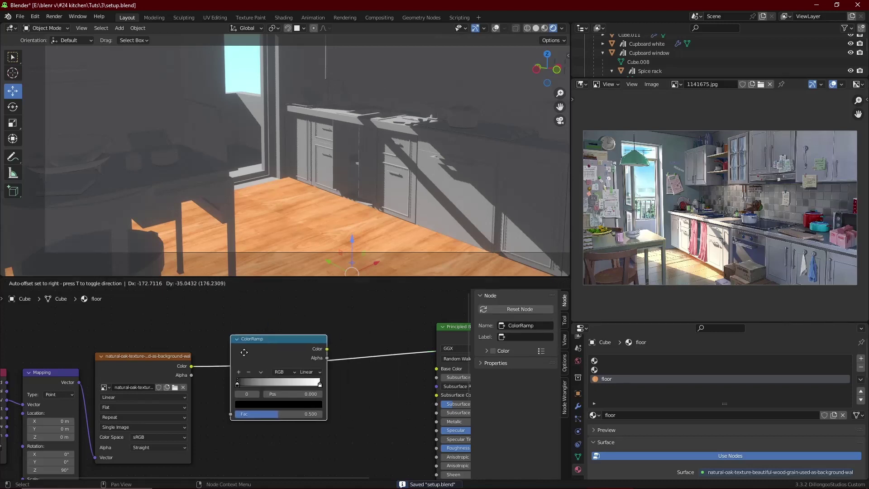
{"action": "left_click", "coordinate": [300, 361]}
Move the ColorRamp's white stop to position 0.495 to brighten the floor and sharpen the grain contrast
{"action": "scroll", "coordinate": [376, 205], "scroll_direction": "down", "scroll_amount": 2}
{"action": "middle_click_drag", "start_coordinate": [376, 205], "coordinate": [359, 187], "text": "shift"}
{"action": "scroll", "coordinate": [354, 186], "scroll_direction": "up", "scroll_amount": 3}
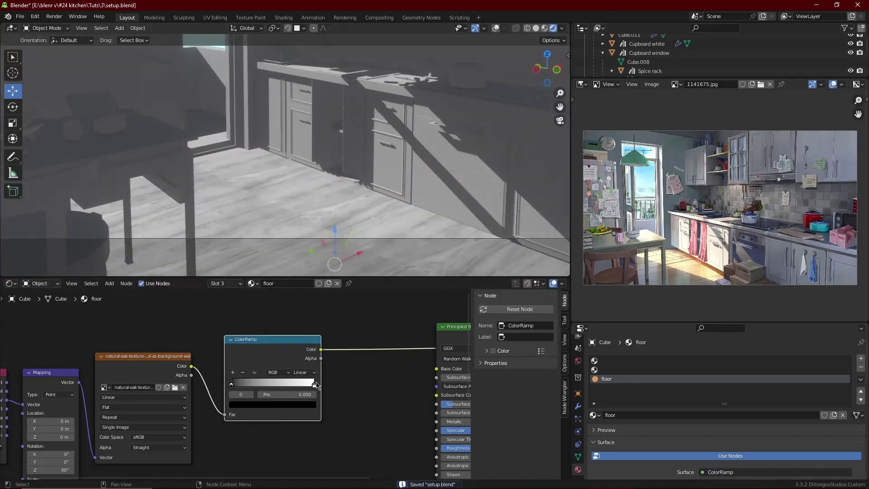
{"action": "left_click_drag", "start_coordinate": [315, 385], "coordinate": [267, 394]}
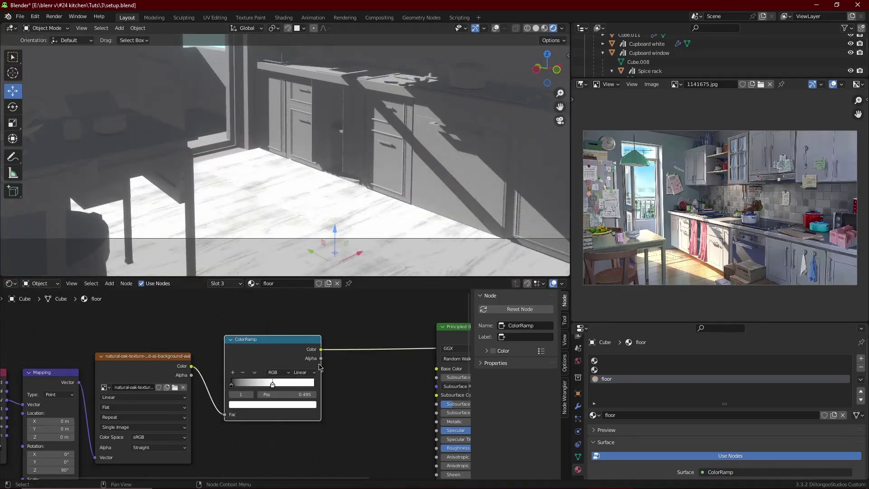
Insert a Mix colour node into the link after the ColorRamp
{"action": "scroll", "coordinate": [319, 367], "scroll_direction": "down", "scroll_amount": 4}
{"action": "left_click_drag", "start_coordinate": [319, 351], "coordinate": [425, 358]}
{"action": "key", "text": "shift+a"}
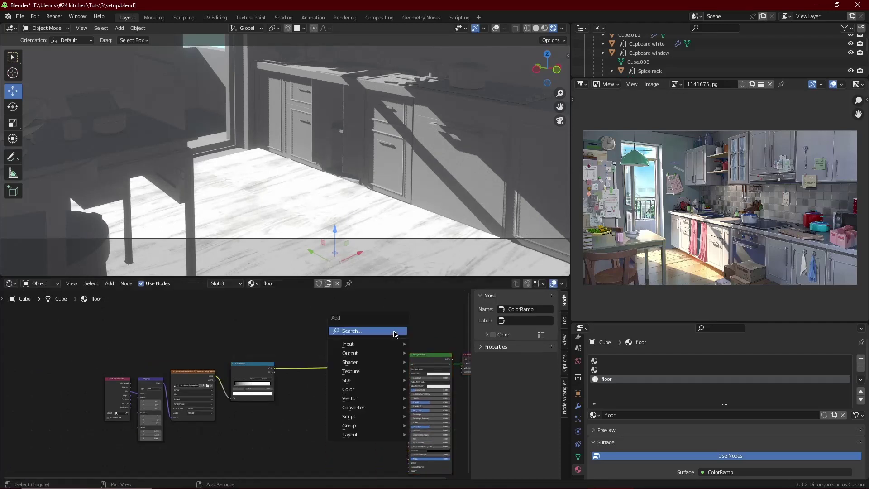
{"action": "left_click", "coordinate": [394, 334]}
{"action": "type", "text": "mi"}
{"action": "key", "text": "Return"}
{"action": "left_click", "coordinate": [307, 353]}
Zoom the reference image in on the sunlit floor and reconnect the ColorRamp's colour output to the Mix node's Fac input
{"action": "scroll", "coordinate": [719, 213], "scroll_direction": "up", "scroll_amount": 2}
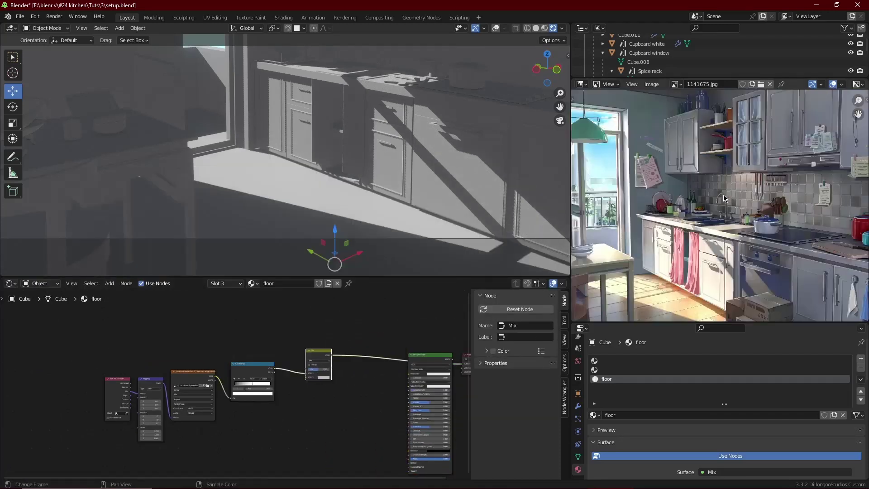
{"action": "scroll", "coordinate": [724, 198], "scroll_direction": "up", "scroll_amount": 6}
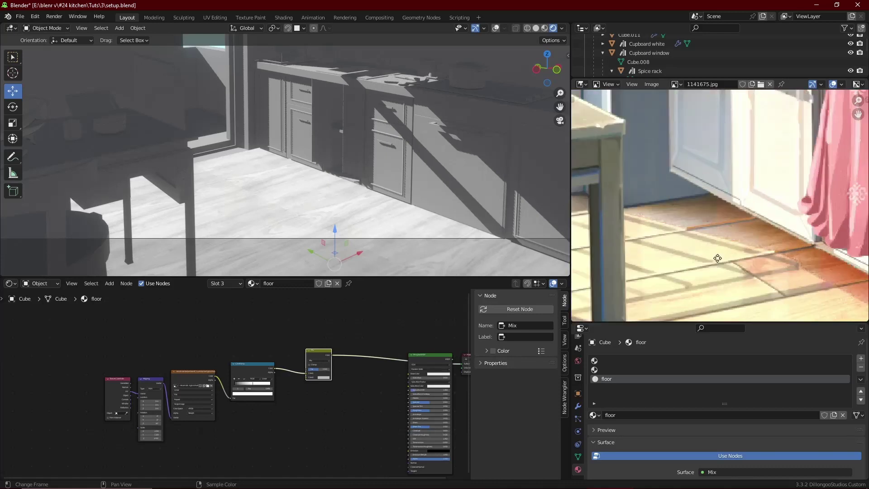
{"action": "scroll", "coordinate": [724, 226], "scroll_direction": "down", "scroll_amount": 4}
{"action": "scroll", "coordinate": [727, 228], "scroll_direction": "up", "scroll_amount": 5}
{"action": "scroll", "coordinate": [329, 388], "scroll_direction": "up", "scroll_amount": 2}
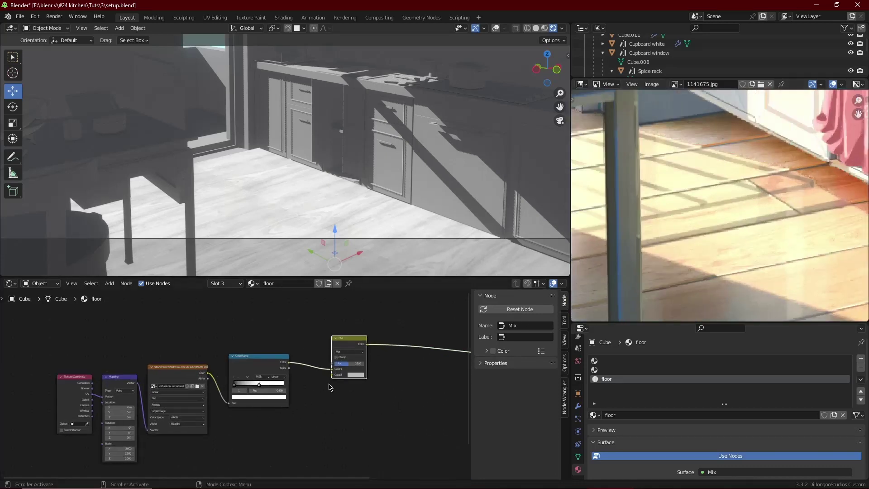
{"action": "scroll", "coordinate": [330, 387], "scroll_direction": "up", "scroll_amount": 3}
{"action": "left_click_drag", "start_coordinate": [327, 384], "coordinate": [327, 373]}
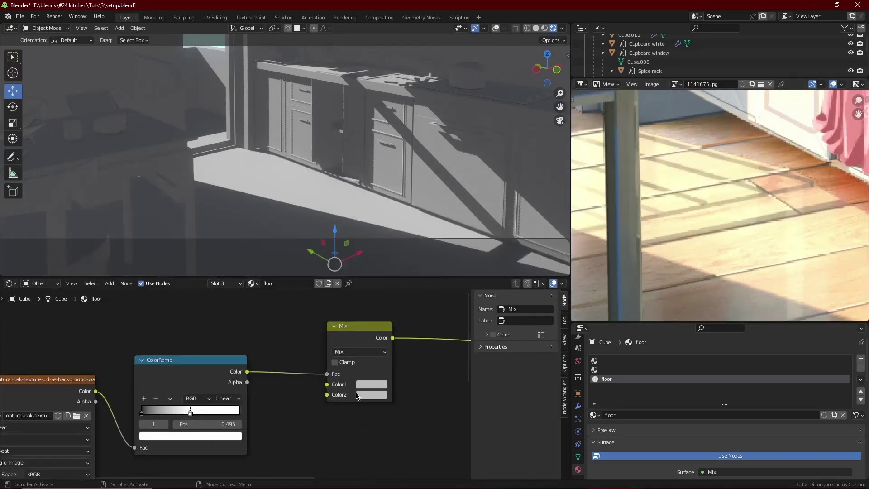
Brighten the Mix node's Color1 and sample a pale yellow for it from the reference image's sunlit floor
{"action": "scroll", "coordinate": [358, 397], "scroll_direction": "up", "scroll_amount": 2}
{"action": "left_click", "coordinate": [356, 404]}
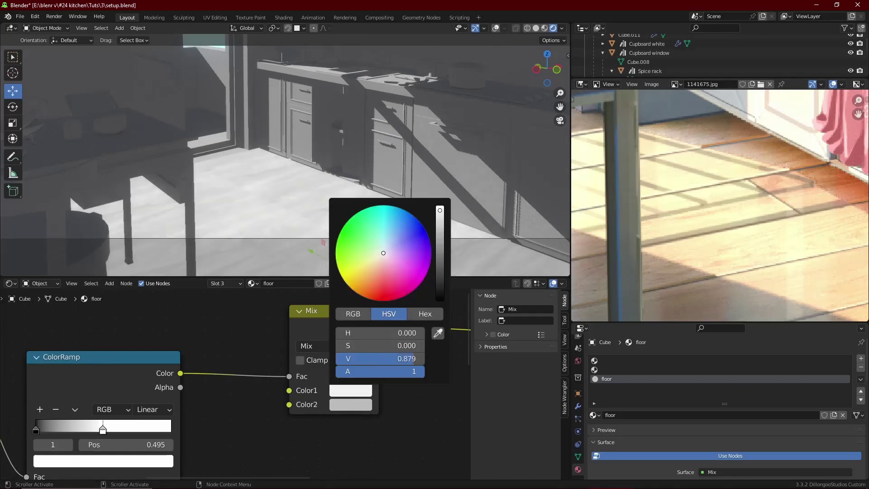
{"action": "left_click_drag", "start_coordinate": [440, 210], "coordinate": [440, 206]}
{"action": "left_click", "coordinate": [437, 333]}
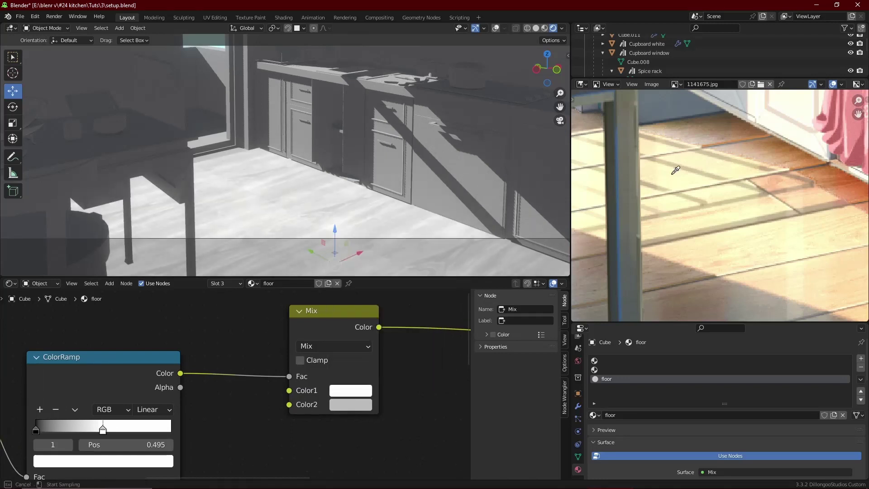
Brighten the Mix node's Color2 and sample a floorboard tone for it from the reference image
{"action": "left_click", "coordinate": [365, 407]}
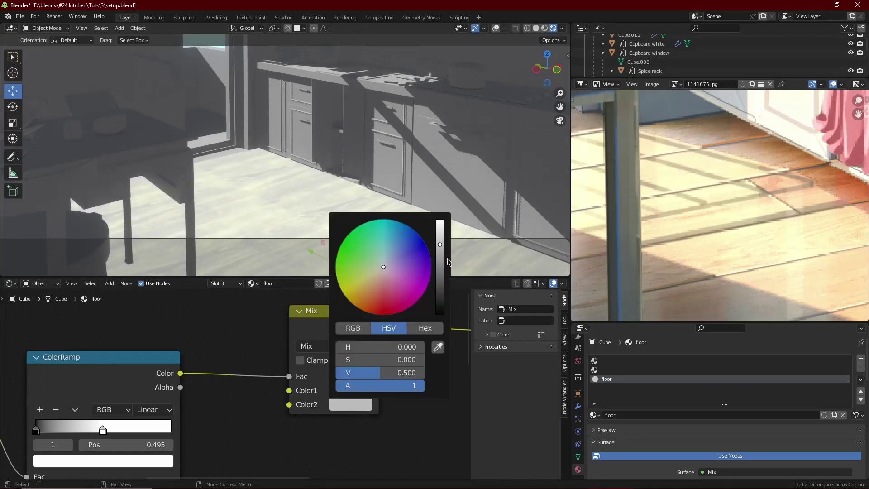
{"action": "left_click", "coordinate": [444, 221]}
{"action": "left_click", "coordinate": [438, 347]}
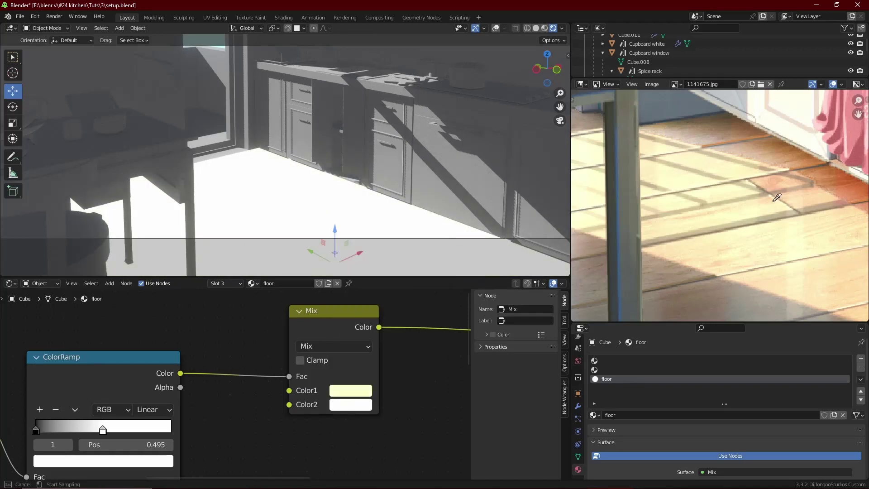
{"action": "left_click", "coordinate": [777, 197]}
Shift the Mix node's Color2 to a more saturated orange, about hue 0.066, saturation 0.731 and value 1
{"action": "scroll", "coordinate": [235, 383], "scroll_direction": "up", "scroll_amount": 2}
{"action": "left_click", "coordinate": [385, 410]}
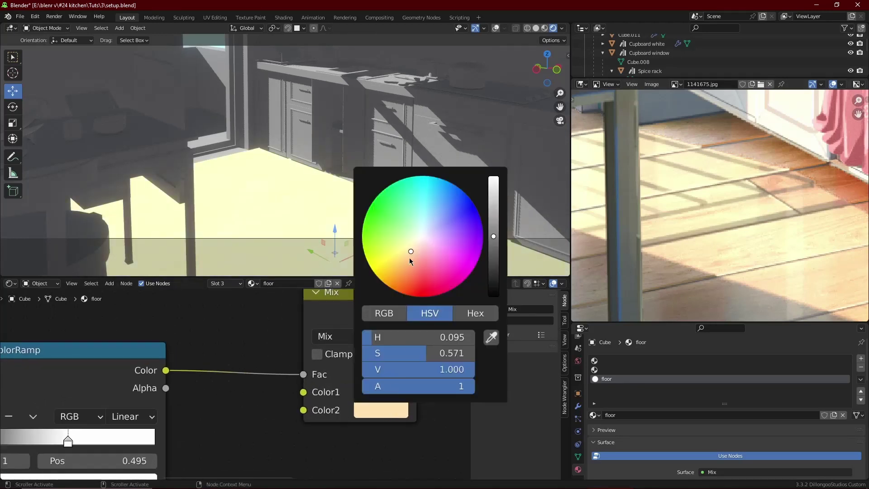
{"action": "left_click_drag", "start_coordinate": [409, 258], "coordinate": [412, 256]}
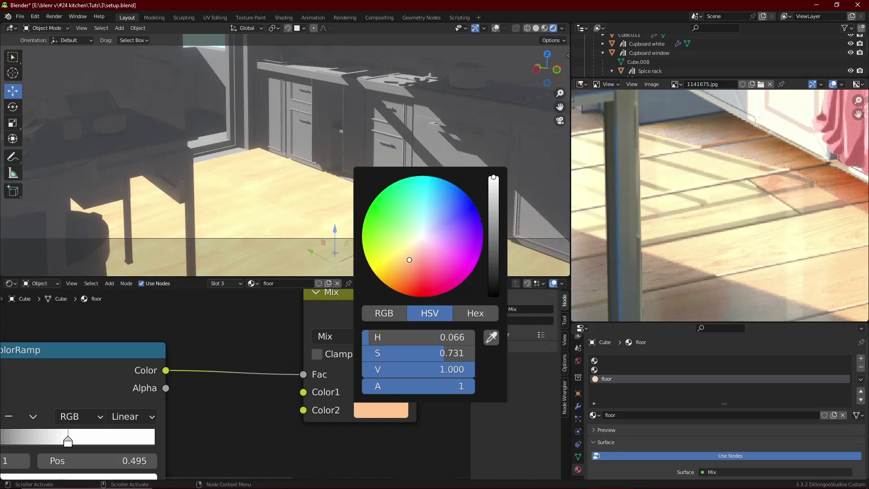
Soften the Mix node's Color1 to a pale cream and move the ColorRamp's white stop to 0.450
{"action": "left_click", "coordinate": [381, 392]}
{"action": "left_click_drag", "start_coordinate": [415, 225], "coordinate": [418, 225]}
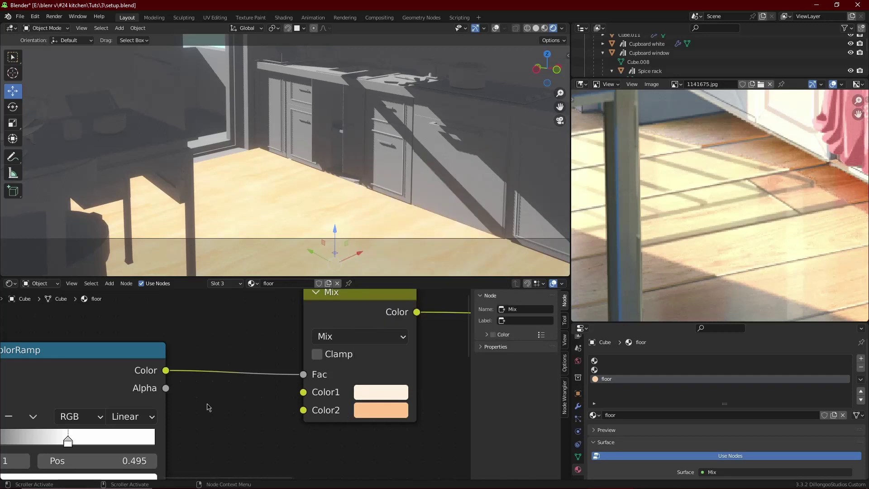
{"action": "left_click_drag", "start_coordinate": [71, 446], "coordinate": [56, 446]}
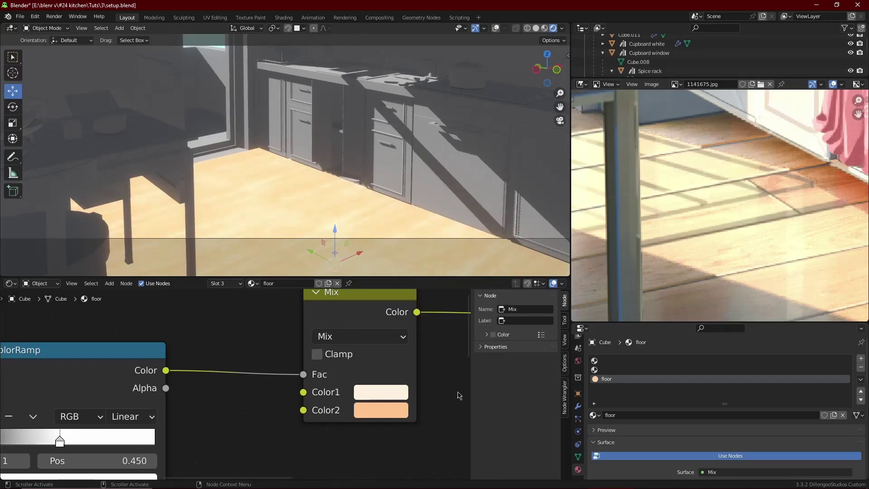
Shift the Mix node's Color2 from orange to a pinker peach
{"action": "scroll", "coordinate": [333, 403], "scroll_direction": "down", "scroll_amount": 2}
{"action": "middle_click_drag", "start_coordinate": [240, 402], "coordinate": [282, 374]}
{"action": "scroll", "coordinate": [217, 394], "scroll_direction": "up", "scroll_amount": 3}
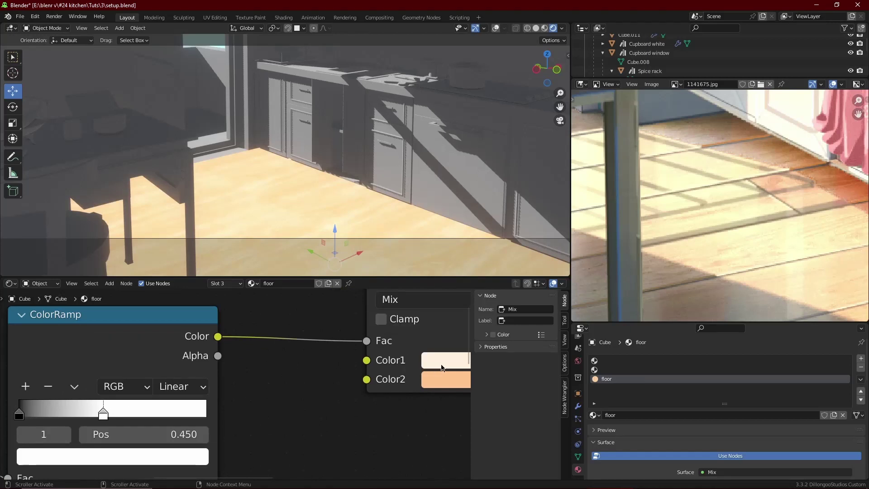
{"action": "left_click", "coordinate": [451, 380]}
{"action": "left_click_drag", "start_coordinate": [488, 208], "coordinate": [487, 213]}
{"action": "scroll", "coordinate": [316, 387], "scroll_direction": "down", "scroll_amount": 4}
{"action": "middle_click_drag", "start_coordinate": [315, 387], "coordinate": [271, 415]}
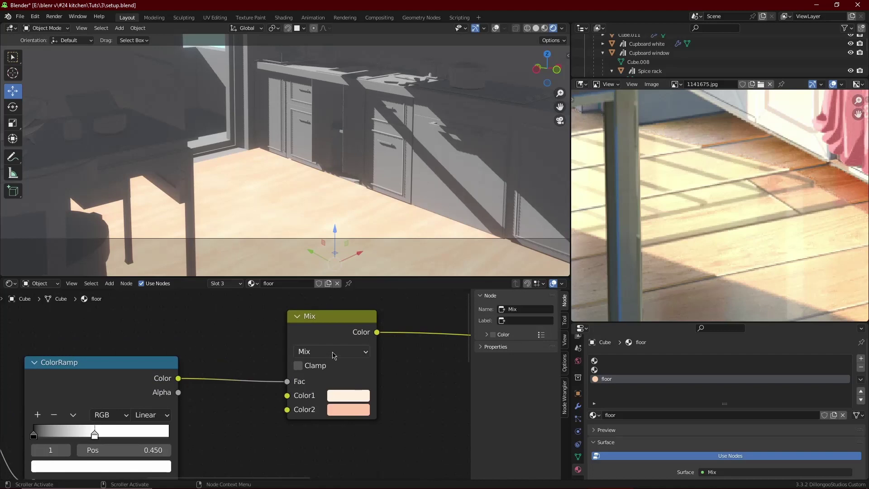
Insert a Hue Saturation Value node after the Mix node in the floor material
{"action": "left_click", "coordinate": [332, 351]}
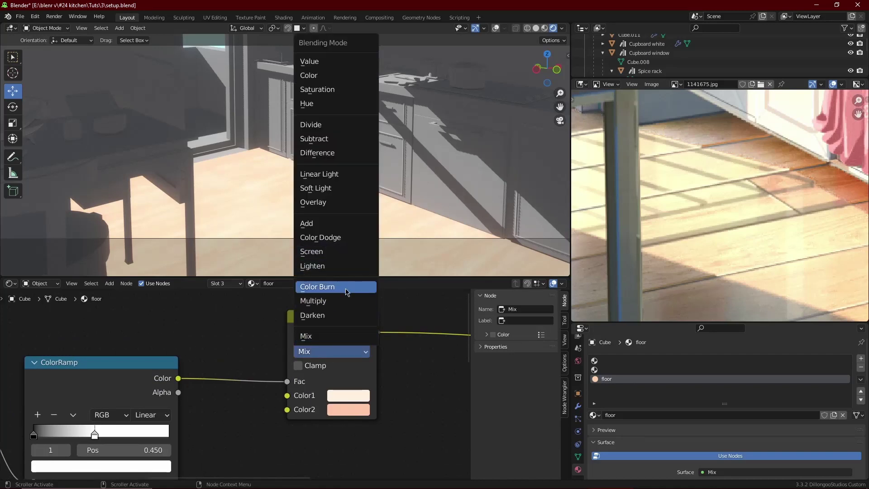
{"action": "right_click", "coordinate": [409, 345]}
{"action": "scroll", "coordinate": [410, 327], "scroll_direction": "down", "scroll_amount": 3}
{"action": "scroll", "coordinate": [415, 327], "scroll_direction": "down", "scroll_amount": 1}
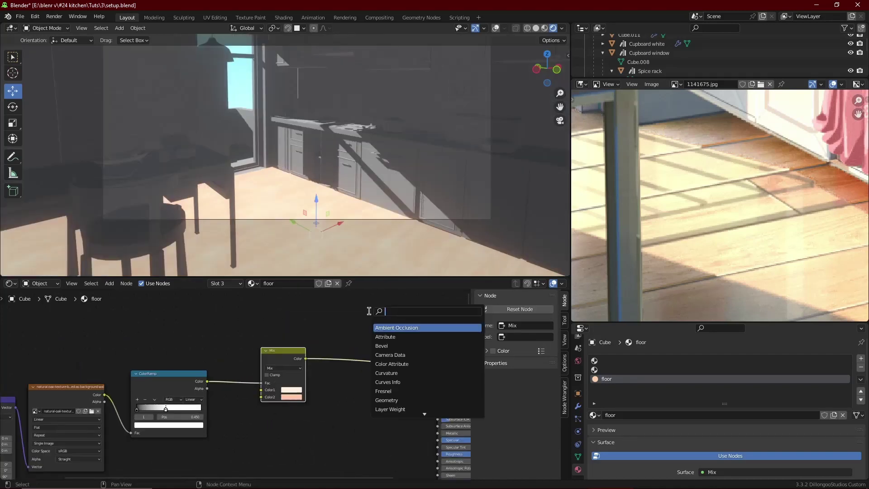
{"action": "type", "text": "hu"}
{"action": "left_click", "coordinate": [396, 327]}
{"action": "left_click", "coordinate": [378, 343]}
Insert a Bright/Contrast node between the Hue Saturation Value node and the Principled BSDF
{"action": "key", "text": "shift+a"}
{"action": "left_click", "coordinate": [408, 317]}
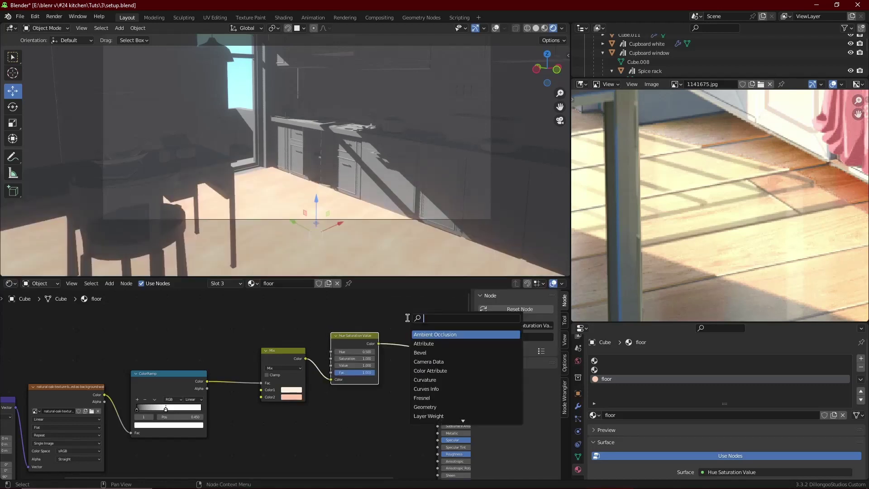
{"action": "type", "text": "br"}
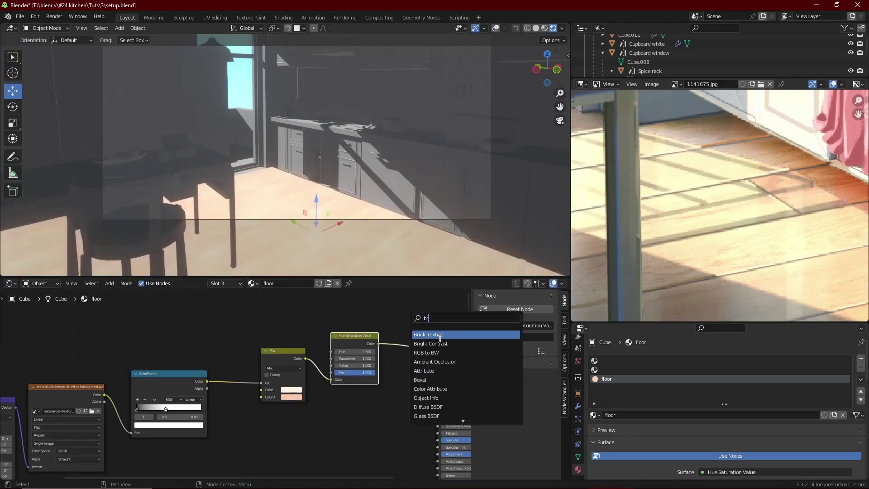
{"action": "left_click", "coordinate": [438, 343]}
{"action": "left_click", "coordinate": [421, 346]}
{"action": "scroll", "coordinate": [421, 346], "scroll_direction": "down", "scroll_amount": 4}
{"action": "left_click_drag", "start_coordinate": [419, 347], "coordinate": [350, 392]}
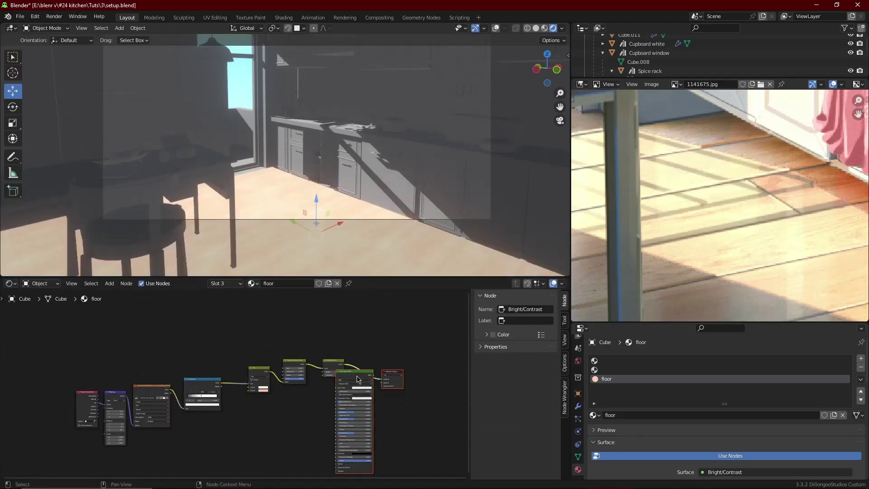
Set the Hue Saturation Value node's Value to 1.300 and the Bright/Contrast node's Contrast to 0.100
{"action": "scroll", "coordinate": [308, 384], "scroll_direction": "up", "scroll_amount": 6}
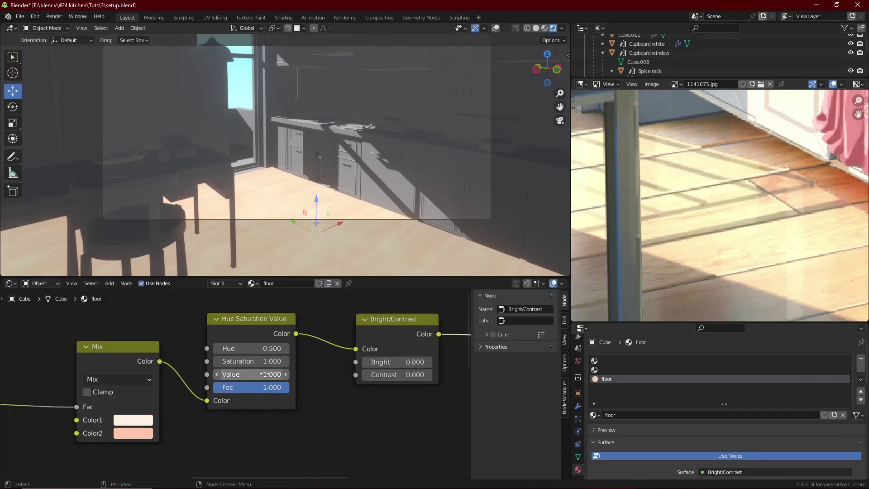
{"action": "type", "text": "3"}
{"action": "key", "text": "Return"}
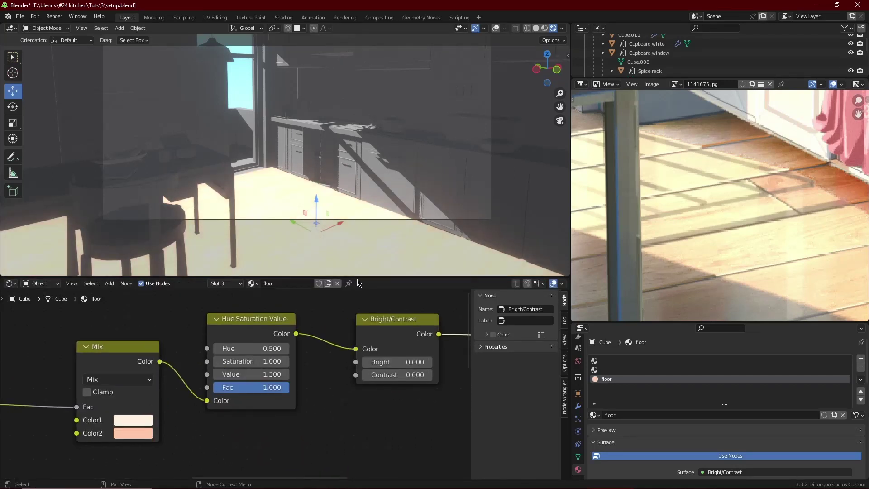
{"action": "scroll", "coordinate": [399, 400], "scroll_direction": "up", "scroll_amount": 1}
{"action": "left_click", "coordinate": [421, 374]}
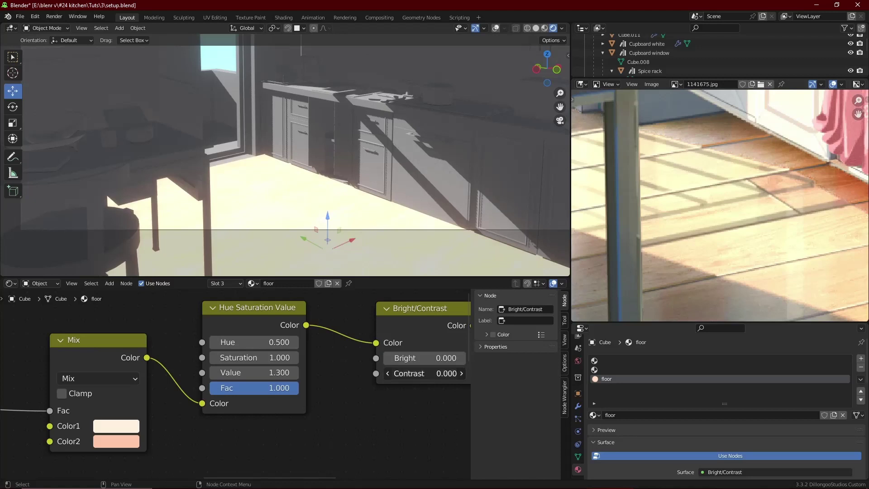
{"action": "type", "text": ".1"}
{"action": "key", "text": "Return"}
{"action": "scroll", "coordinate": [343, 178], "scroll_direction": "down", "scroll_amount": 1}
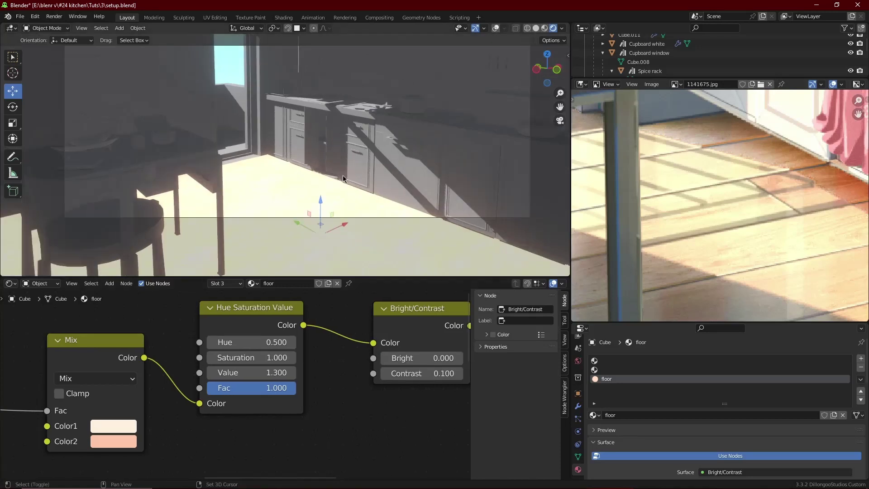
Set the Hue Saturation Value node's Value to 1.200 and save the file
{"action": "middle_click_drag", "start_coordinate": [343, 178], "coordinate": [326, 201], "text": "shift"}
{"action": "scroll", "coordinate": [283, 398], "scroll_direction": "up", "scroll_amount": 4}
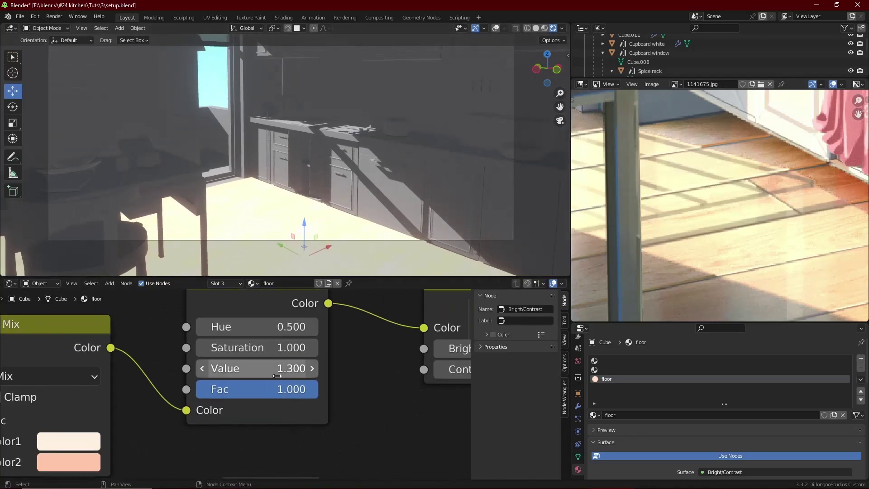
{"action": "left_click", "coordinate": [202, 369]}
{"action": "scroll", "coordinate": [317, 222], "scroll_direction": "up", "scroll_amount": 2}
{"action": "key", "text": "ctrl+s"}
{"action": "scroll", "coordinate": [367, 335], "scroll_direction": "down", "scroll_amount": 5}
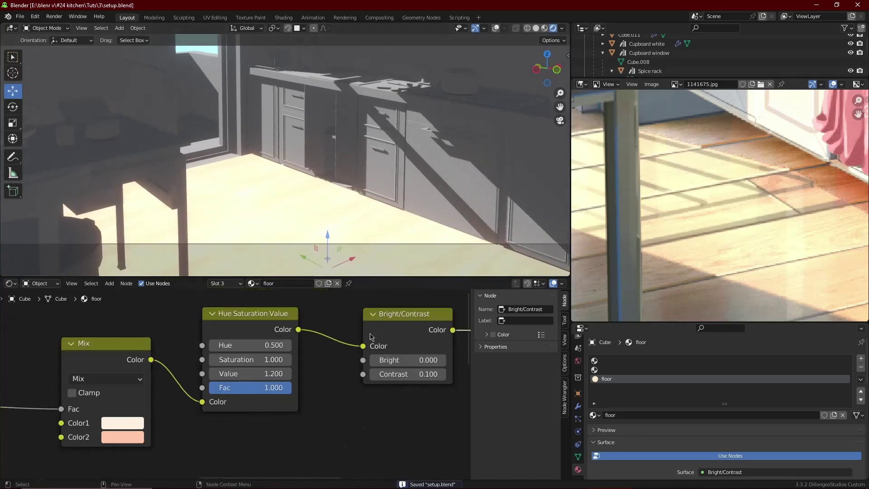
Move the Principled BSDF and Material Output nodes farther from the colour nodes to make room, and save the file
{"action": "scroll", "coordinate": [246, 353], "scroll_direction": "down", "scroll_amount": 4}
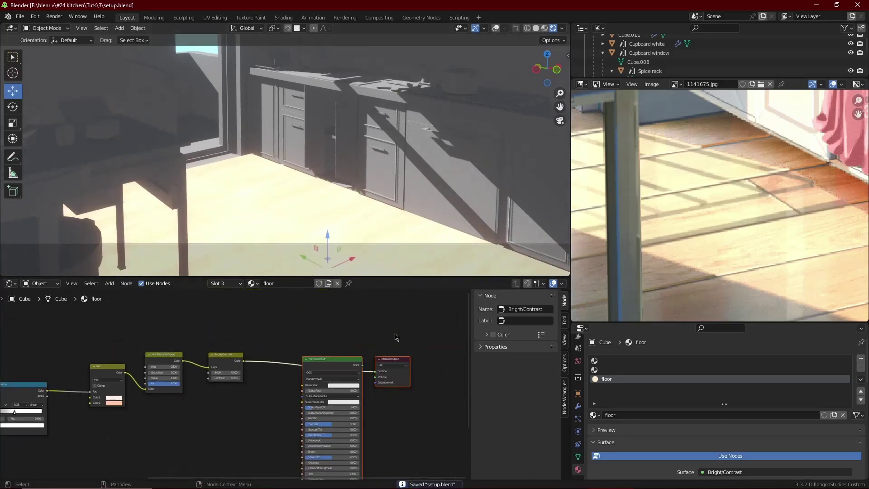
{"action": "left_click_drag", "start_coordinate": [395, 334], "coordinate": [413, 361]}
{"action": "left_click", "coordinate": [327, 329]}
{"action": "scroll", "coordinate": [327, 329], "scroll_direction": "up", "scroll_amount": 2}
{"action": "scroll", "coordinate": [317, 334], "scroll_direction": "up", "scroll_amount": 1}
{"action": "key", "text": "ctrl+s"}
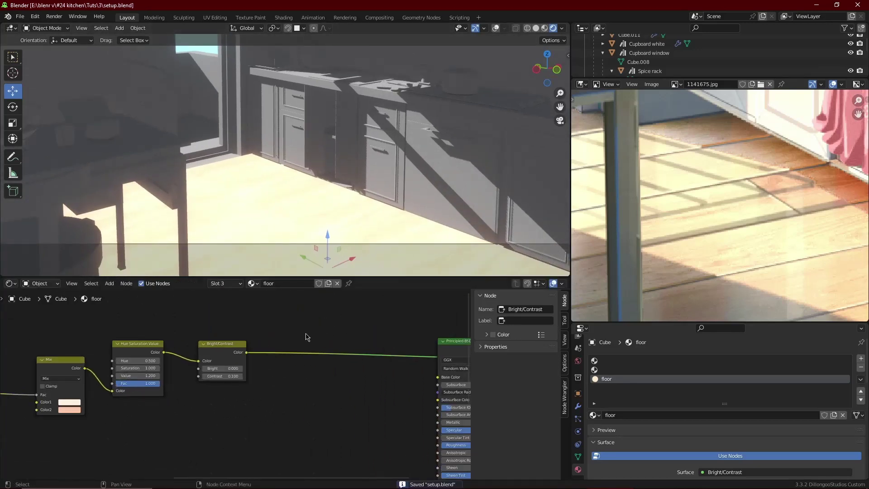
Insert a Mix node between Bright/Contrast and the Principled BSDF, and set its blending mode to Multiply
{"action": "key", "text": "shift+a"}
{"action": "left_click", "coordinate": [339, 314]}
{"action": "left_click", "coordinate": [357, 332]}
{"action": "left_click", "coordinate": [306, 344]}
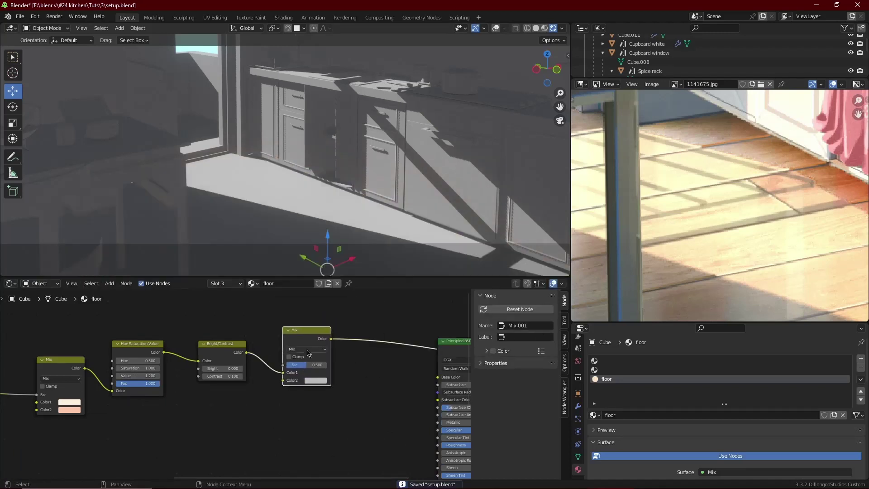
{"action": "scroll", "coordinate": [307, 353], "scroll_direction": "up", "scroll_amount": 2}
{"action": "left_click", "coordinate": [332, 336]}
{"action": "left_click", "coordinate": [329, 303]}
{"action": "scroll", "coordinate": [335, 345], "scroll_direction": "down", "scroll_amount": 2}
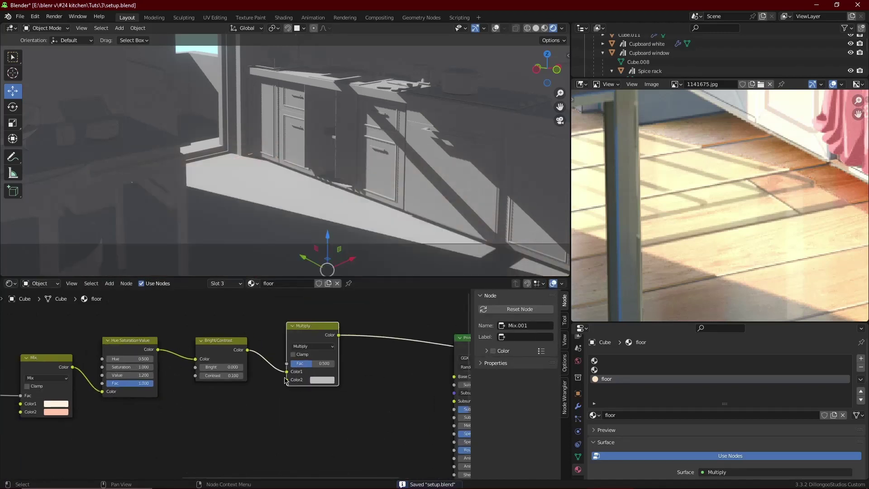
Add a Gradient Texture below the colour nodes and connect its Color output to the Multiply node's Color2
{"action": "key", "text": "shift+a"}
{"action": "left_click", "coordinate": [341, 348]}
{"action": "type", "text": "gr"}
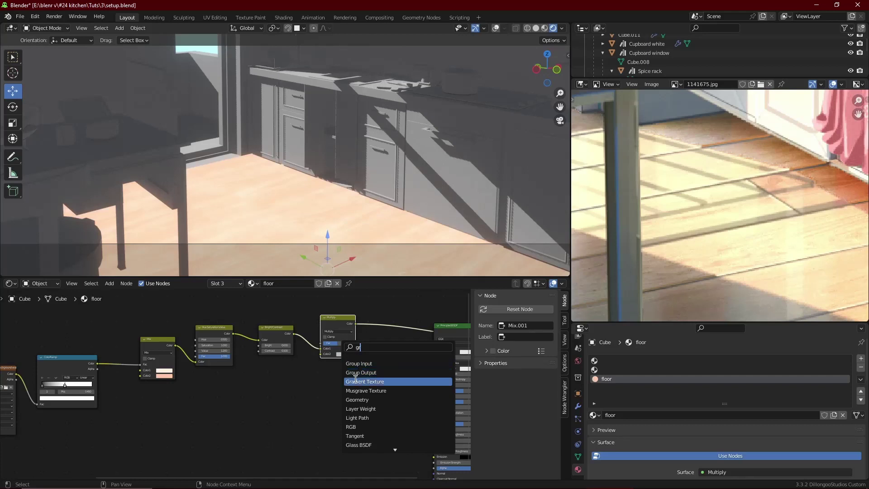
{"action": "left_click", "coordinate": [365, 382]}
{"action": "left_click", "coordinate": [252, 385]}
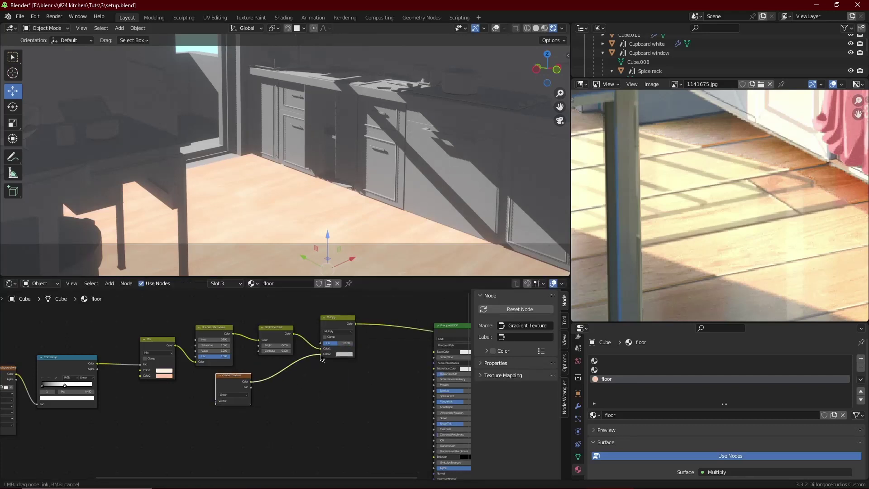
{"action": "left_click_drag", "start_coordinate": [321, 358], "coordinate": [322, 354]}
{"action": "scroll", "coordinate": [235, 383], "scroll_direction": "up", "scroll_amount": 2}
{"action": "left_click_drag", "start_coordinate": [228, 382], "coordinate": [156, 430]}
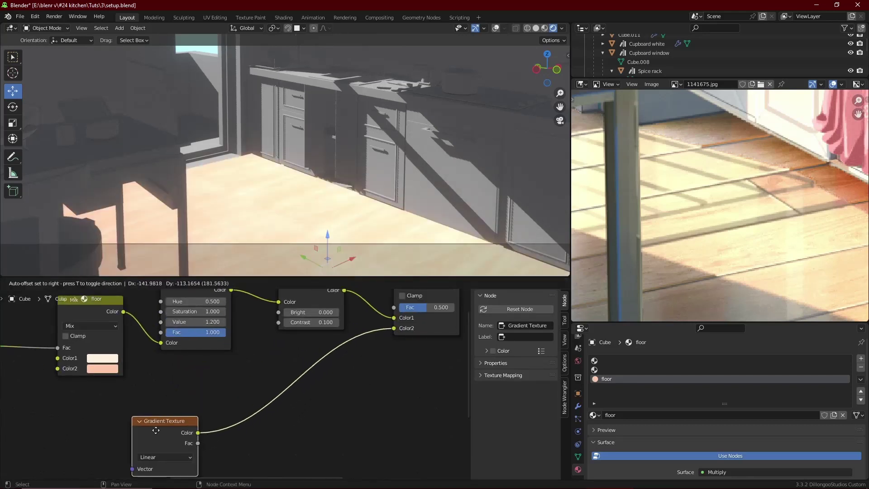
Add Mapping and Texture Coordinate nodes to the Gradient Texture and arrange the group in free space below the other nodes
{"action": "scroll", "coordinate": [328, 217], "scroll_direction": "down", "scroll_amount": 3}
{"action": "middle_click_drag", "start_coordinate": [328, 217], "coordinate": [386, 177], "text": "shift"}
{"action": "scroll", "coordinate": [228, 387], "scroll_direction": "down", "scroll_amount": 5}
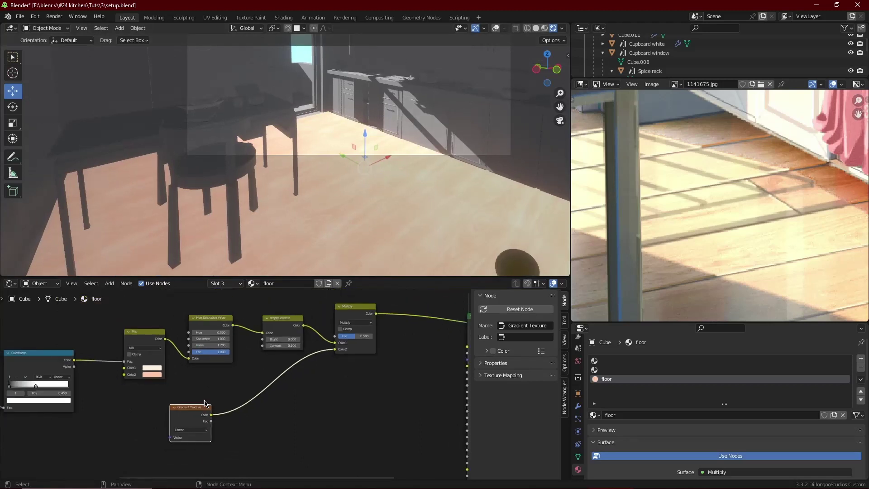
{"action": "key", "text": "Home"}
{"action": "scroll", "coordinate": [742, 205], "scroll_direction": "up", "scroll_amount": 3}
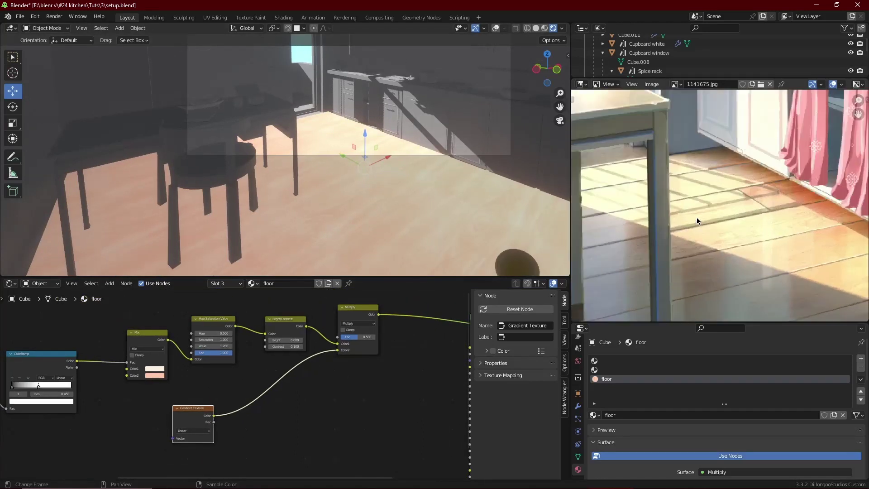
{"action": "scroll", "coordinate": [268, 386], "scroll_direction": "up", "scroll_amount": 3}
{"action": "middle_click_drag", "start_coordinate": [226, 406], "coordinate": [342, 345]}
{"action": "left_click_drag", "start_coordinate": [290, 358], "coordinate": [159, 429]}
{"action": "key", "text": "ctrl+t"}
{"action": "left_click_drag", "start_coordinate": [224, 389], "coordinate": [194, 400]}
{"action": "left_click", "coordinate": [258, 348]}
{"action": "scroll", "coordinate": [286, 375], "scroll_direction": "down", "scroll_amount": 5}
{"action": "middle_click_drag", "start_coordinate": [247, 397], "coordinate": [255, 380]}
{"action": "scroll", "coordinate": [200, 417], "scroll_direction": "up", "scroll_amount": 6}
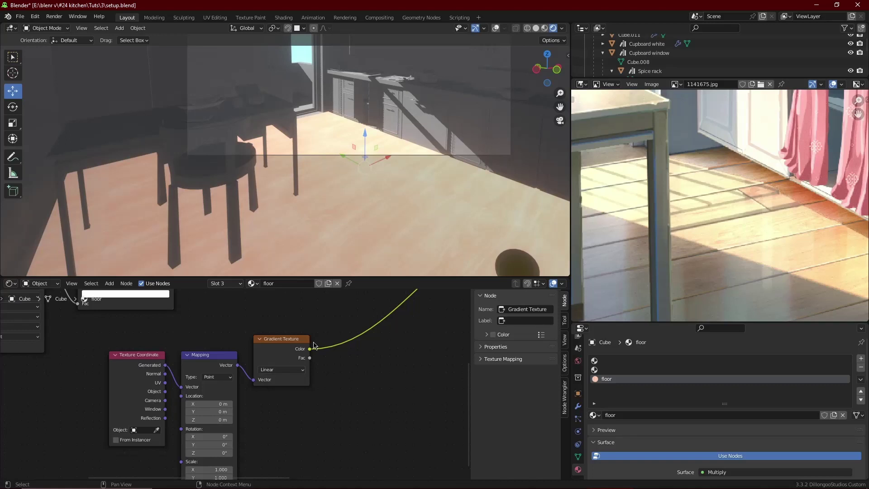
Insert a ColorRamp between the Gradient Texture and the Multiply node, and reposition the gradient nodes beside it
{"action": "scroll", "coordinate": [314, 345], "scroll_direction": "down", "scroll_amount": 2}
{"action": "key", "text": "shift+a"}
{"action": "left_click", "coordinate": [357, 322]}
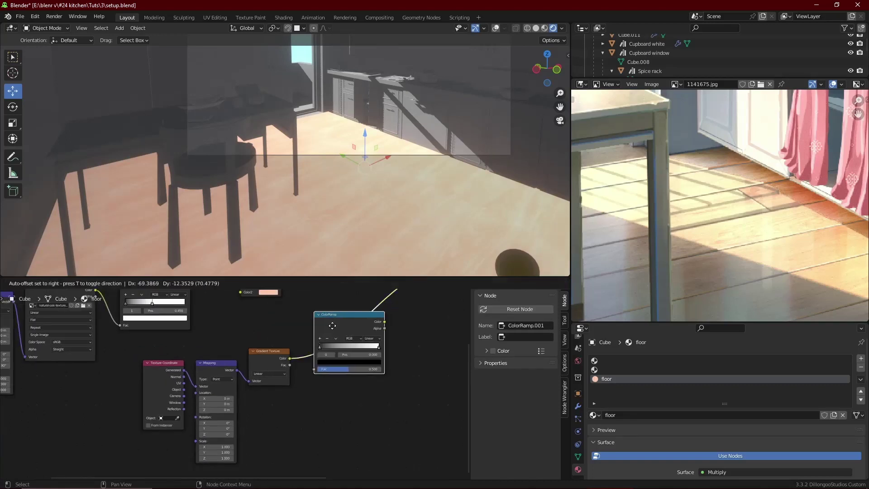
{"action": "left_click", "coordinate": [333, 326]}
{"action": "scroll", "coordinate": [332, 344], "scroll_direction": "down", "scroll_amount": 3}
{"action": "middle_click_drag", "start_coordinate": [335, 373], "coordinate": [280, 388]}
{"action": "scroll", "coordinate": [253, 398], "scroll_direction": "up", "scroll_amount": 5}
{"action": "middle_click_drag", "start_coordinate": [182, 381], "coordinate": [239, 345]}
{"action": "left_click_drag", "start_coordinate": [202, 347], "coordinate": [98, 411]}
{"action": "left_click", "coordinate": [274, 398]}
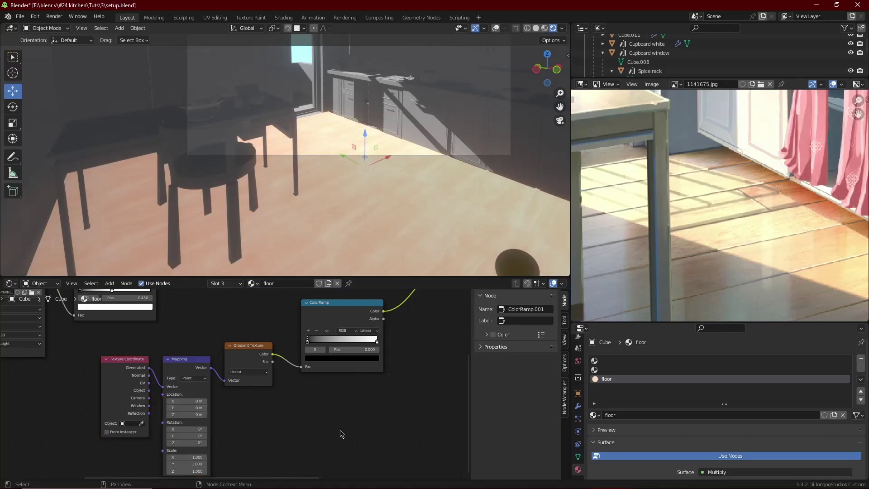
Move the gradient ColorRamp's white stop to just past the middle and add two more stops
{"action": "scroll", "coordinate": [377, 389], "scroll_direction": "up", "scroll_amount": 1}
{"action": "middle_click_drag", "start_coordinate": [376, 386], "coordinate": [306, 429]}
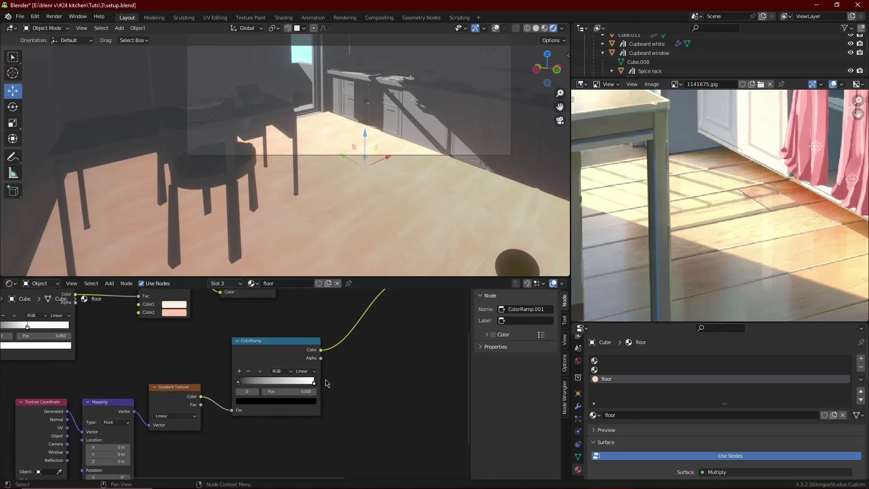
{"action": "scroll", "coordinate": [268, 410], "scroll_direction": "up", "scroll_amount": 1}
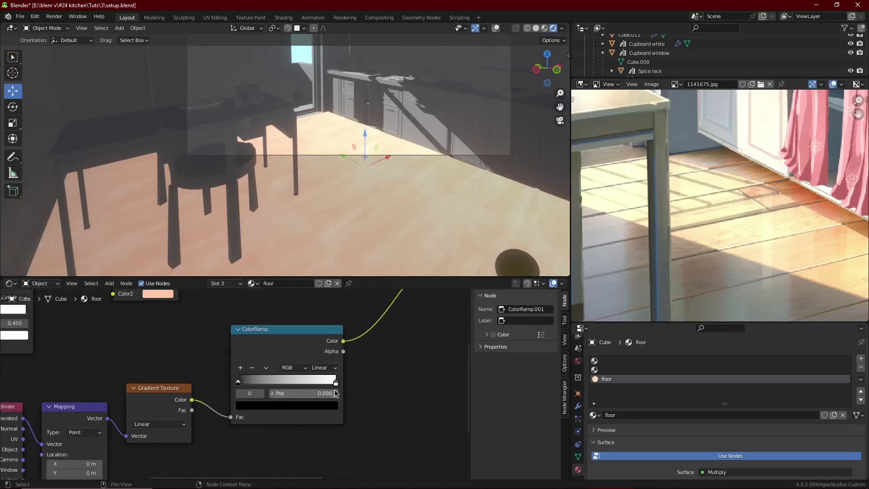
{"action": "left_click_drag", "start_coordinate": [335, 382], "coordinate": [300, 383]}
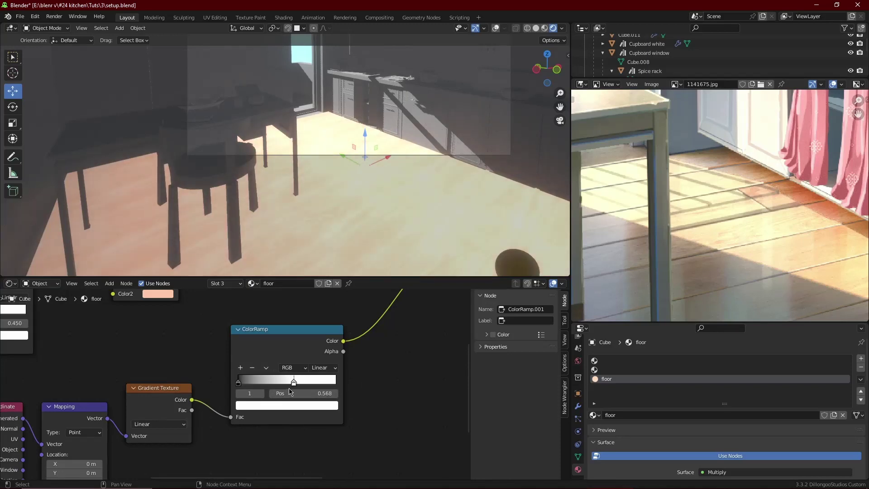
{"action": "left_click", "coordinate": [240, 368]}
{"action": "left_click", "coordinate": [241, 367]}
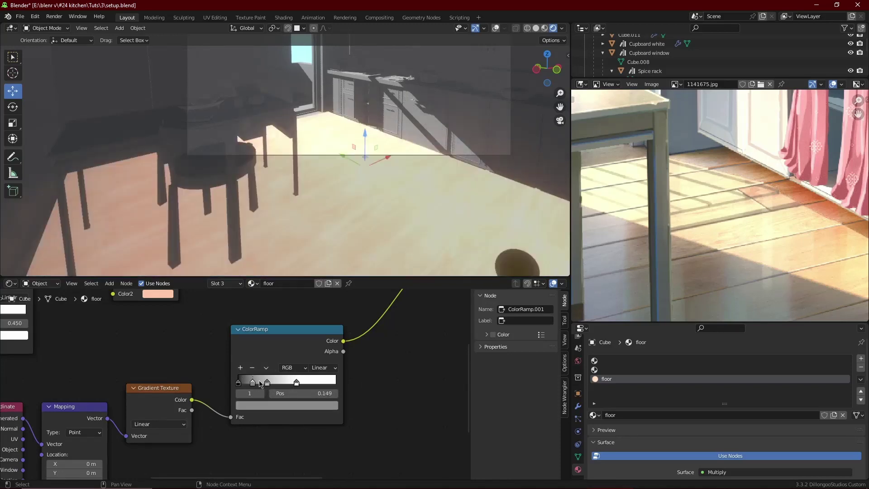
Move one of the gradient ColorRamp's added stops to the white end of the ramp and make it black
{"action": "left_click_drag", "start_coordinate": [266, 383], "coordinate": [348, 377]}
{"action": "left_click", "coordinate": [332, 405]}
{"action": "left_click_drag", "start_coordinate": [327, 317], "coordinate": [327, 349]}
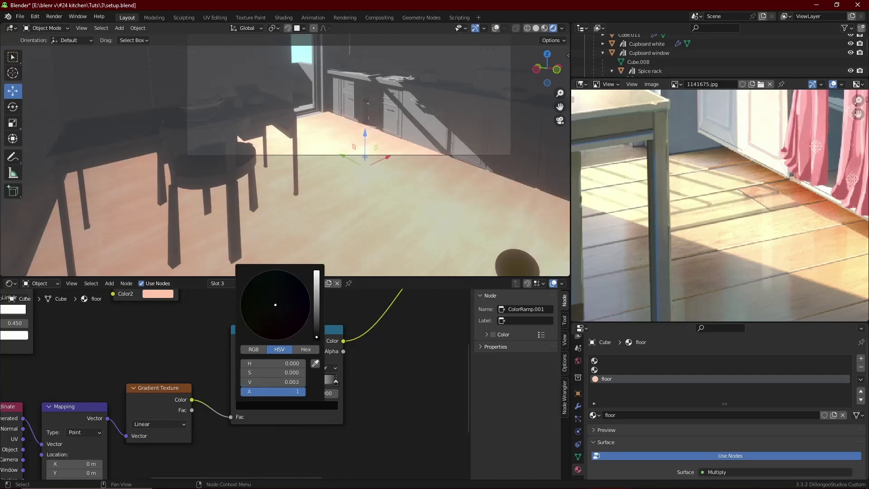
Place the gradient ColorRamp's grey stop at 0.294 and lighten it to value 0.606, nudging the white stop slightly outward
{"action": "left_click", "coordinate": [300, 383]}
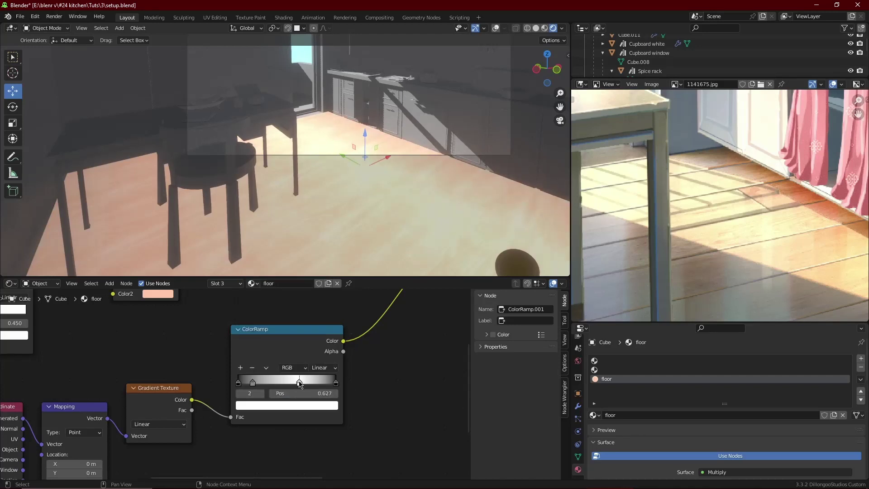
{"action": "left_click_drag", "start_coordinate": [261, 385], "coordinate": [267, 384]}
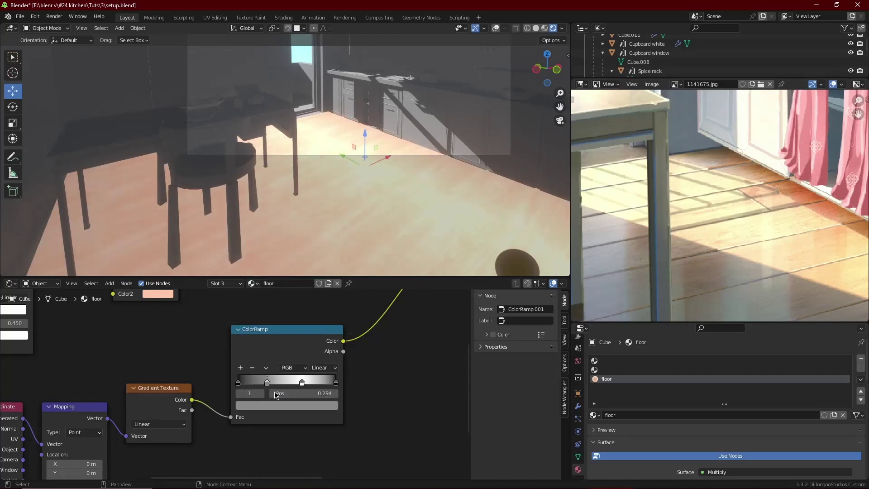
{"action": "left_click", "coordinate": [304, 405]}
{"action": "left_click_drag", "start_coordinate": [316, 290], "coordinate": [316, 284]}
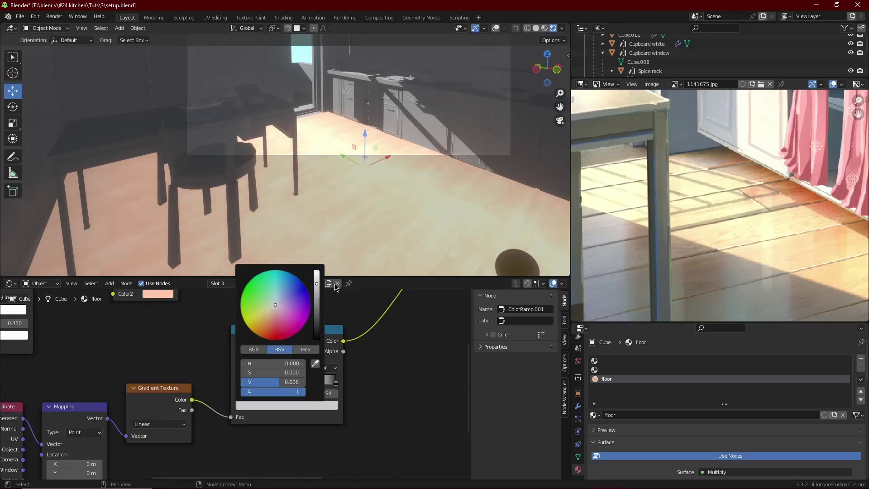
Move the gradient ColorRamp's first black stop inward to about a quarter and the light grey stop to 0.435
{"action": "left_click_drag", "start_coordinate": [239, 386], "coordinate": [270, 383]}
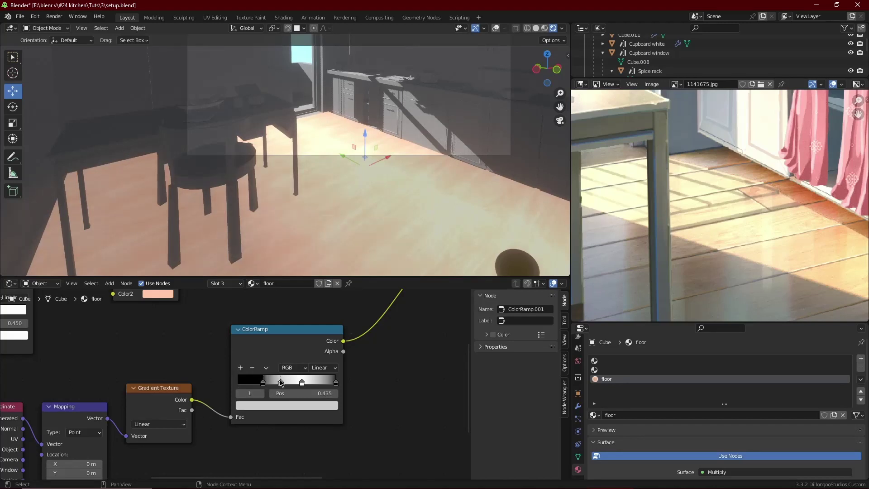
{"action": "scroll", "coordinate": [346, 210], "scroll_direction": "down", "scroll_amount": 2}
{"action": "middle_click_drag", "start_coordinate": [347, 198], "coordinate": [345, 235], "text": "shift"}
Turn the gradient ColorRamp's light grey stop white at 0.467 and move the other white stop closer to the final black stop
{"action": "scroll", "coordinate": [346, 234], "scroll_direction": "up", "scroll_amount": 3}
{"action": "scroll", "coordinate": [339, 411], "scroll_direction": "up", "scroll_amount": 3}
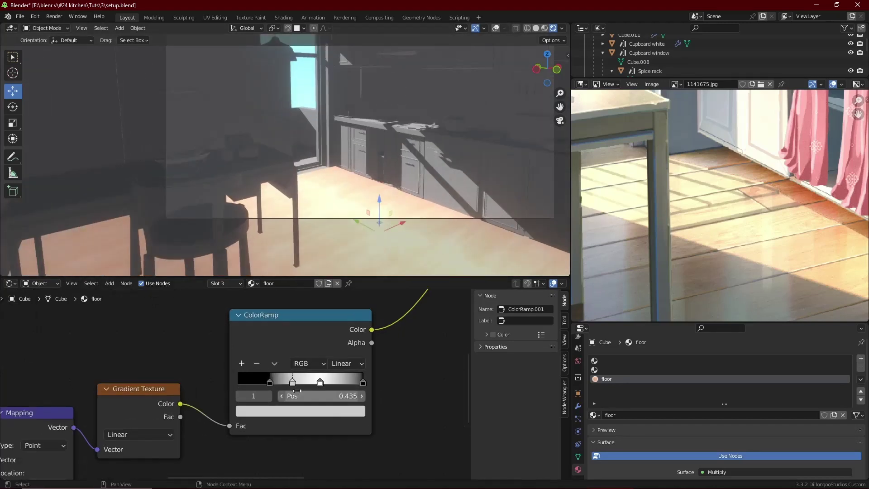
{"action": "left_click", "coordinate": [304, 412]}
{"action": "left_click", "coordinate": [300, 411]}
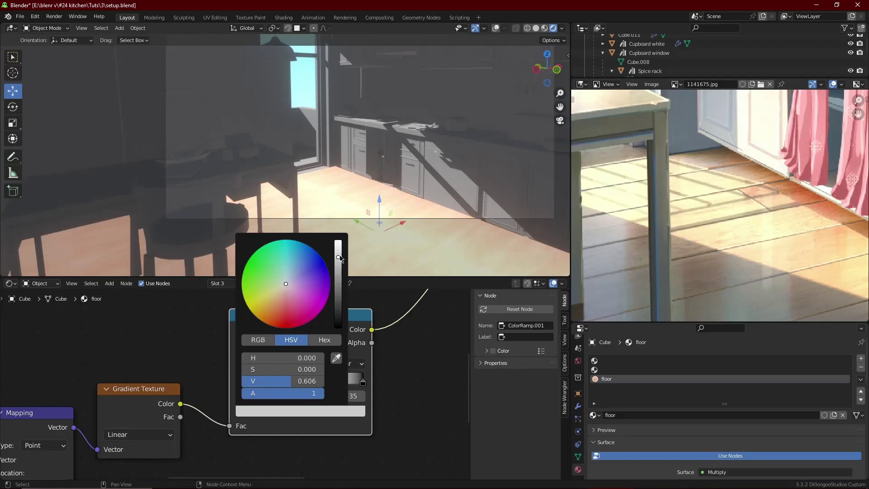
{"action": "left_click_drag", "start_coordinate": [338, 257], "coordinate": [339, 242]}
{"action": "left_click_drag", "start_coordinate": [321, 384], "coordinate": [332, 383]}
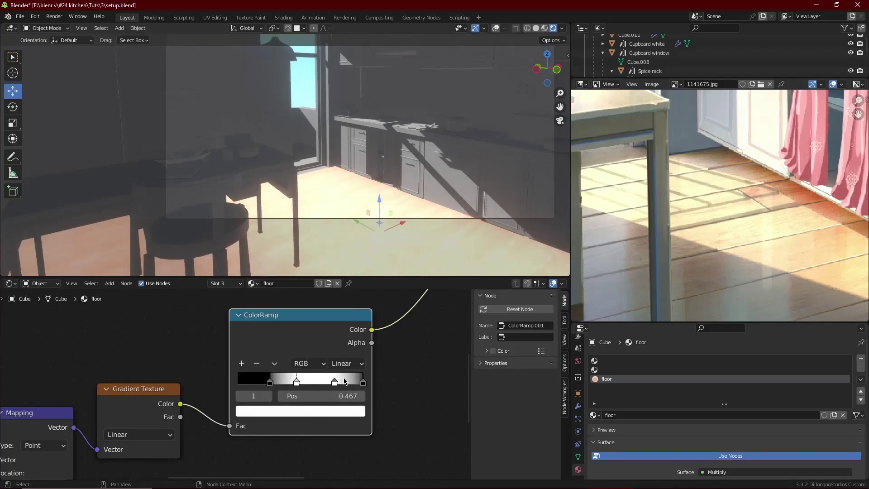
Save the file, and raise the Multiply node's factor to 0.800
{"action": "scroll", "coordinate": [344, 380], "scroll_direction": "down", "scroll_amount": 13}
{"action": "middle_click_drag", "start_coordinate": [331, 353], "coordinate": [268, 417]}
{"action": "key", "text": "ctrl+s"}
{"action": "scroll", "coordinate": [296, 411], "scroll_direction": "up", "scroll_amount": 9}
{"action": "middle_click_drag", "start_coordinate": [327, 387], "coordinate": [288, 394]}
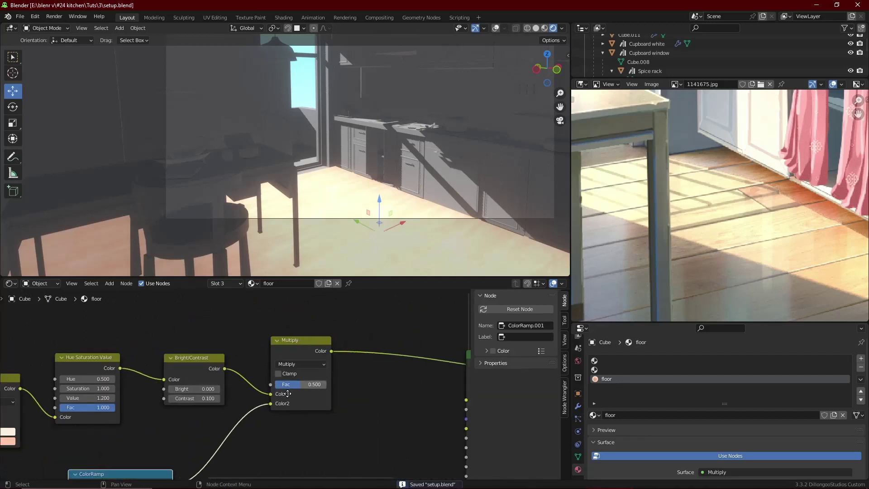
{"action": "scroll", "coordinate": [287, 393], "scroll_direction": "up", "scroll_amount": 2}
{"action": "left_click_drag", "start_coordinate": [278, 401], "coordinate": [301, 401]}
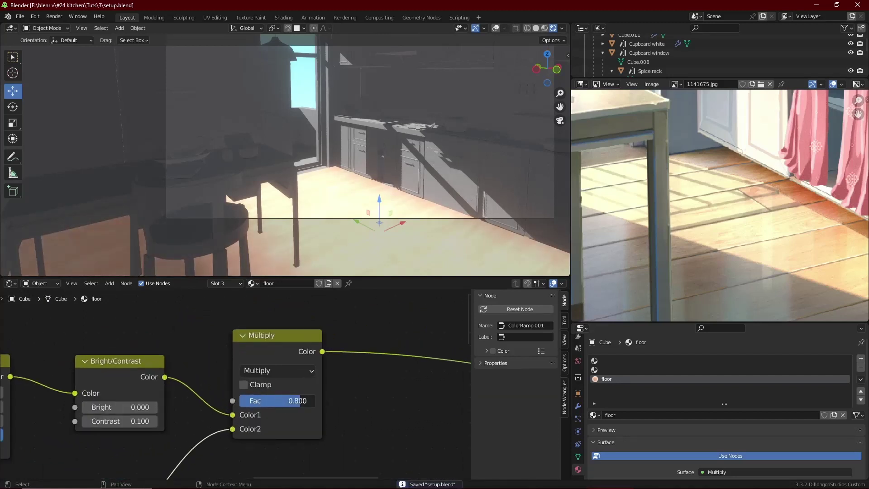
Connect the Multiply colour to the Principled BSDF's Base Color and route the Principled BSDF to the Material Output surface
{"action": "scroll", "coordinate": [297, 406], "scroll_direction": "down", "scroll_amount": 4}
{"action": "middle_click_drag", "start_coordinate": [264, 452], "coordinate": [243, 425]}
{"action": "scroll", "coordinate": [281, 409], "scroll_direction": "down", "scroll_amount": 2}
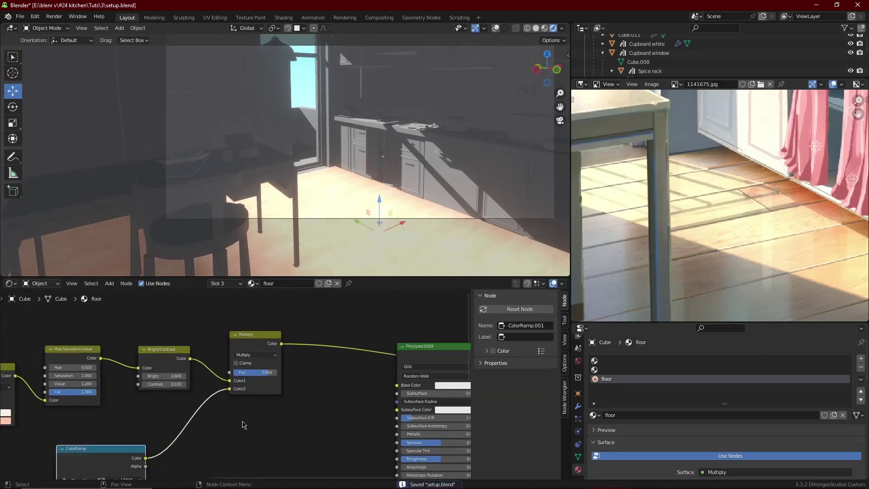
{"action": "scroll", "coordinate": [242, 425], "scroll_direction": "down", "scroll_amount": 6}
{"action": "middle_click_drag", "start_coordinate": [301, 385], "coordinate": [274, 384]}
{"action": "scroll", "coordinate": [273, 384], "scroll_direction": "up", "scroll_amount": 6}
{"action": "scroll", "coordinate": [237, 376], "scroll_direction": "up", "scroll_amount": 1}
{"action": "left_click_drag", "start_coordinate": [226, 349], "coordinate": [237, 348]}
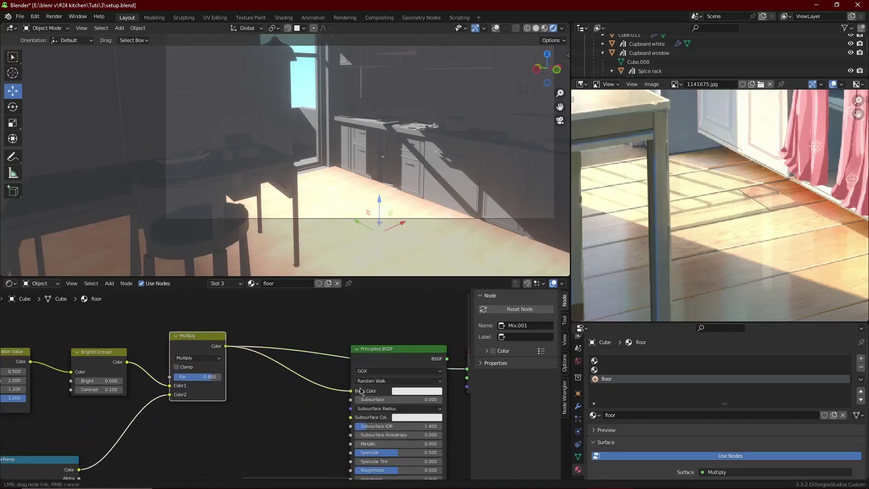
{"action": "left_click_drag", "start_coordinate": [361, 390], "coordinate": [361, 390]}
{"action": "scroll", "coordinate": [376, 380], "scroll_direction": "down", "scroll_amount": 4}
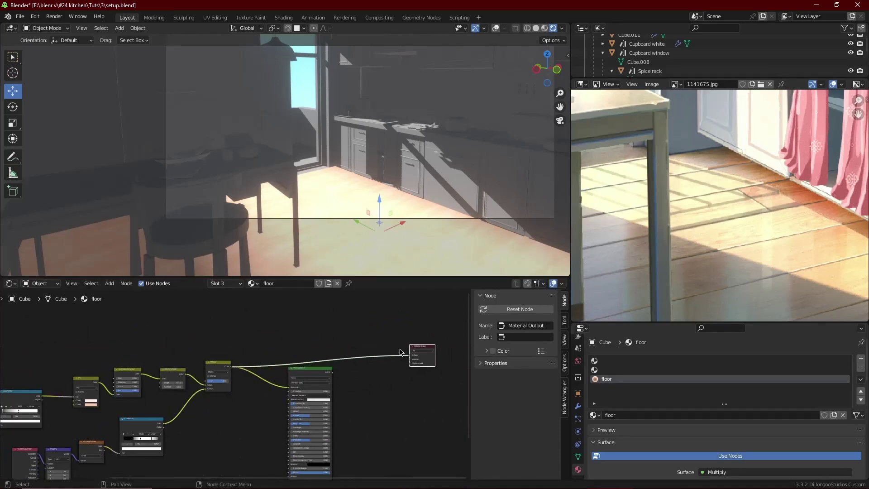
{"action": "scroll", "coordinate": [323, 371], "scroll_direction": "up", "scroll_amount": 2}
{"action": "left_click", "coordinate": [345, 367], "text": "ctrl+shift"}
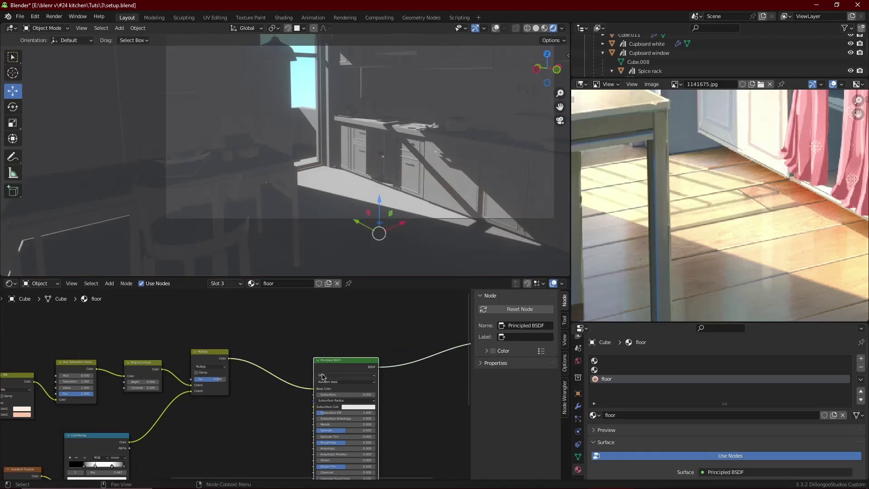
Compare the lit floor close up with the Multiply node previewed directly and with the Principled BSDF as output
{"action": "scroll", "coordinate": [417, 189], "scroll_direction": "up", "scroll_amount": 3}
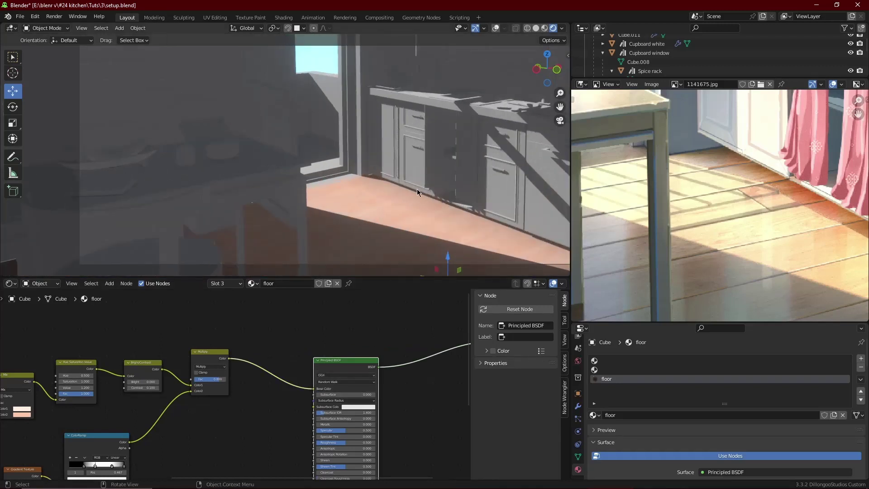
{"action": "middle_click_drag", "start_coordinate": [352, 224], "coordinate": [290, 180], "text": "shift"}
{"action": "scroll", "coordinate": [291, 181], "scroll_direction": "up", "scroll_amount": 4}
{"action": "scroll", "coordinate": [294, 358], "scroll_direction": "down", "scroll_amount": 3}
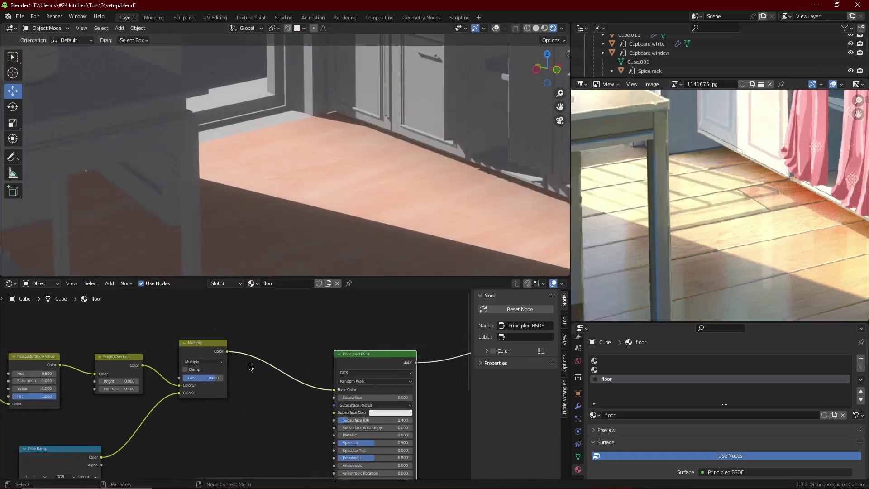
{"action": "left_click", "coordinate": [242, 364], "text": "ctrl+shift"}
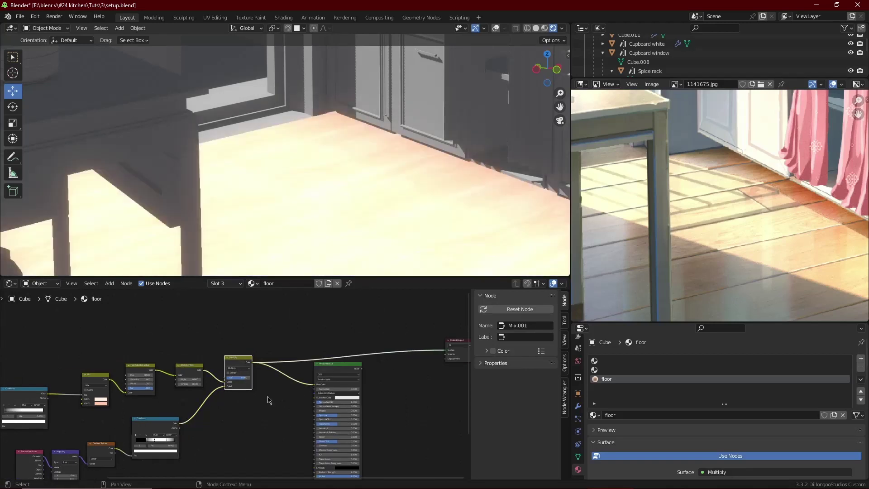
{"action": "scroll", "coordinate": [254, 399], "scroll_direction": "up", "scroll_amount": 3}
{"action": "left_click", "coordinate": [295, 374], "text": "ctrl+shift"}
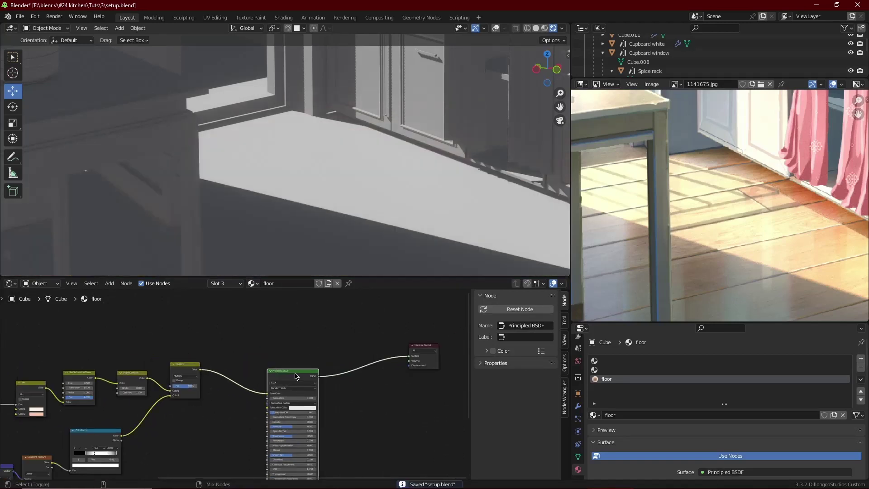
{"action": "scroll", "coordinate": [329, 180], "scroll_direction": "down", "scroll_amount": 2}
{"action": "middle_click_drag", "start_coordinate": [317, 168], "coordinate": [311, 183], "text": "shift"}
Look up the Node Wrangler add-on in the preferences by searching the add-ons for "node", and close the preferences
{"action": "left_click", "coordinate": [35, 16]}
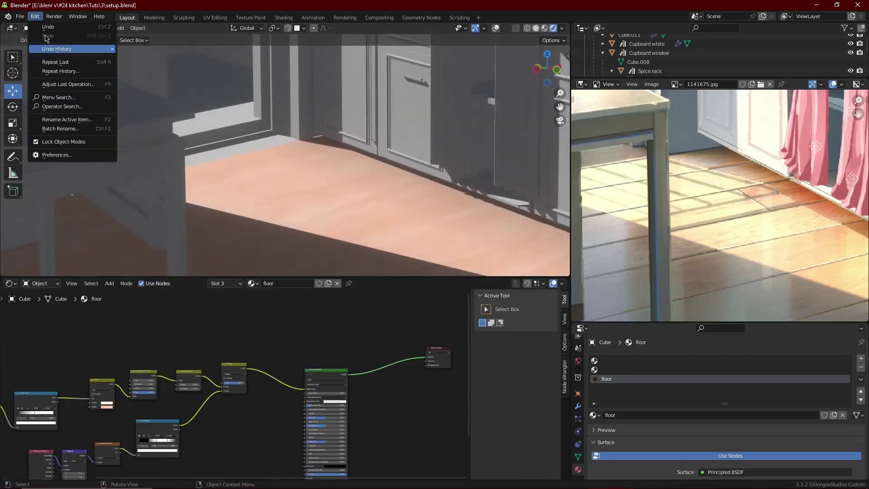
{"action": "left_click", "coordinate": [59, 155]}
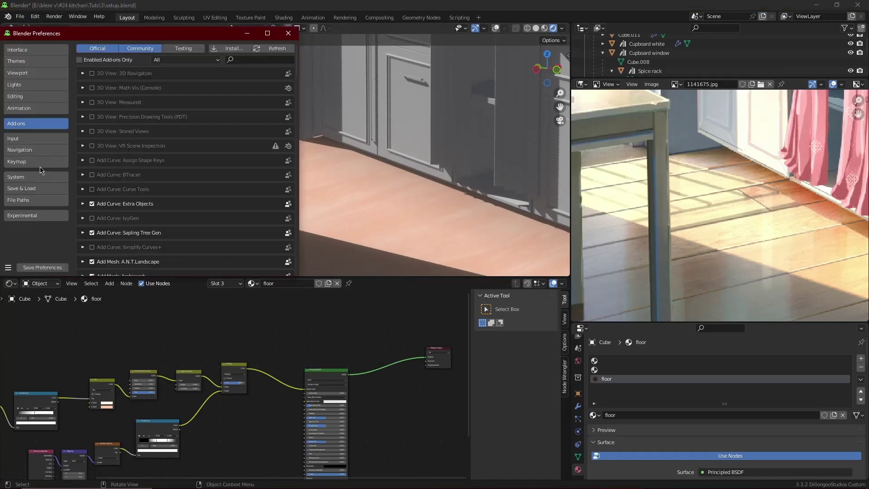
{"action": "left_click_drag", "start_coordinate": [96, 36], "coordinate": [123, 36]}
{"action": "left_click", "coordinate": [267, 59]}
{"action": "type", "text": "no"}
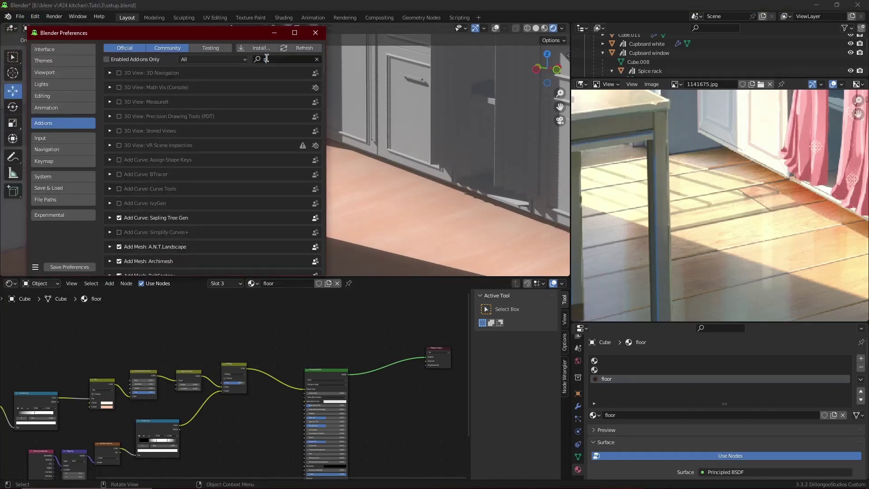
{"action": "type", "text": "de"}
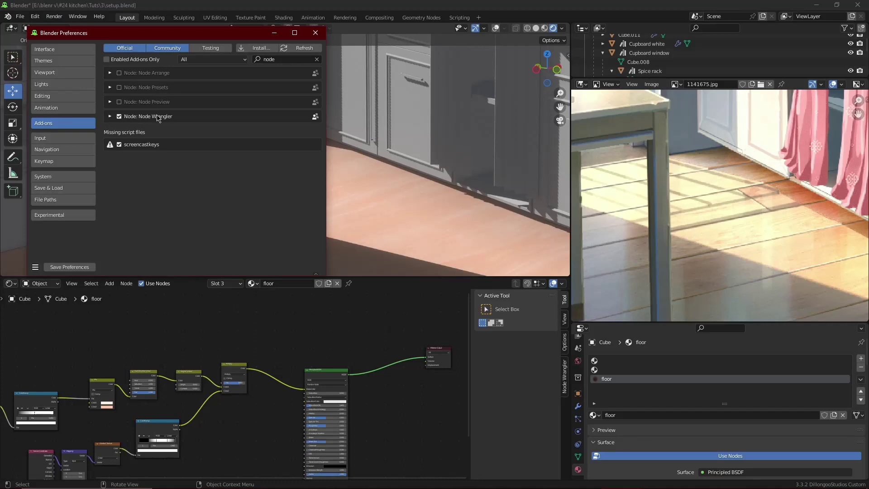
{"action": "left_click", "coordinate": [315, 33]}
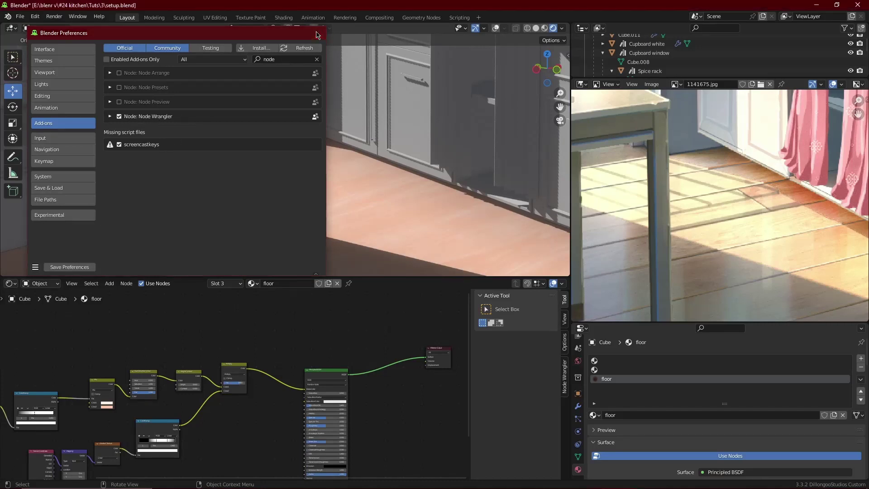
Save the file, and insert a Brick Texture node on the link between the Multiply node and the Principled BSDF
{"action": "scroll", "coordinate": [308, 390], "scroll_direction": "down", "scroll_amount": 1}
{"action": "scroll", "coordinate": [308, 390], "scroll_direction": "up", "scroll_amount": 2}
{"action": "scroll", "coordinate": [308, 390], "scroll_direction": "up", "scroll_amount": 1}
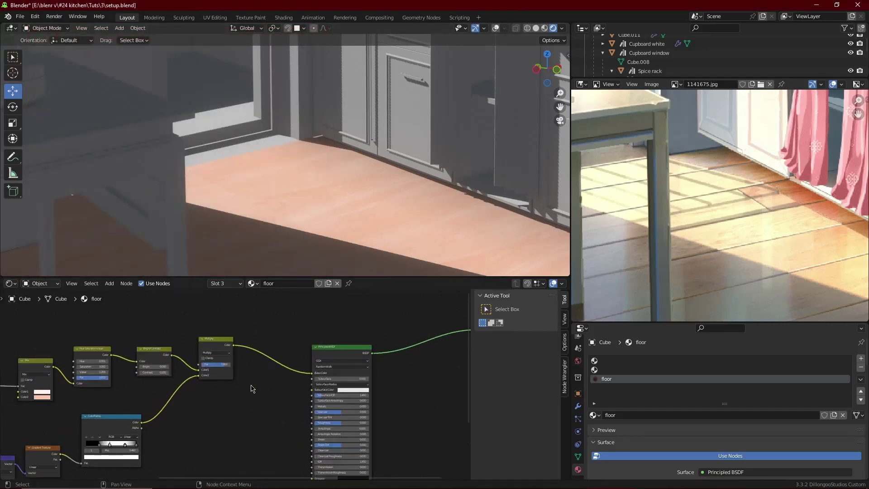
{"action": "key", "text": "ctrl+s"}
{"action": "scroll", "coordinate": [188, 391], "scroll_direction": "up", "scroll_amount": 1}
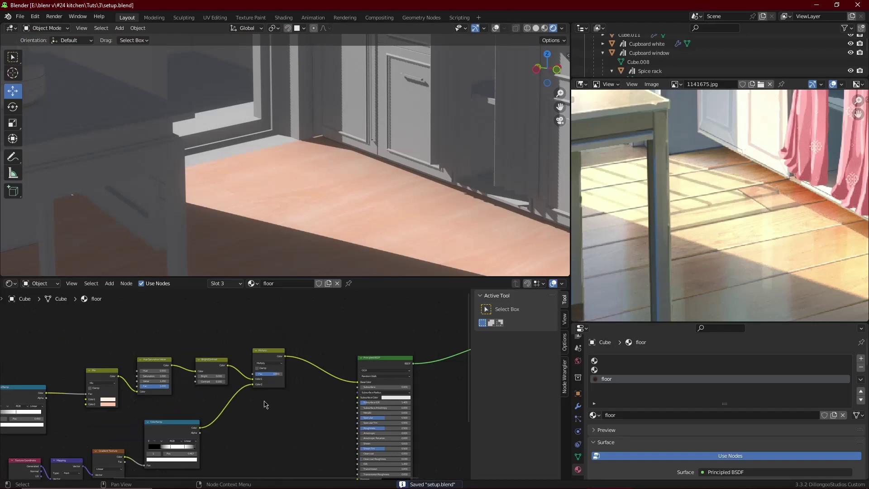
{"action": "key", "text": "shift+a"}
{"action": "left_click", "coordinate": [330, 325]}
{"action": "type", "text": "br"}
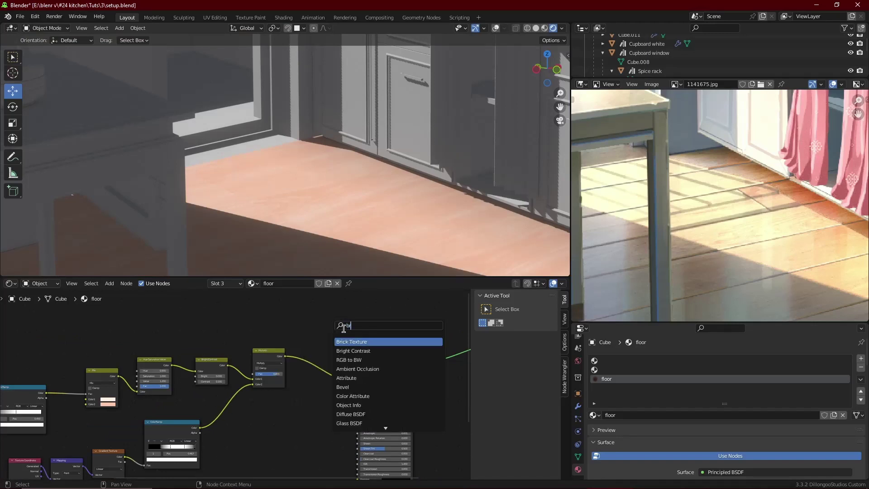
{"action": "left_click", "coordinate": [354, 338]}
{"action": "left_click", "coordinate": [328, 343]}
{"action": "scroll", "coordinate": [360, 376], "scroll_direction": "up", "scroll_amount": 4}
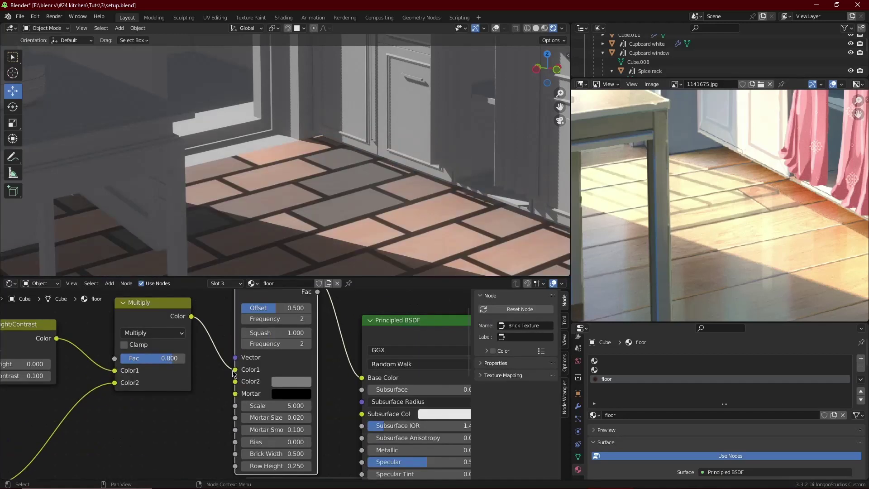
Feed the Multiply colour into the Brick Texture's Color2 as well and reposition the nodes
{"action": "scroll", "coordinate": [230, 359], "scroll_direction": "down", "scroll_amount": 1}
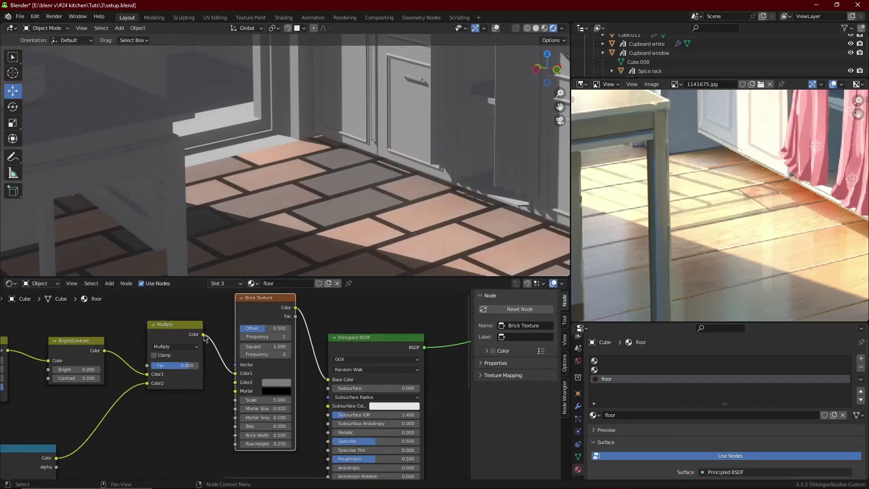
{"action": "left_click_drag", "start_coordinate": [204, 335], "coordinate": [235, 382]}
{"action": "scroll", "coordinate": [282, 379], "scroll_direction": "down", "scroll_amount": 5}
{"action": "left_click_drag", "start_coordinate": [309, 331], "coordinate": [235, 386]}
{"action": "key", "text": "g"}
{"action": "left_click", "coordinate": [288, 392]}
{"action": "scroll", "coordinate": [244, 390], "scroll_direction": "up", "scroll_amount": 10}
{"action": "left_click", "coordinate": [265, 400]}
{"action": "middle_click_drag", "start_coordinate": [253, 384], "coordinate": [207, 400]}
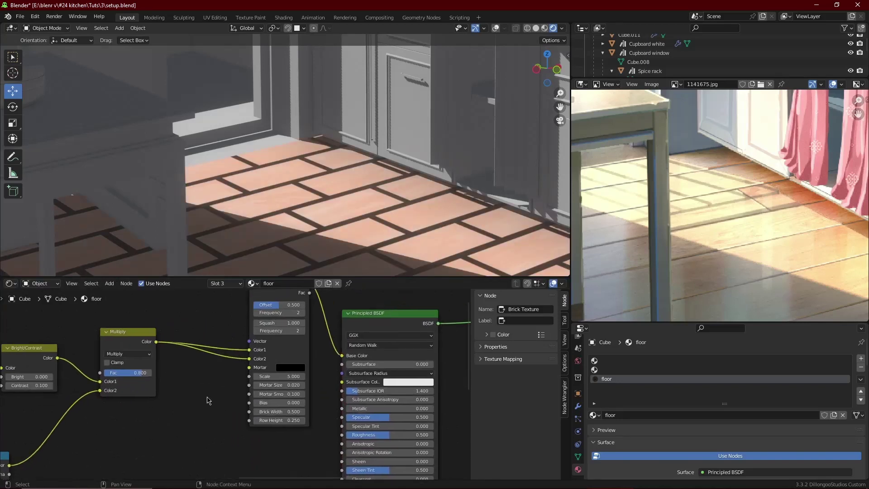
Thin the Brick Texture's mortar lines, trying a Mortar Size of 0.005 and settling on 0.002
{"action": "scroll", "coordinate": [207, 400], "scroll_direction": "up", "scroll_amount": 2}
{"action": "left_click", "coordinate": [307, 388]}
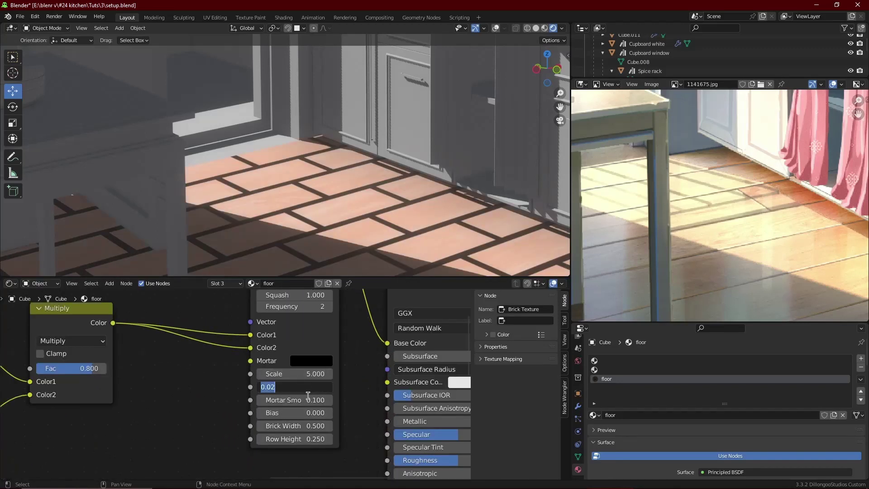
{"action": "key", "text": "Return"}
{"action": "scroll", "coordinate": [188, 430], "scroll_direction": "down", "scroll_amount": 5}
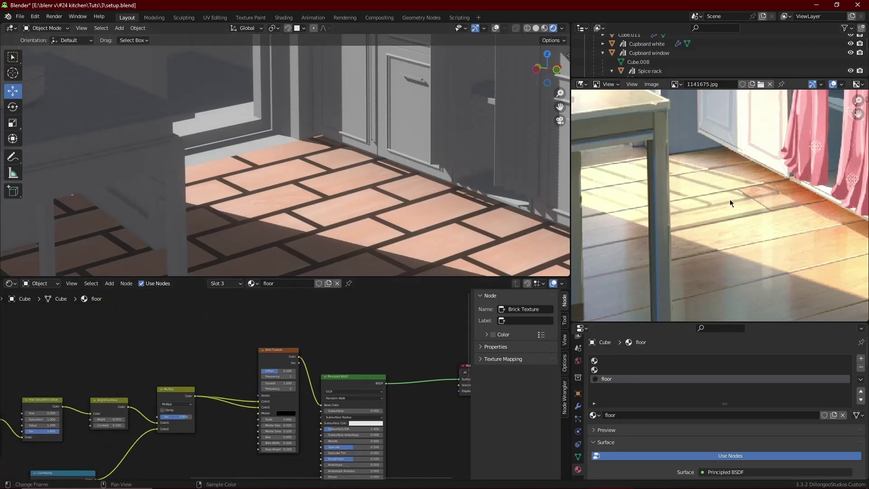
{"action": "scroll", "coordinate": [339, 423], "scroll_direction": "up", "scroll_amount": 2}
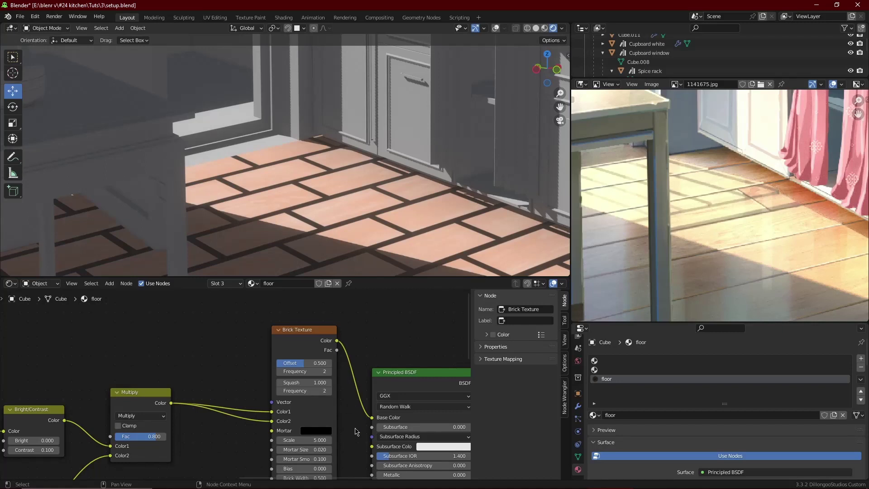
{"action": "scroll", "coordinate": [335, 419], "scroll_direction": "up", "scroll_amount": 2}
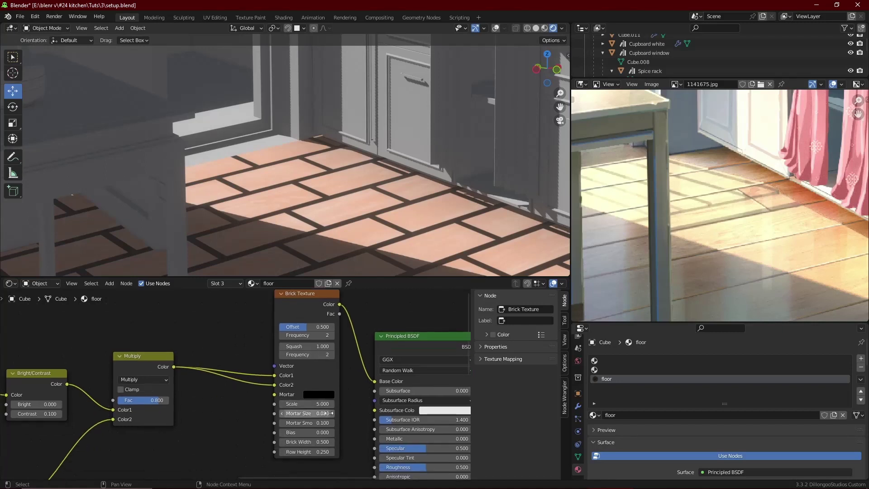
{"action": "left_click", "coordinate": [333, 418]}
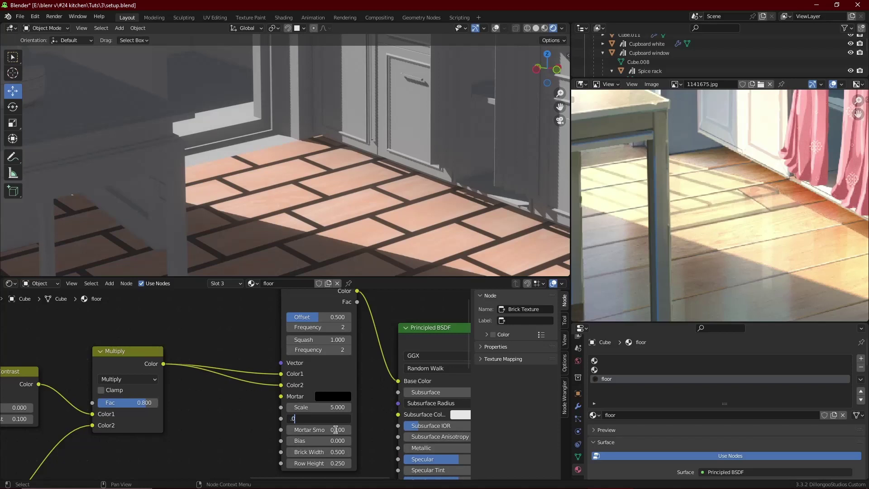
{"action": "type", "text": ".005"}
{"action": "key", "text": "Return"}
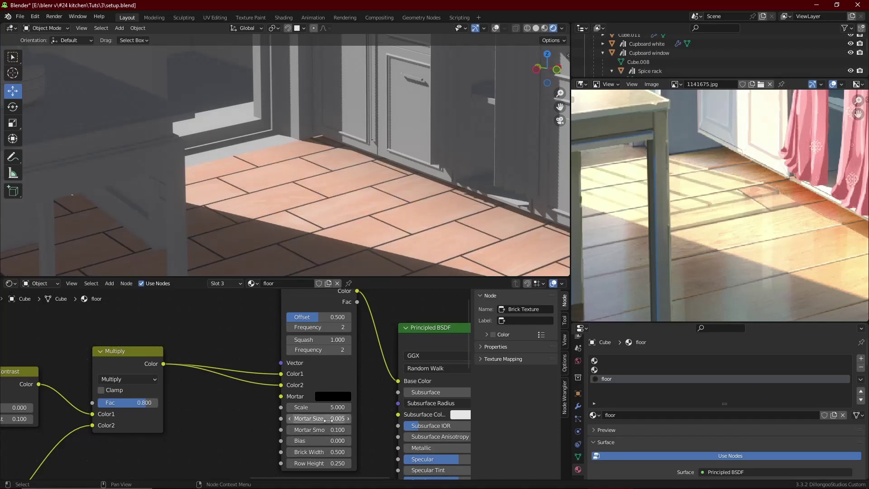
{"action": "left_click", "coordinate": [329, 418]}
{"action": "type", "text": "0.002"}
{"action": "key", "text": "Return"}
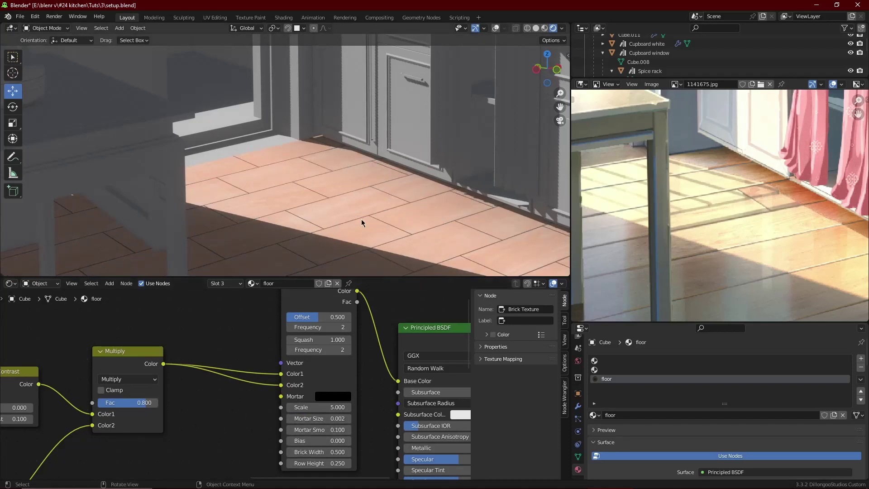
Lengthen the planks by raising the Brick Texture's Brick Width to 1.300
{"action": "scroll", "coordinate": [304, 379], "scroll_direction": "down", "scroll_amount": 4}
{"action": "scroll", "coordinate": [311, 424], "scroll_direction": "up", "scroll_amount": 6}
{"action": "middle_click_drag", "start_coordinate": [333, 448], "coordinate": [317, 431]}
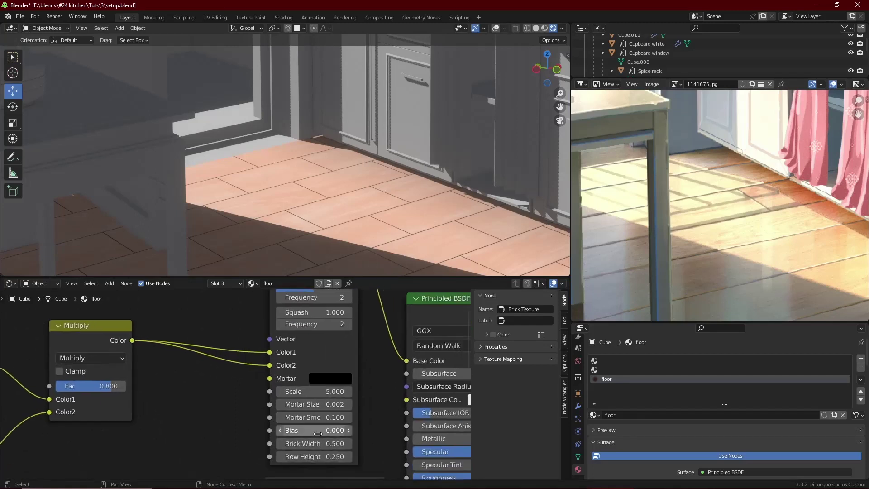
{"action": "left_click_drag", "start_coordinate": [316, 444], "coordinate": [348, 444]}
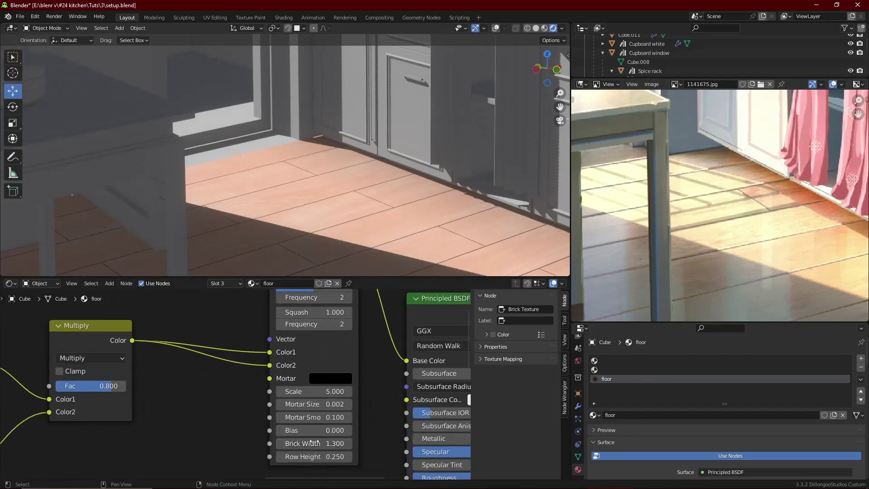
Lower the Brick Texture's Scale to 4.800
{"action": "scroll", "coordinate": [311, 411], "scroll_direction": "down", "scroll_amount": 10}
{"action": "middle_click_drag", "start_coordinate": [274, 364], "coordinate": [281, 387]}
{"action": "scroll", "coordinate": [293, 391], "scroll_direction": "up", "scroll_amount": 5}
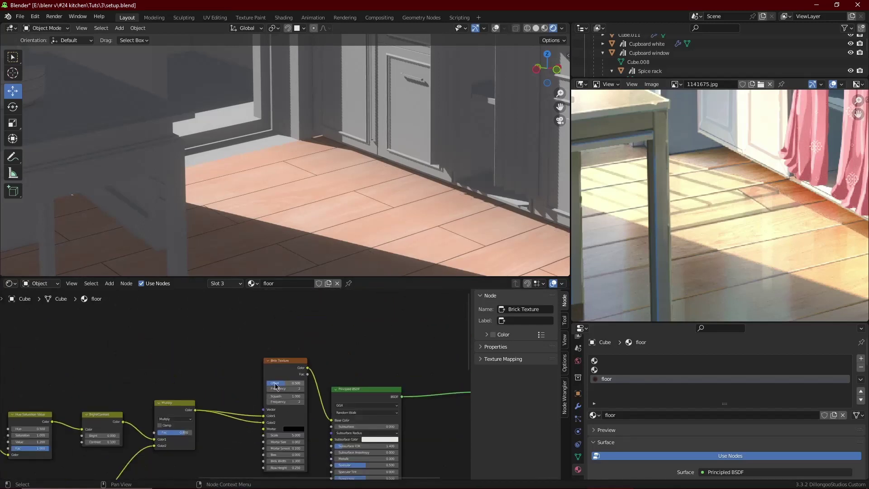
{"action": "scroll", "coordinate": [272, 408], "scroll_direction": "up", "scroll_amount": 3}
{"action": "left_click", "coordinate": [263, 415]}
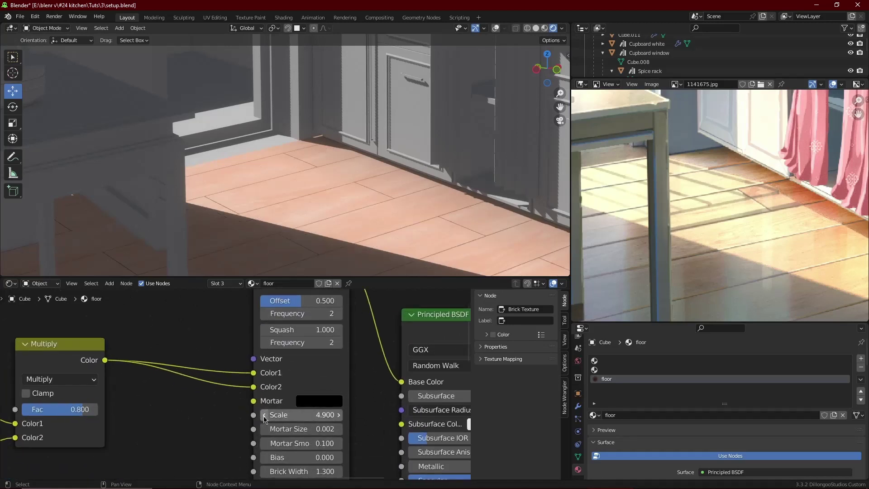
{"action": "left_click", "coordinate": [263, 415]}
Add Texture Coordinate and Mapping nodes to the Brick Texture's Vector input and place them above the colour nodes
{"action": "scroll", "coordinate": [204, 369], "scroll_direction": "down", "scroll_amount": 6}
{"action": "middle_click_drag", "start_coordinate": [236, 346], "coordinate": [243, 392]}
{"action": "left_click", "coordinate": [257, 365]}
{"action": "key", "text": "ctrl+t"}
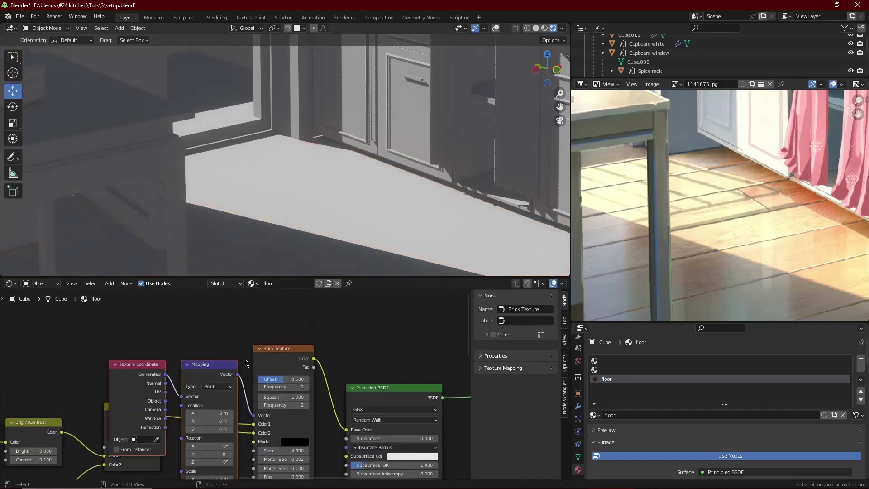
{"action": "scroll", "coordinate": [259, 413], "scroll_direction": "down", "scroll_amount": 4}
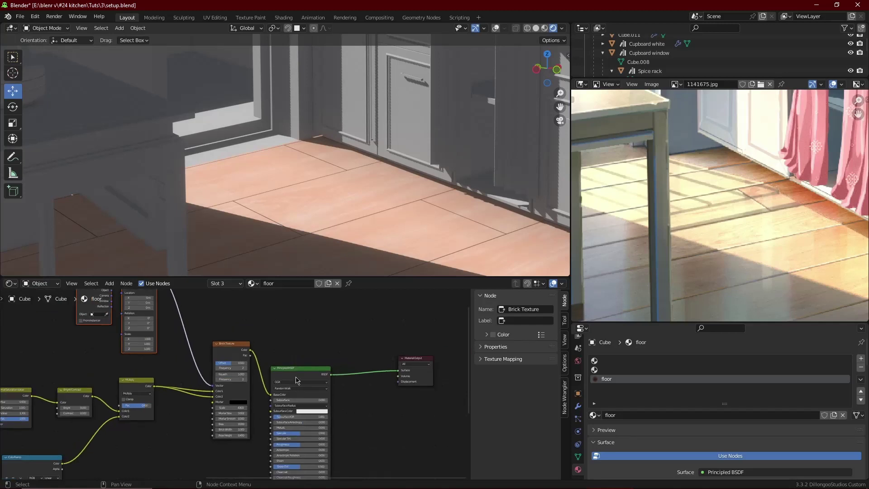
Make room before the Principled BSDF and insert a copy of the Hue Saturation Value node after the Brick Texture
{"action": "left_click_drag", "start_coordinate": [310, 370], "coordinate": [351, 361]}
{"action": "left_click_drag", "start_coordinate": [19, 400], "coordinate": [287, 365]}
{"action": "scroll", "coordinate": [287, 376], "scroll_direction": "up", "scroll_amount": 3}
{"action": "scroll", "coordinate": [283, 417], "scroll_direction": "up", "scroll_amount": 2}
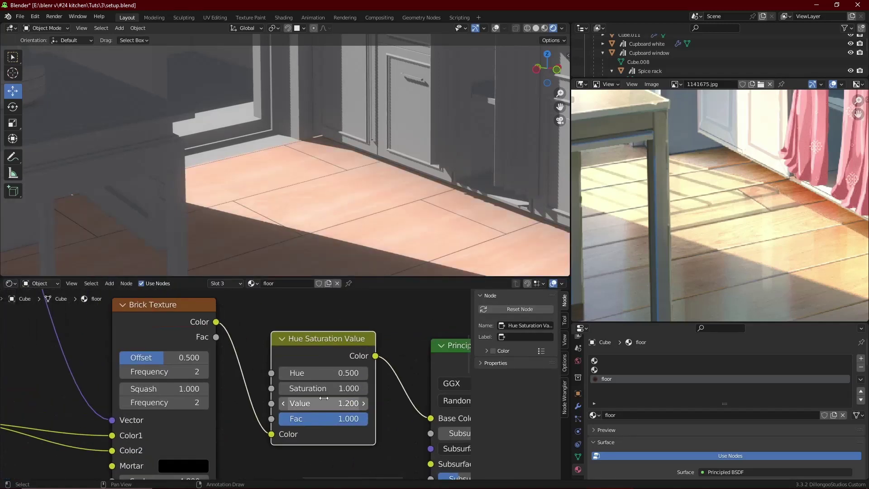
Set the Value to 2 on the Hue Saturation Value node after the Brick Texture and save the file
{"action": "left_click", "coordinate": [306, 403]}
{"action": "type", "text": "2"}
{"action": "key", "text": "Return"}
{"action": "scroll", "coordinate": [319, 423], "scroll_direction": "down", "scroll_amount": 2}
{"action": "scroll", "coordinate": [321, 425], "scroll_direction": "down", "scroll_amount": 2}
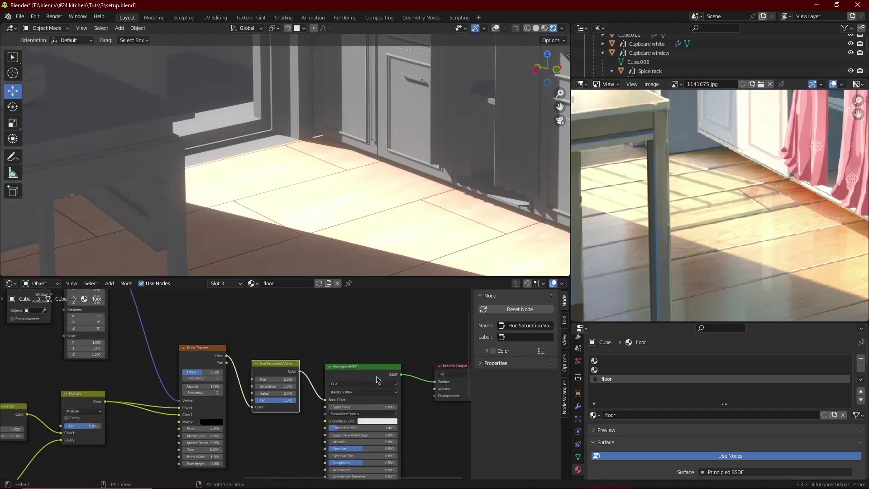
{"action": "left_click", "coordinate": [370, 373]}
{"action": "scroll", "coordinate": [344, 389], "scroll_direction": "up", "scroll_amount": 4}
{"action": "key", "text": "ctrl+s"}
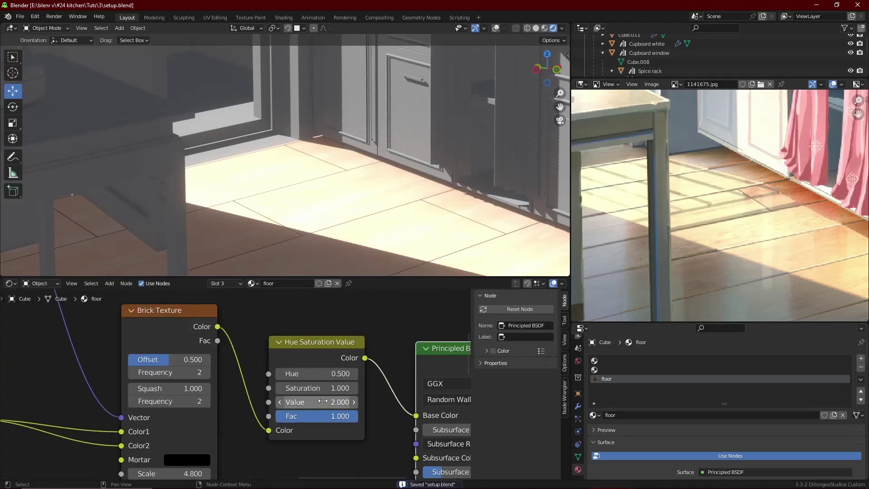
Set that Hue Saturation Value node's Value to 1.2, raise it to 1.4, and save the file
{"action": "left_click", "coordinate": [325, 402]}
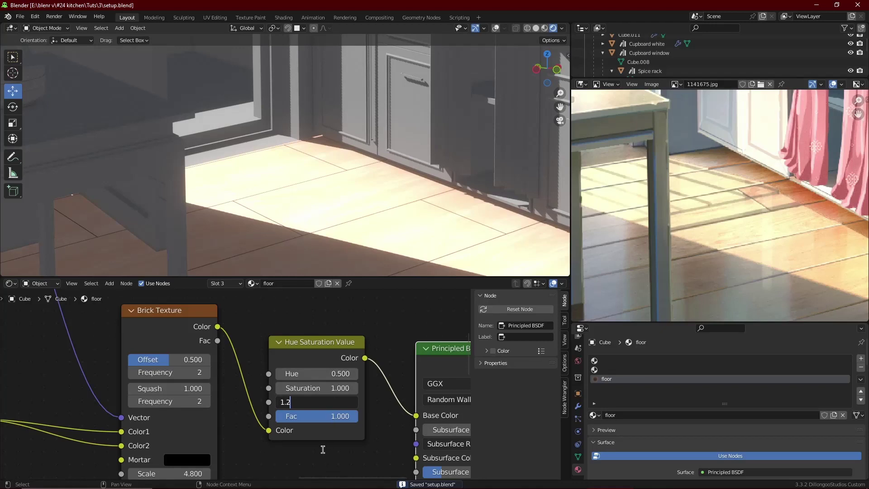
{"action": "type", "text": "1.2"}
{"action": "key", "text": "Return"}
{"action": "left_click", "coordinate": [354, 402]}
{"action": "left_click", "coordinate": [354, 402]}
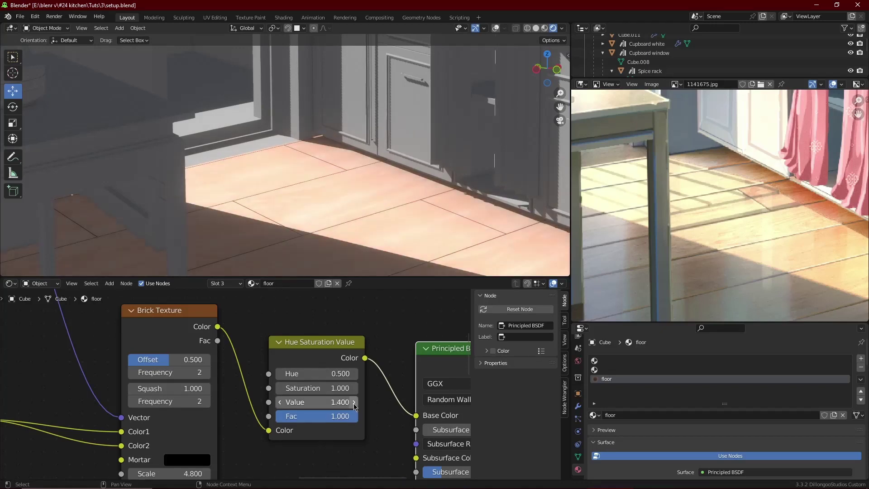
{"action": "scroll", "coordinate": [369, 208], "scroll_direction": "down", "scroll_amount": 5}
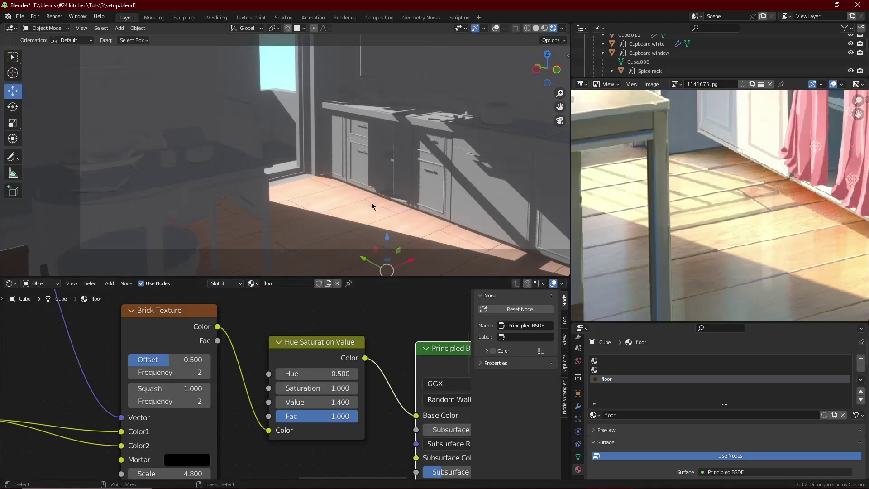
{"action": "key", "text": "ctrl+s"}
{"action": "middle_click_drag", "start_coordinate": [371, 203], "coordinate": [363, 210], "text": "shift"}
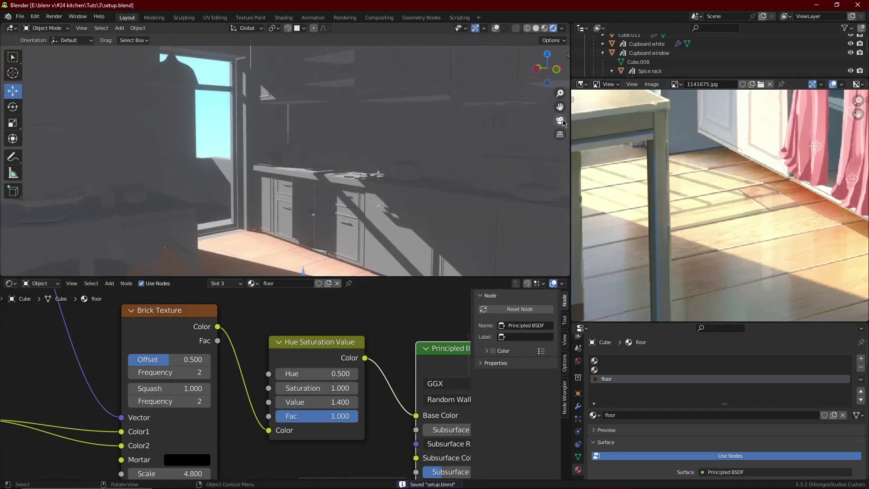
Shift the Mix node's Color2 to a slightly yellower light orange to match the reference floor
{"action": "scroll", "coordinate": [377, 204], "scroll_direction": "up", "scroll_amount": 8}
{"action": "scroll", "coordinate": [312, 398], "scroll_direction": "down", "scroll_amount": 3}
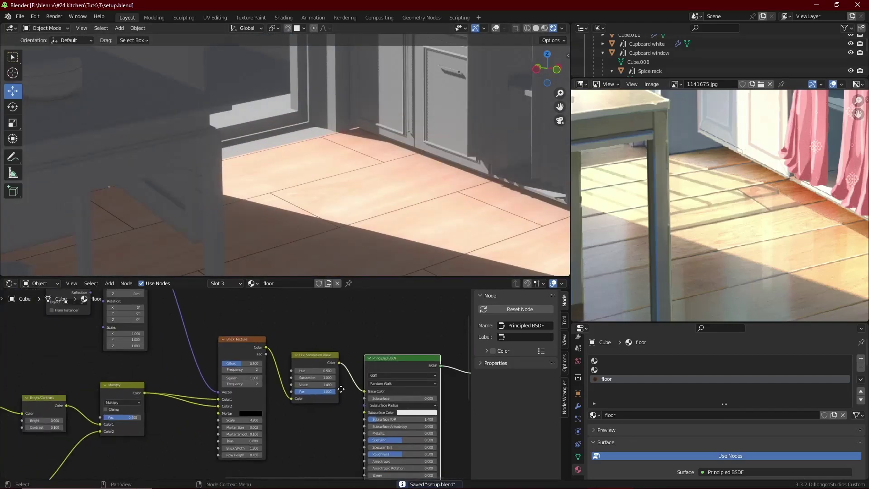
{"action": "scroll", "coordinate": [213, 394], "scroll_direction": "up", "scroll_amount": 6}
{"action": "left_click", "coordinate": [193, 404]}
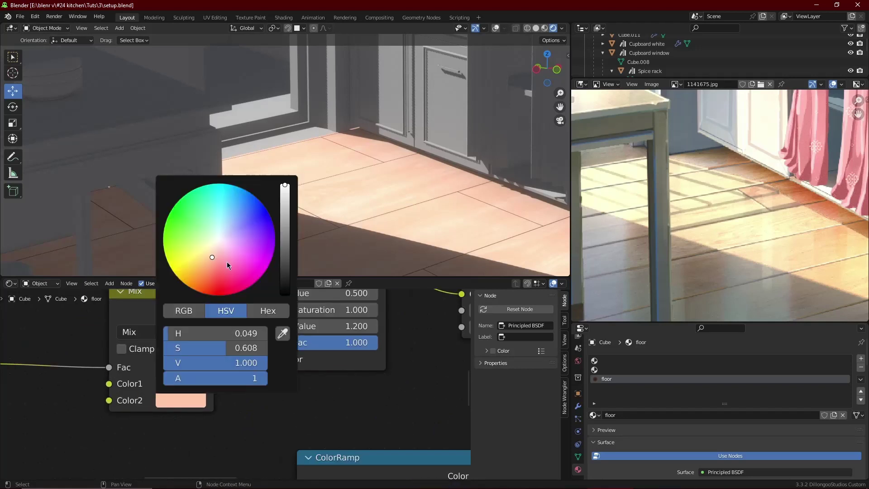
{"action": "left_click_drag", "start_coordinate": [210, 264], "coordinate": [211, 257]}
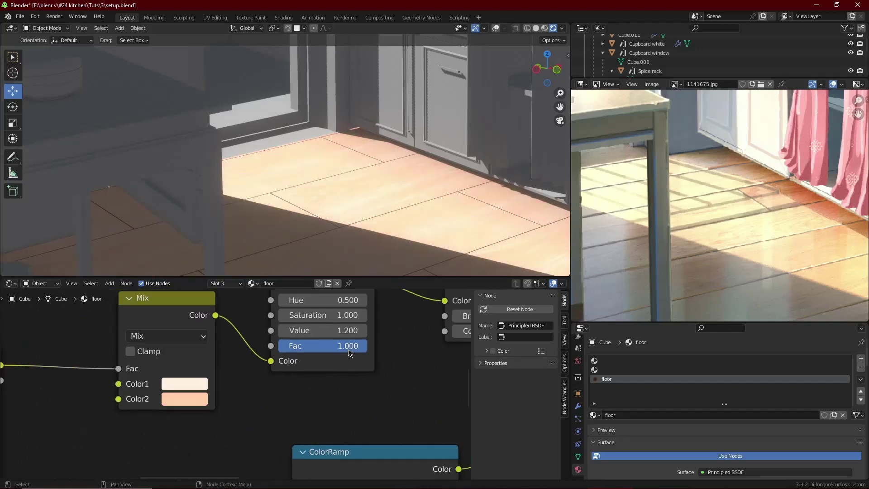
Set the floor's Principled BSDF Metallic to about 0.136 and Roughness to about 0.164
{"action": "scroll", "coordinate": [349, 357], "scroll_direction": "down", "scroll_amount": 4}
{"action": "scroll", "coordinate": [351, 389], "scroll_direction": "up", "scroll_amount": 5}
{"action": "mouse_move", "coordinate": [330, 369]}
{"action": "left_mouse_down"}
{"action": "mouse_move", "coordinate": [292, 369]}
{"action": "mouse_move", "coordinate": [327, 369]}
{"action": "left_mouse_up"}
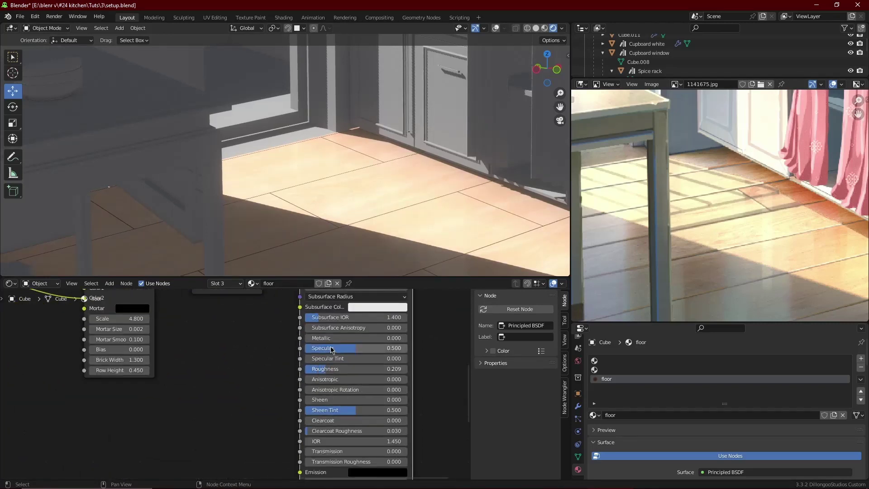
{"action": "left_click_drag", "start_coordinate": [325, 339], "coordinate": [339, 338]}
{"action": "left_click_drag", "start_coordinate": [318, 370], "coordinate": [314, 369]}
Brighten the floor by trying a Value of 2 on the last Hue Saturation Value node, settle on 1.8, and save
{"action": "middle_click_drag", "start_coordinate": [219, 354], "coordinate": [217, 407]}
{"action": "left_click", "coordinate": [225, 320]}
{"action": "type", "text": "2"}
{"action": "key", "text": "Return"}
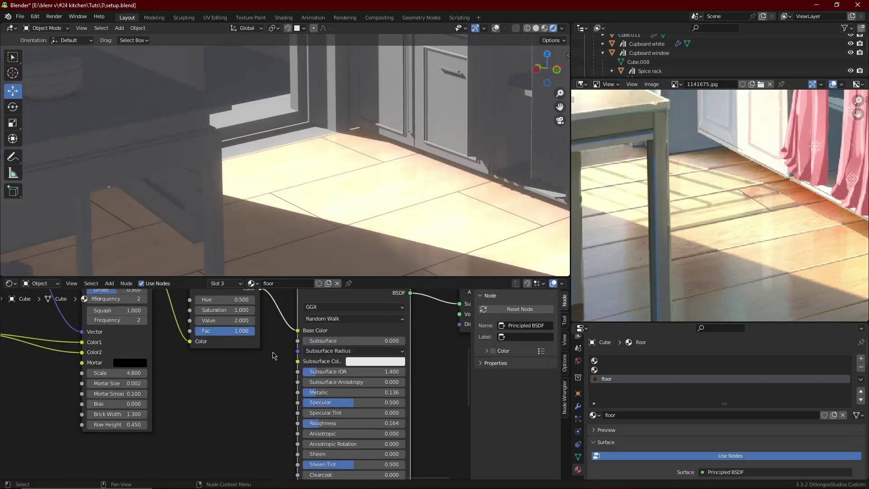
{"action": "middle_click_drag", "start_coordinate": [357, 254], "coordinate": [378, 242]}
{"action": "left_click", "coordinate": [232, 321]}
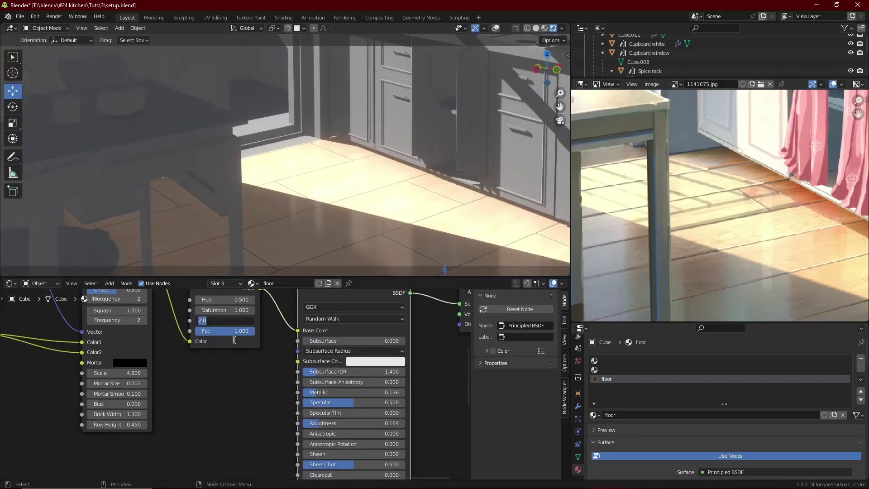
{"action": "type", "text": "1.8"}
{"action": "key", "text": "Return"}
{"action": "middle_click_drag", "start_coordinate": [357, 217], "coordinate": [343, 237]}
{"action": "key", "text": "ctrl+s"}
Narrow the planks by lowering the Brick Texture's Row Height to 0.250, keeping Brick Width at 1.300
{"action": "middle_click_drag", "start_coordinate": [266, 392], "coordinate": [419, 348]}
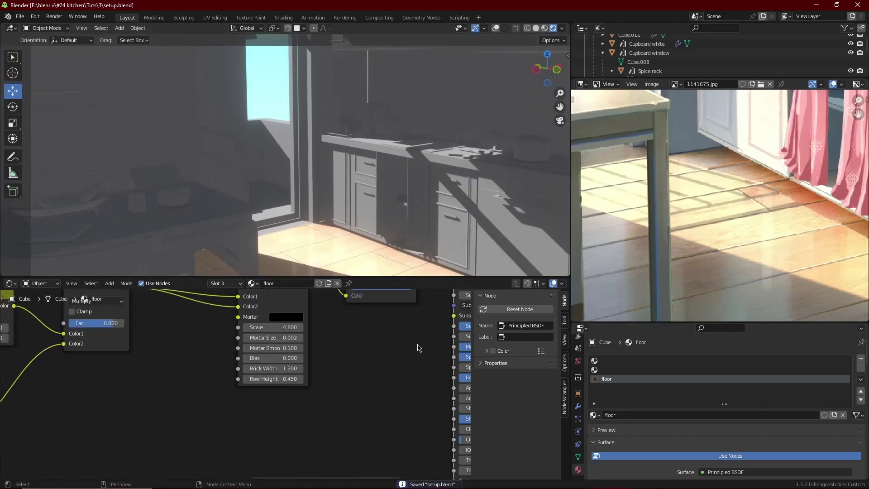
{"action": "middle_click_drag", "start_coordinate": [306, 372], "coordinate": [345, 371]}
{"action": "scroll", "coordinate": [376, 367], "scroll_direction": "up", "scroll_amount": 8}
{"action": "left_click", "coordinate": [440, 348]}
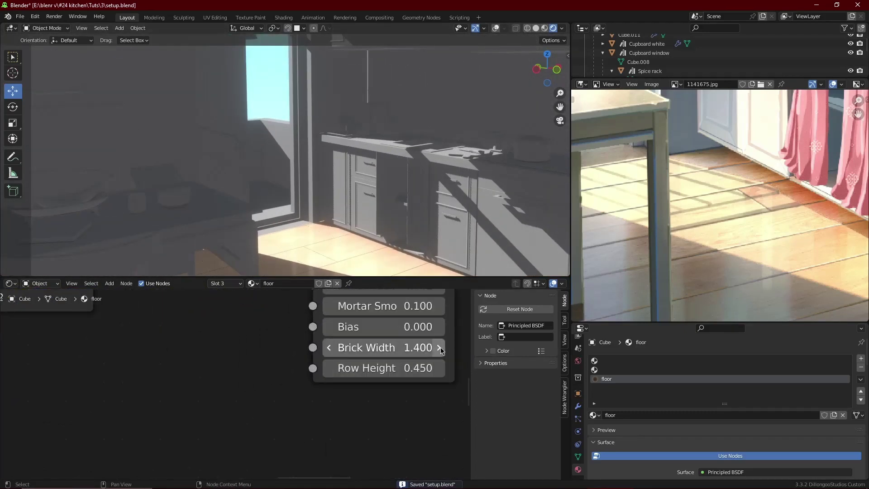
{"action": "left_click", "coordinate": [329, 348]}
{"action": "left_click", "coordinate": [329, 368]}
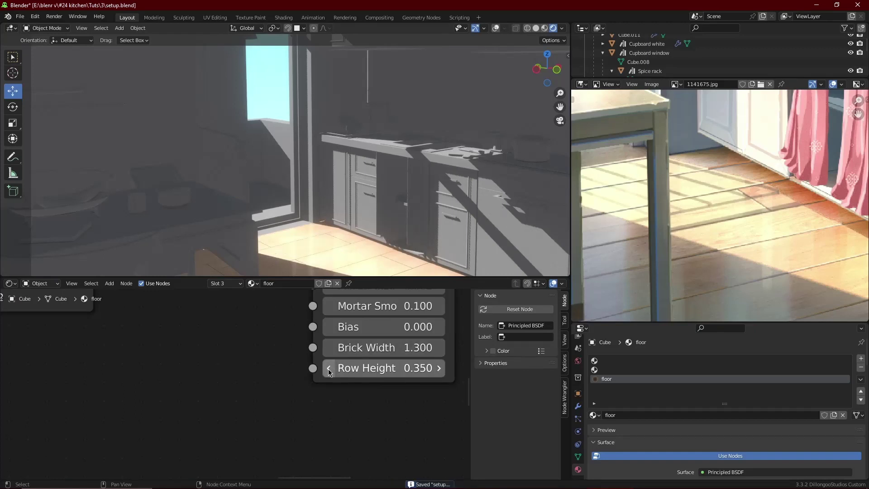
{"action": "left_click", "coordinate": [328, 368]}
Select the room mesh's wall face between the kitchen counter and the upper cupboards in Edit Mode
{"action": "middle_click_drag", "start_coordinate": [387, 254], "coordinate": [367, 205]}
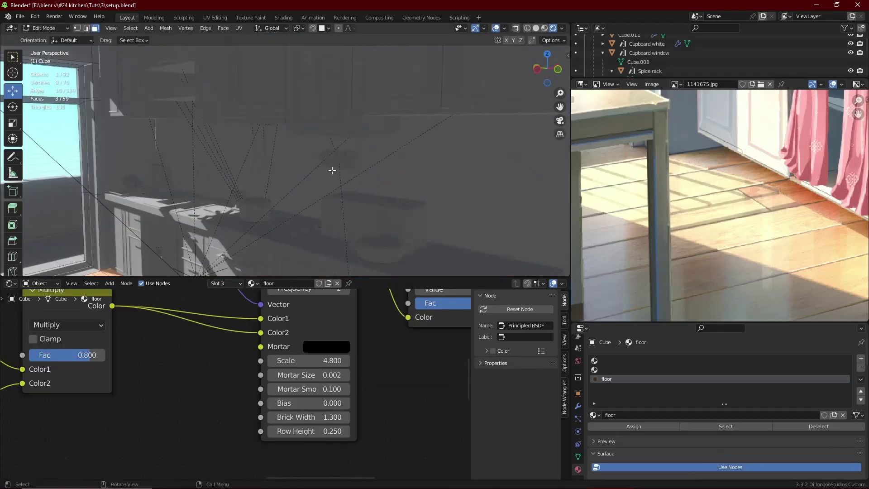
{"action": "left_click", "coordinate": [319, 166]}
{"action": "scroll", "coordinate": [326, 176], "scroll_direction": "down", "scroll_amount": 3}
{"action": "scroll", "coordinate": [388, 186], "scroll_direction": "up", "scroll_amount": 3}
{"action": "middle_click_drag", "start_coordinate": [396, 189], "coordinate": [400, 159]}
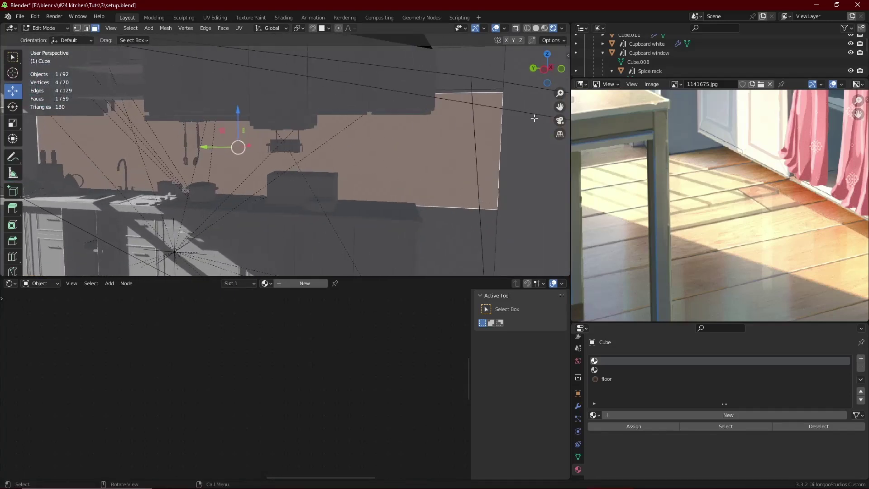
Inspect the floor planks and the kitchen wall through the camera, with and without viewport overlays
{"action": "left_click", "coordinate": [559, 121]}
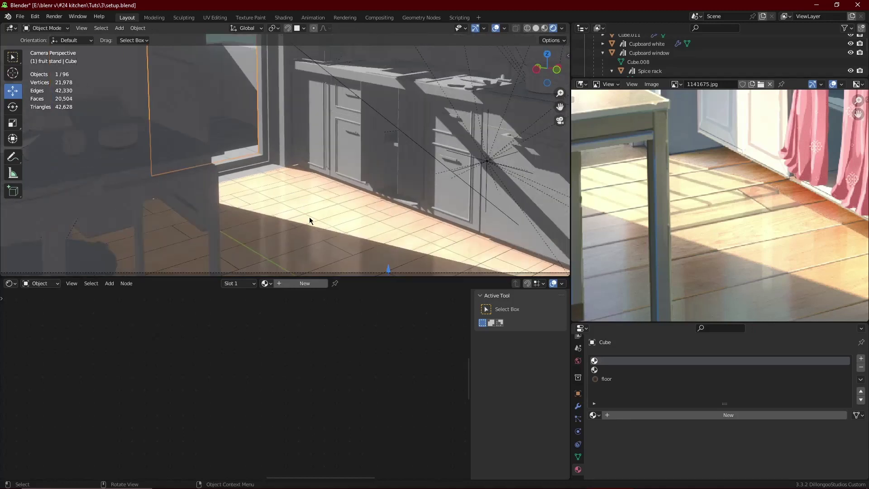
{"action": "left_click", "coordinate": [496, 29]}
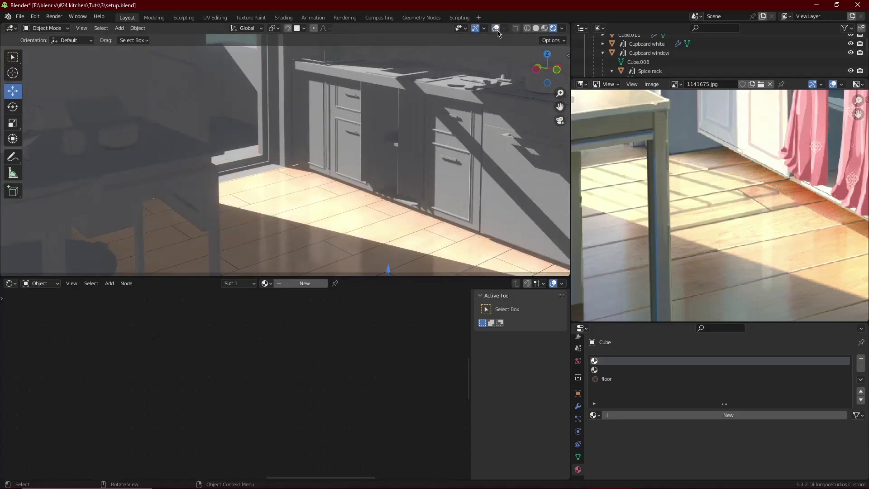
{"action": "left_click", "coordinate": [497, 29]}
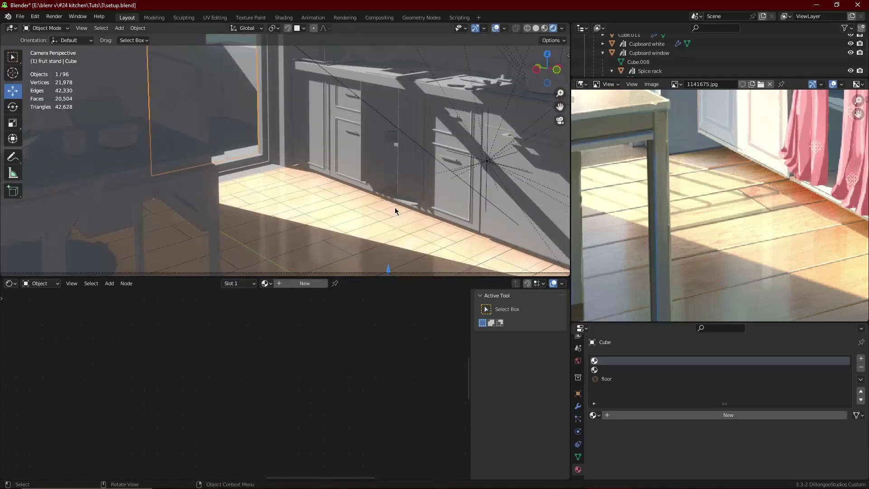
{"action": "scroll", "coordinate": [394, 203], "scroll_direction": "down", "scroll_amount": 3}
{"action": "middle_click_drag", "start_coordinate": [395, 188], "coordinate": [383, 200], "text": "shift"}
{"action": "middle_click_drag", "start_coordinate": [490, 146], "coordinate": [363, 194], "text": "shift"}
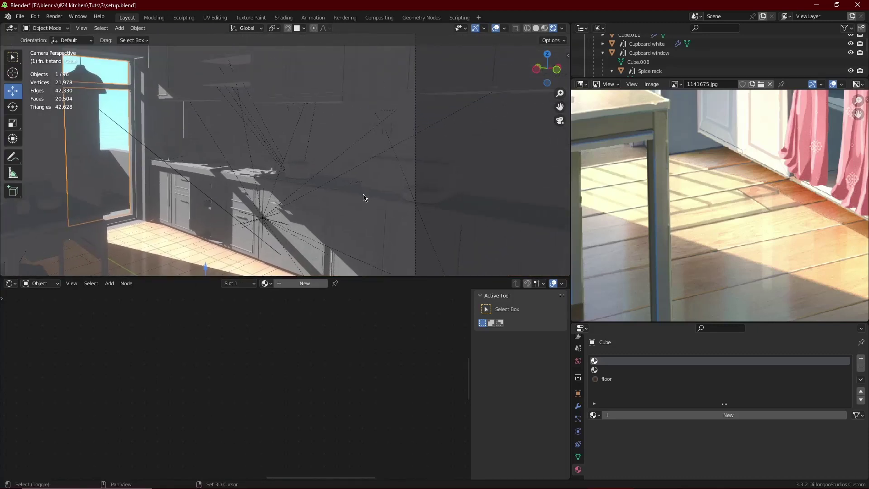
{"action": "scroll", "coordinate": [395, 175], "scroll_direction": "up", "scroll_amount": 2}
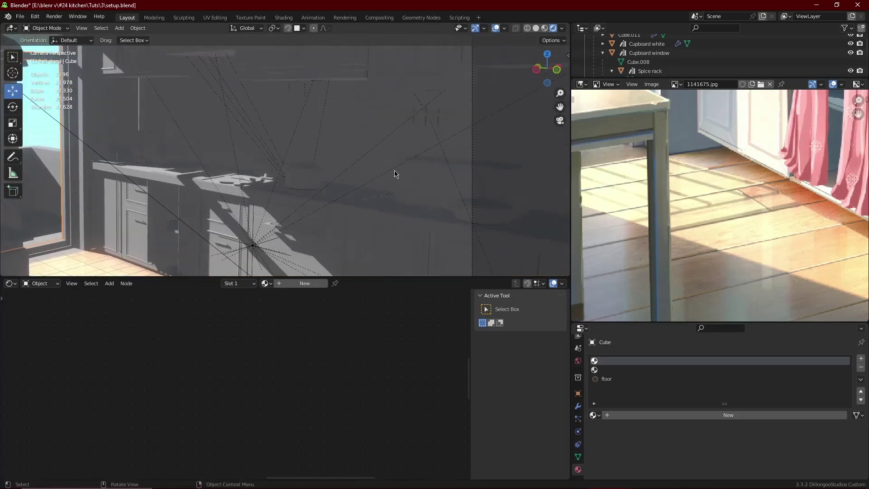
Create a new material named Tiles in the room mesh's second material slot for the selected wall face
{"action": "key", "text": "Tab"}
{"action": "scroll", "coordinate": [465, 156], "scroll_direction": "down", "scroll_amount": 2}
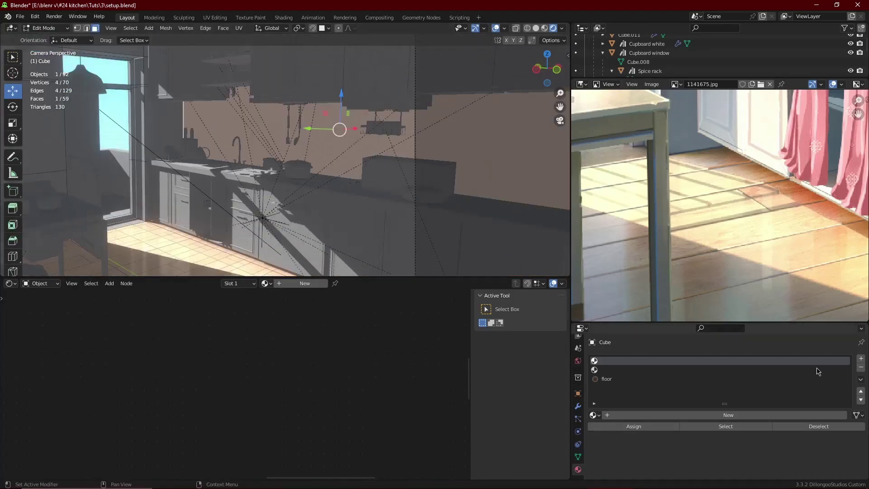
{"action": "left_click", "coordinate": [818, 371]}
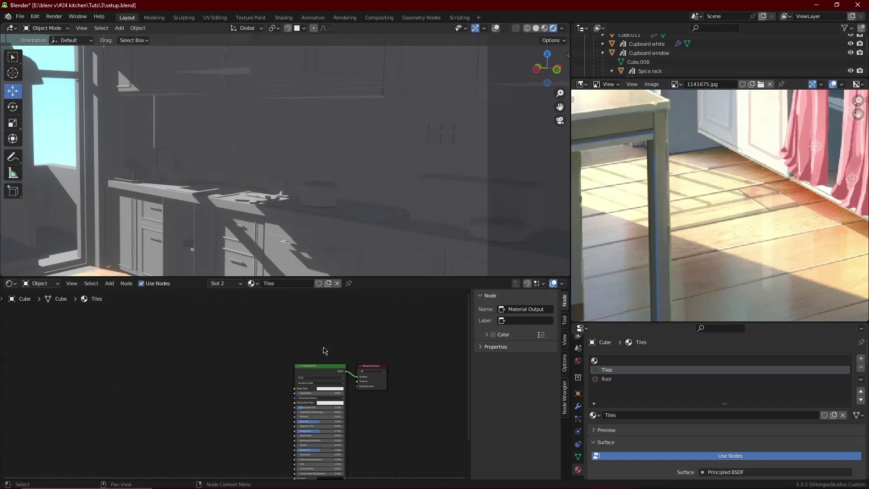
Examine the backsplash tiles behind the counter in the reference image
{"action": "scroll", "coordinate": [754, 246], "scroll_direction": "down", "scroll_amount": 4}
{"action": "scroll", "coordinate": [686, 164], "scroll_direction": "up", "scroll_amount": 6}
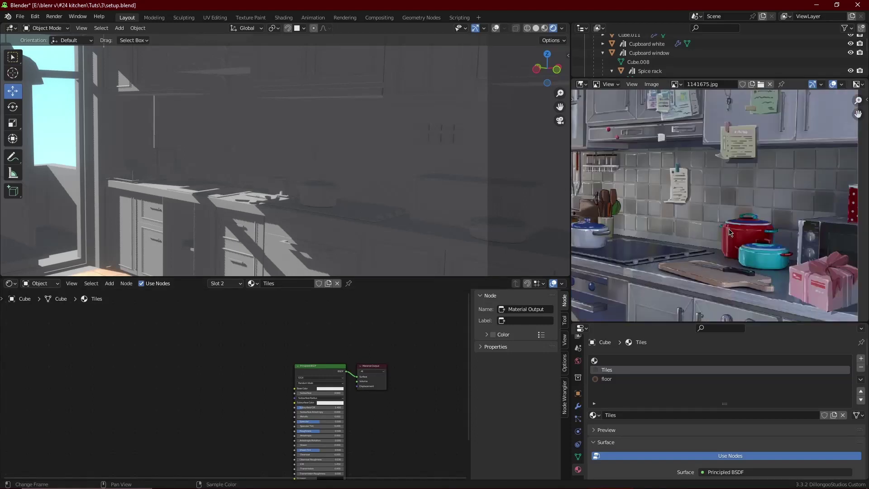
{"action": "middle_click_drag", "start_coordinate": [714, 211], "coordinate": [737, 164]}
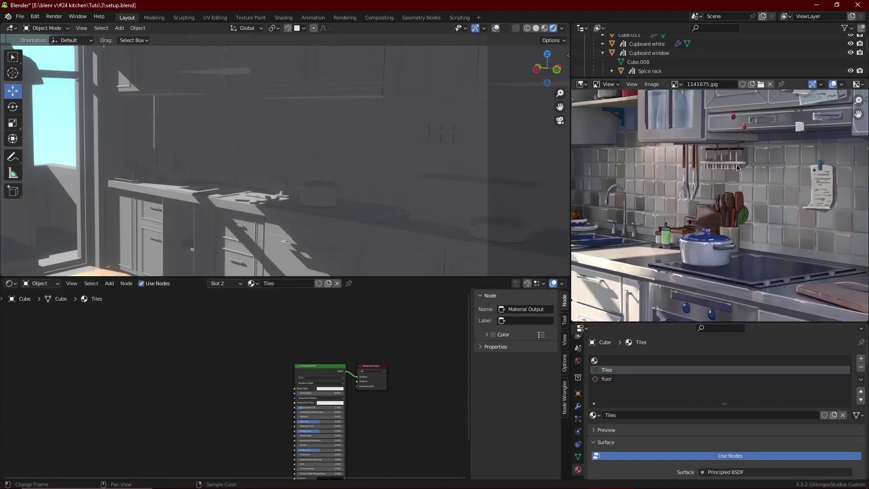
{"action": "scroll", "coordinate": [770, 202], "scroll_direction": "down", "scroll_amount": 5}
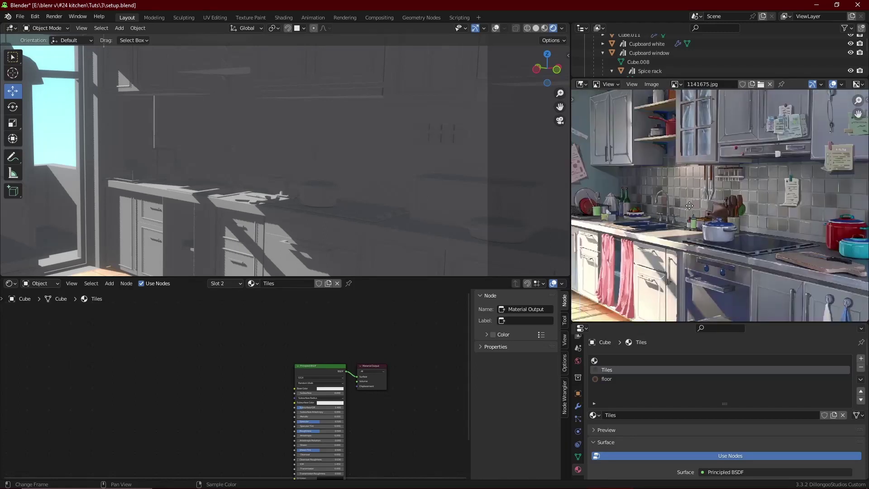
{"action": "middle_click_drag", "start_coordinate": [779, 209], "coordinate": [787, 210]}
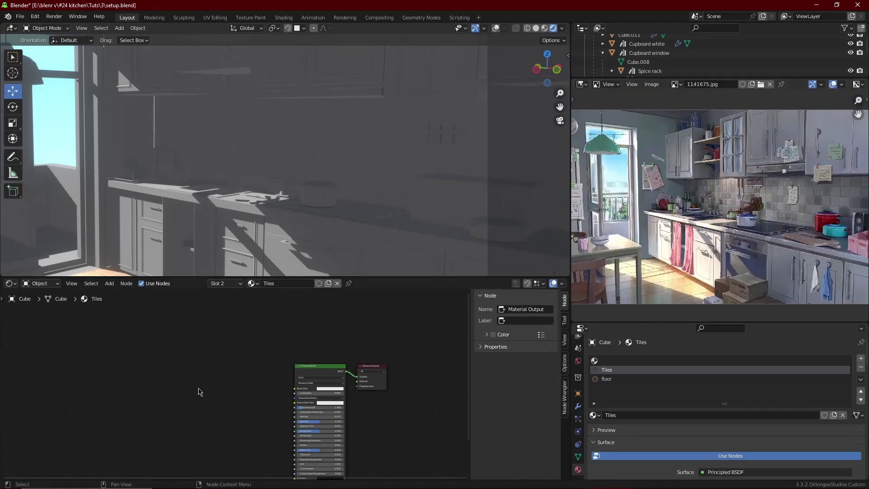
{"action": "scroll", "coordinate": [228, 380], "scroll_direction": "up", "scroll_amount": 2}
{"action": "scroll", "coordinate": [260, 376], "scroll_direction": "up", "scroll_amount": 1}
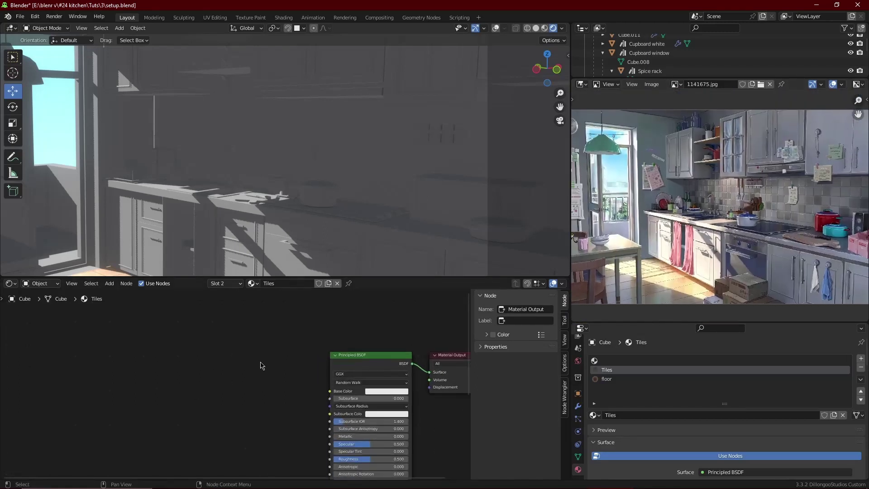
{"action": "key", "text": "Tab"}
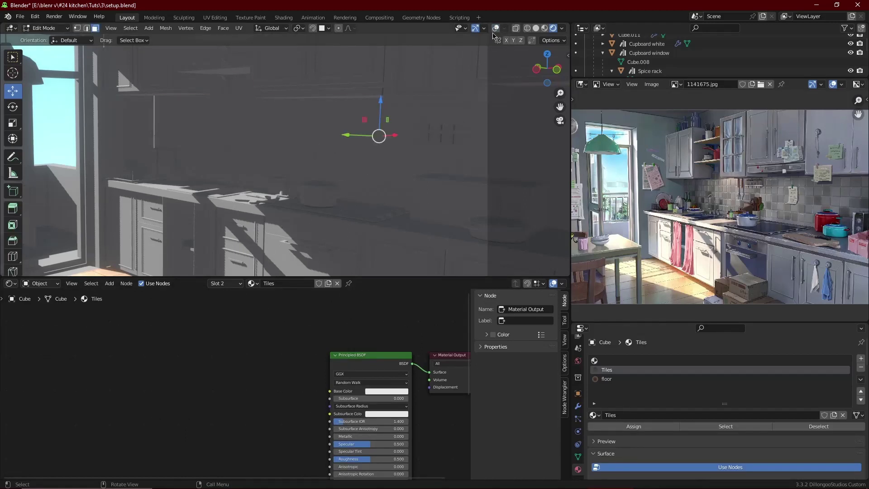
{"action": "key", "text": "Tab"}
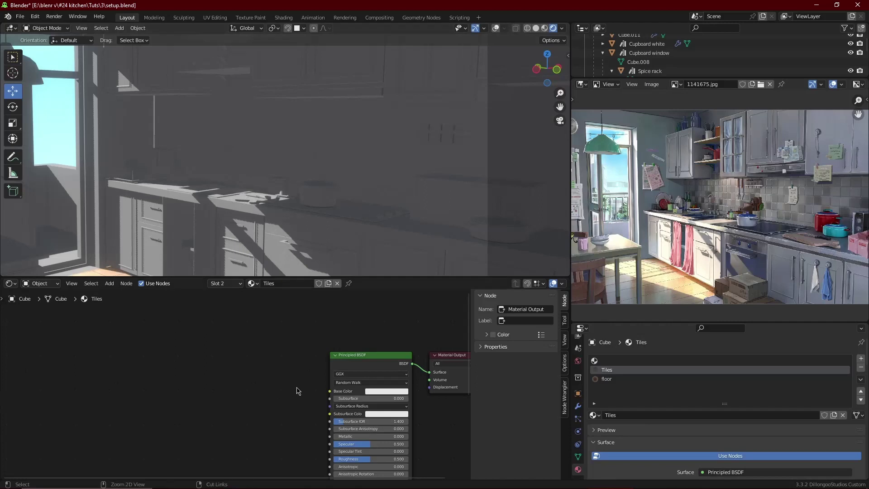
Save the file, add a Brick Texture node to the Tiles material, and connect its Color to the Principled BSDF's Base Color
{"action": "key", "text": "ctrl+s"}
{"action": "key", "text": "shift+a"}
{"action": "type", "text": "b"}
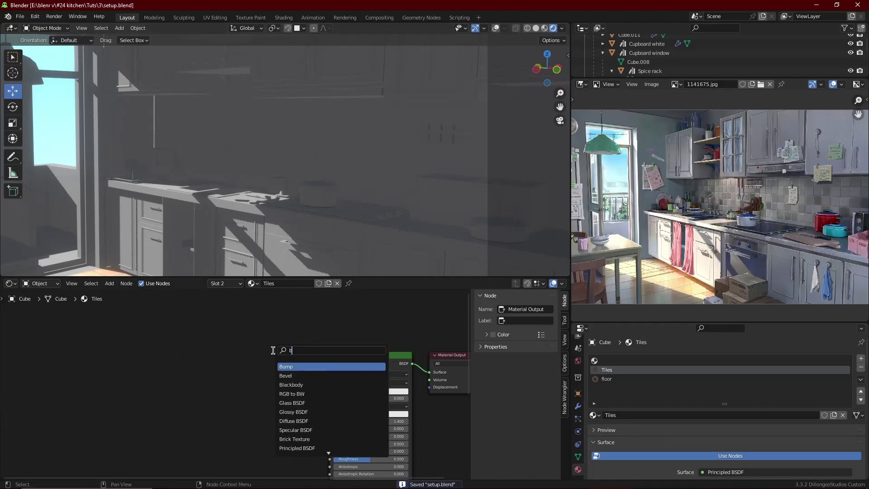
{"action": "type", "text": "r"}
{"action": "key", "text": "Return"}
{"action": "left_click", "coordinate": [202, 393]}
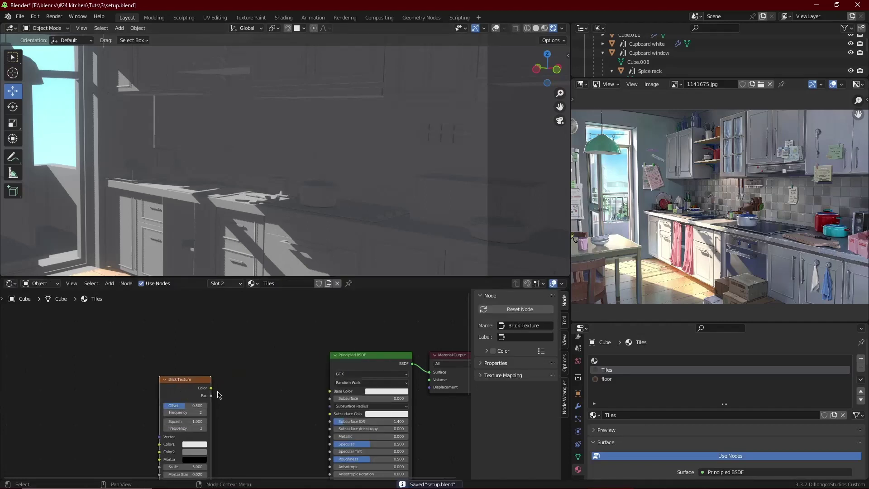
{"action": "left_click_drag", "start_coordinate": [211, 388], "coordinate": [330, 391]}
Preview the Brick Texture directly through the Material Output and add Texture Coordinate and Mapping nodes to its Vector input
{"action": "left_click", "coordinate": [190, 386], "text": "ctrl+shift"}
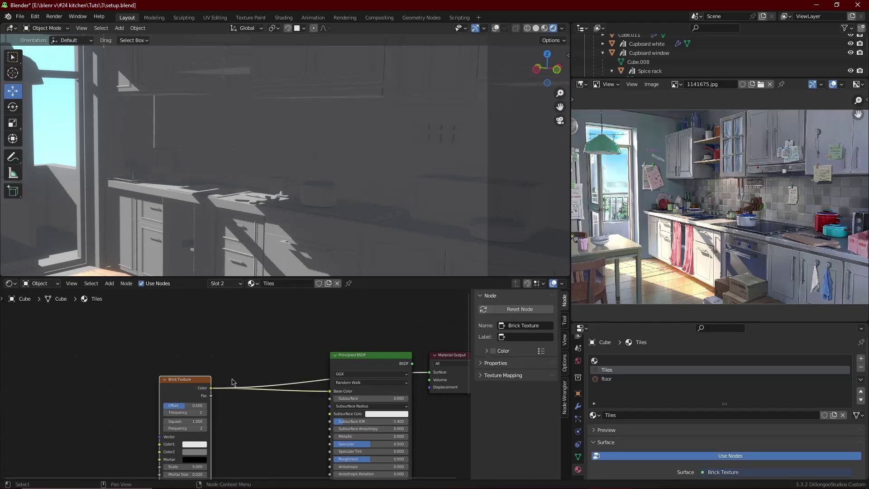
{"action": "scroll", "coordinate": [249, 388], "scroll_direction": "down", "scroll_amount": 3}
{"action": "middle_click_drag", "start_coordinate": [251, 388], "coordinate": [302, 368]}
{"action": "key", "text": "ctrl+t"}
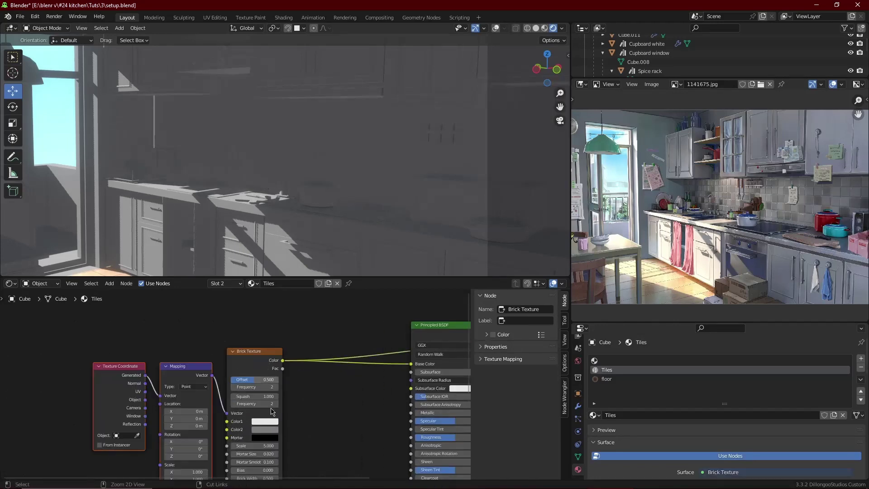
Set the Brick Texture node's Scale to 20 and Mortar Size to 0.001
{"action": "scroll", "coordinate": [306, 373], "scroll_direction": "up", "scroll_amount": 2}
{"action": "scroll", "coordinate": [308, 378], "scroll_direction": "up", "scroll_amount": 2}
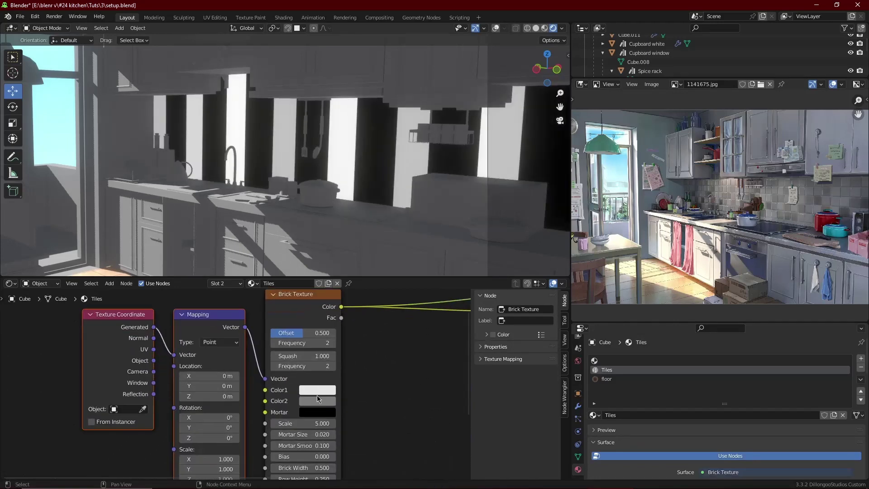
{"action": "left_click", "coordinate": [303, 423]}
{"action": "type", "text": "20"}
{"action": "key", "text": "Return"}
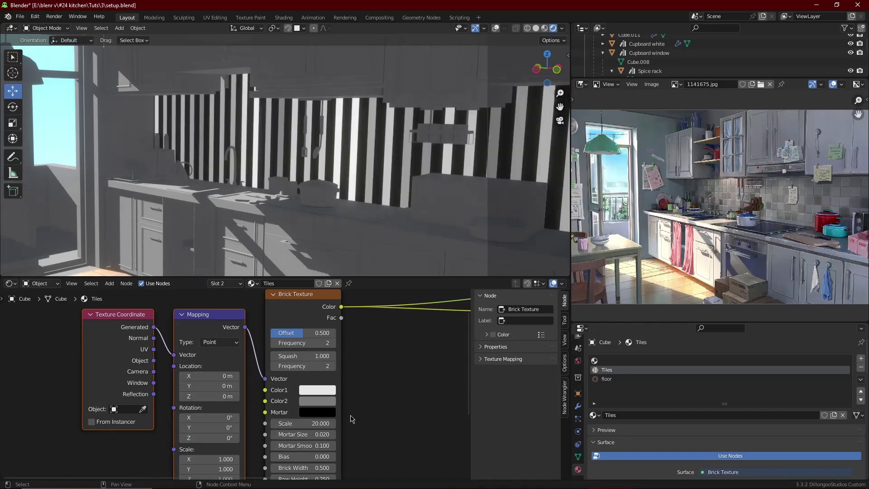
{"action": "scroll", "coordinate": [317, 439], "scroll_direction": "up", "scroll_amount": 3}
{"action": "left_click", "coordinate": [319, 443]}
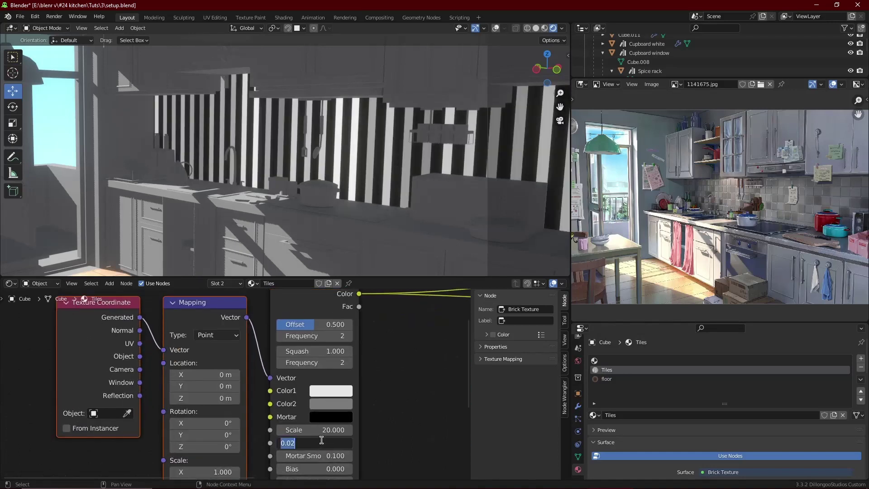
{"action": "type", "text": ".001"}
{"action": "key", "text": "Return"}
{"action": "scroll", "coordinate": [235, 398], "scroll_direction": "down", "scroll_amount": 1}
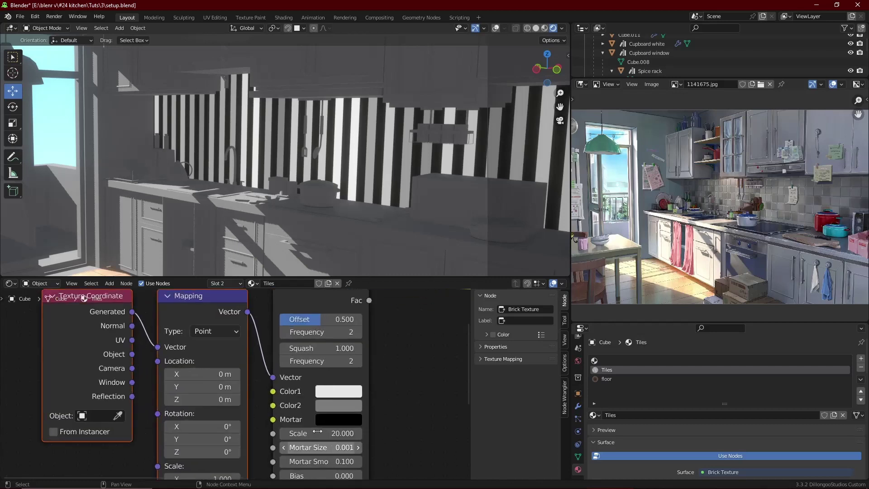
{"action": "scroll", "coordinate": [234, 416], "scroll_direction": "down", "scroll_amount": 1}
Set the Mapping node's Y rotation to 90°
{"action": "scroll", "coordinate": [236, 407], "scroll_direction": "up", "scroll_amount": 2}
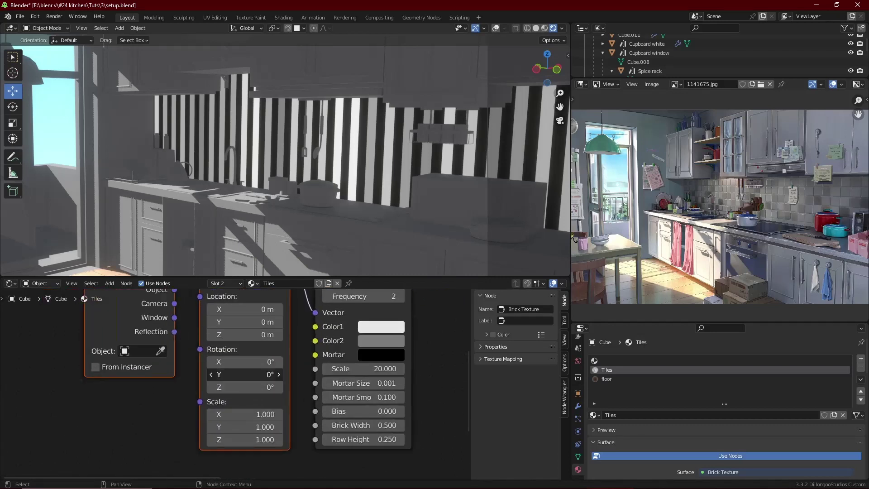
{"action": "left_click_drag", "start_coordinate": [253, 374], "coordinate": [272, 374]}
{"action": "left_click", "coordinate": [249, 376]}
{"action": "type", "text": "90"}
{"action": "key", "text": "Return"}
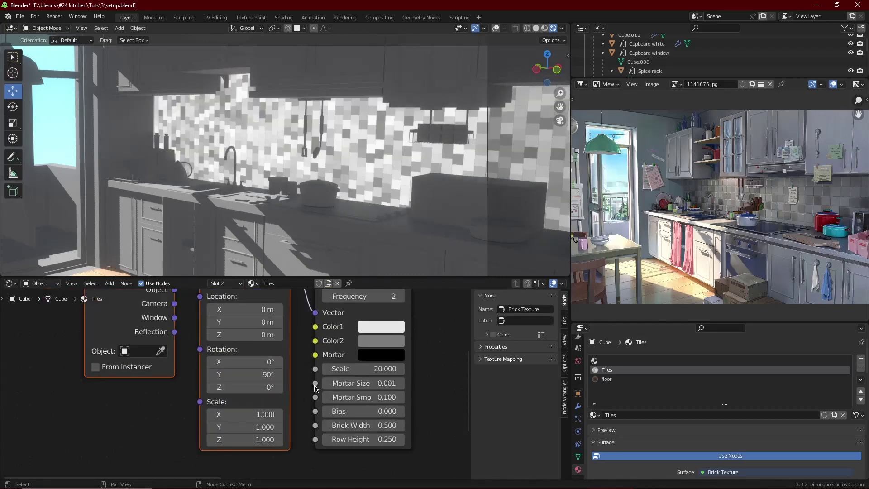
{"action": "scroll", "coordinate": [354, 154], "scroll_direction": "up", "scroll_amount": 3}
{"action": "scroll", "coordinate": [294, 351], "scroll_direction": "down", "scroll_amount": 2}
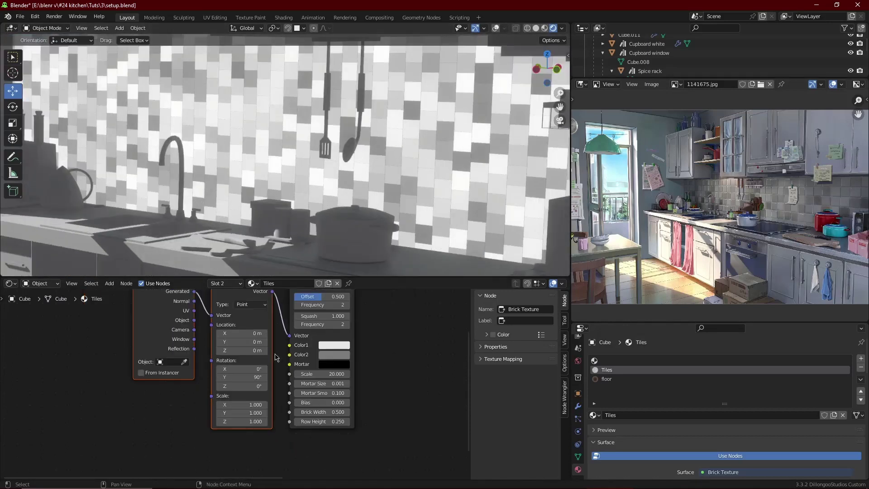
Set the Mapping node's Y rotation to 45°
{"action": "scroll", "coordinate": [278, 358], "scroll_direction": "up", "scroll_amount": 1}
{"action": "left_click_drag", "start_coordinate": [242, 338], "coordinate": [225, 328]}
{"action": "left_click", "coordinate": [232, 419]}
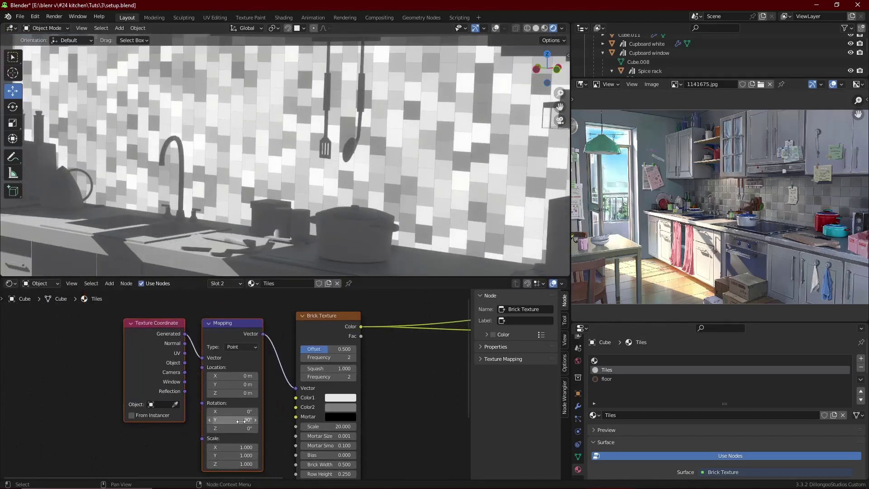
{"action": "type", "text": "45"}
{"action": "key", "text": "Return"}
Set the Brick Texture's Brick Width to 0.3 and Offset to 0 for square, aligned tiles, and save the file
{"action": "scroll", "coordinate": [317, 421], "scroll_direction": "up", "scroll_amount": 2}
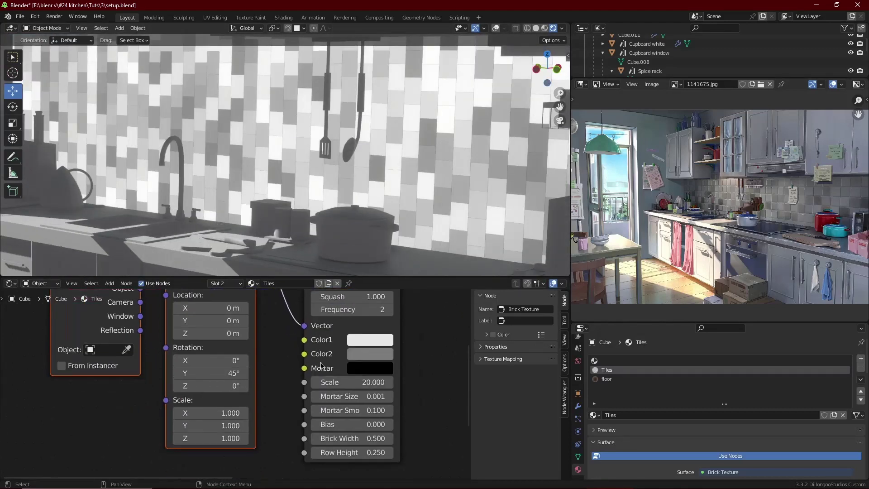
{"action": "left_click", "coordinate": [389, 439]}
{"action": "left_click_drag", "start_coordinate": [390, 439], "coordinate": [317, 440]}
{"action": "middle_click_drag", "start_coordinate": [376, 326], "coordinate": [375, 390]}
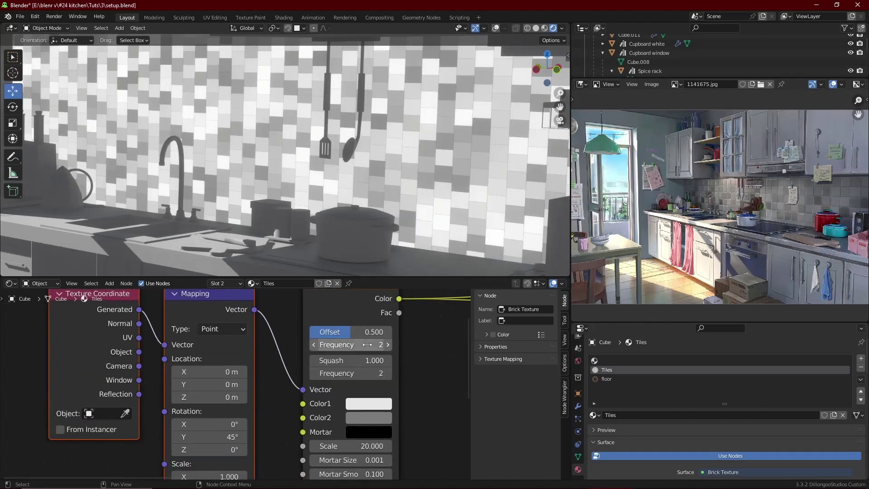
{"action": "left_click_drag", "start_coordinate": [372, 331], "coordinate": [312, 332]}
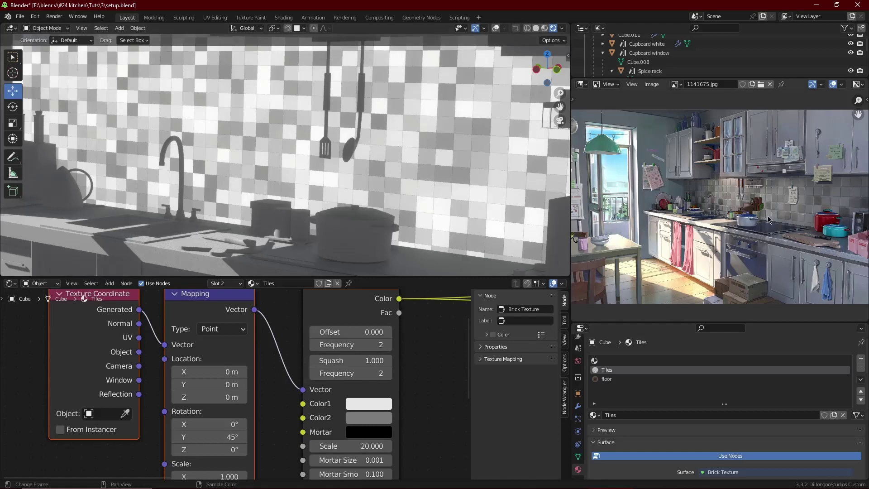
{"action": "scroll", "coordinate": [768, 220], "scroll_direction": "up", "scroll_amount": 4}
{"action": "scroll", "coordinate": [375, 369], "scroll_direction": "down", "scroll_amount": 2}
{"action": "key", "text": "ctrl+s"}
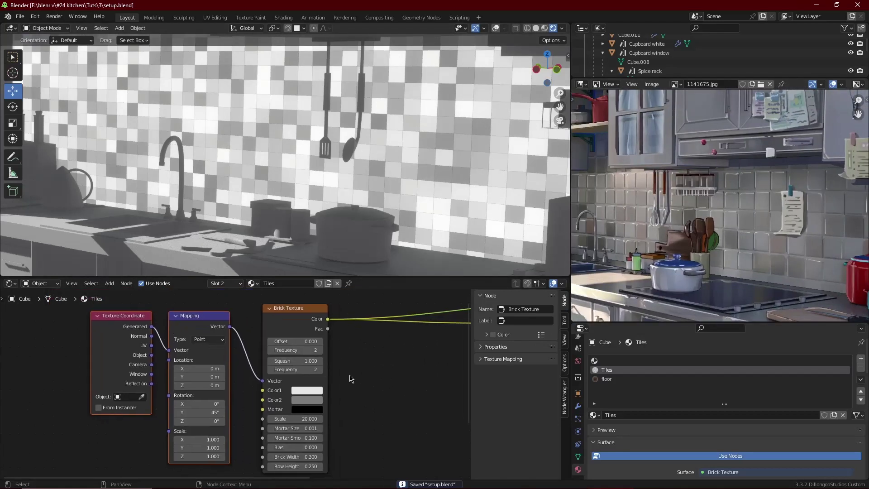
Tint the Brick Texture's Color1 a pale bluish white and Color2 a warm brownish grey
{"action": "scroll", "coordinate": [350, 378], "scroll_direction": "up", "scroll_amount": 2}
{"action": "left_click", "coordinate": [341, 391]}
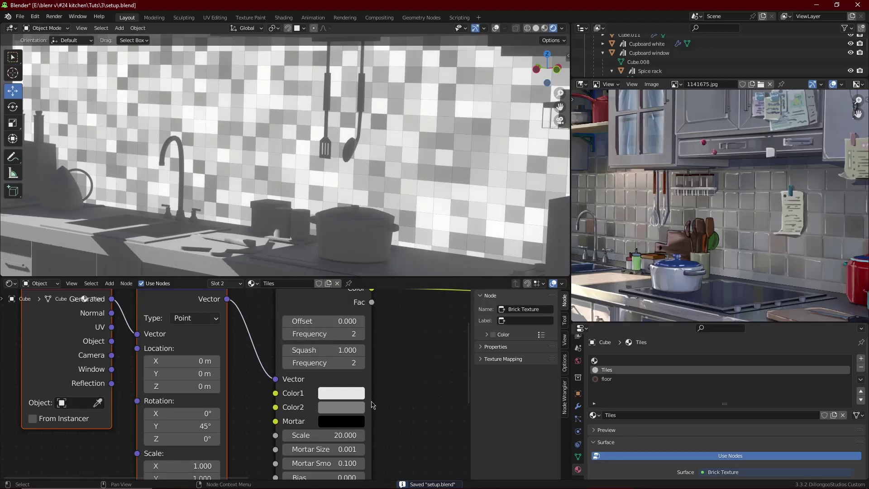
{"action": "left_click", "coordinate": [357, 393]}
{"action": "left_click_drag", "start_coordinate": [372, 254], "coordinate": [373, 253]}
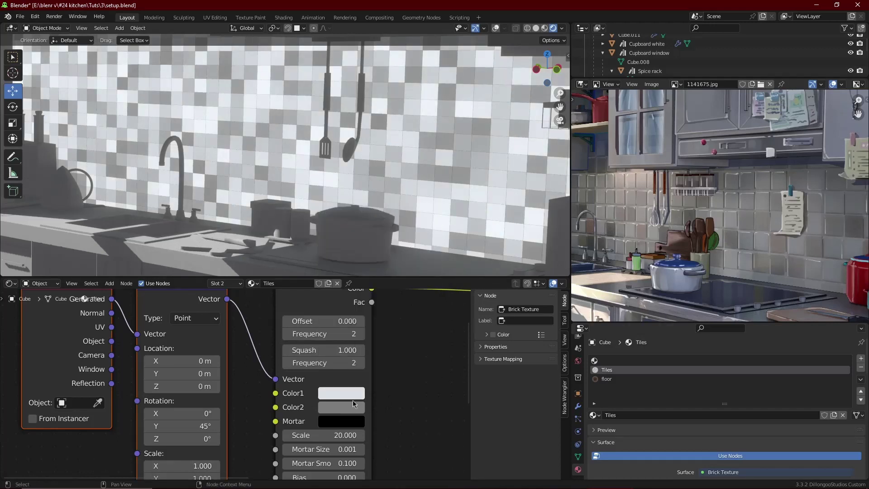
{"action": "left_click", "coordinate": [342, 405]}
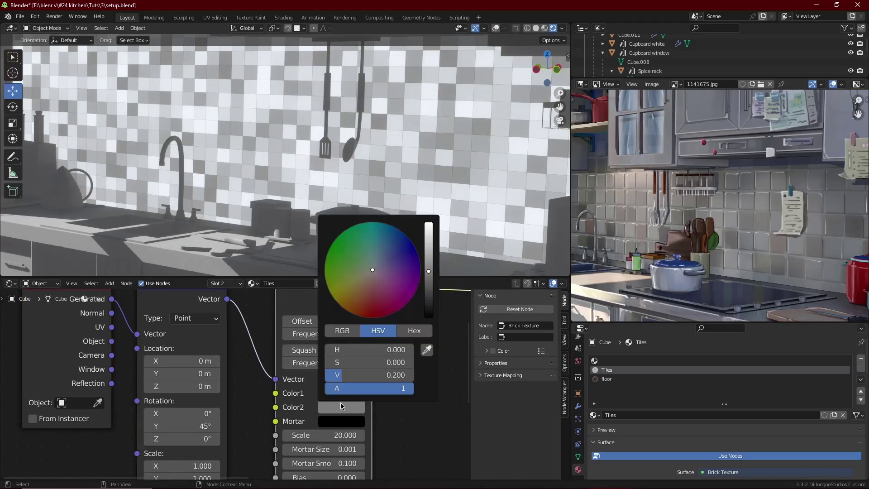
{"action": "left_click", "coordinate": [372, 274]}
Route the Principled BSDF back to the Material Output and insert a Hue Saturation Value node with Value 2 before Base Color
{"action": "scroll", "coordinate": [291, 385], "scroll_direction": "down", "scroll_amount": 4}
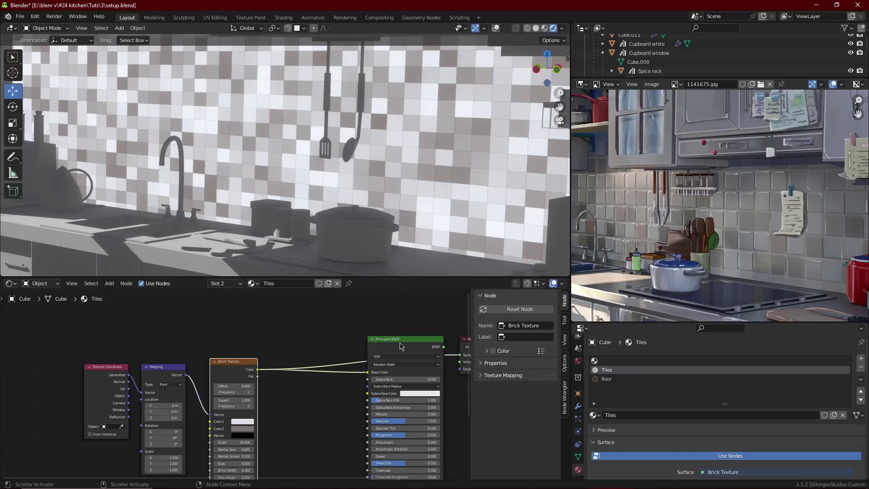
{"action": "left_click", "coordinate": [400, 346], "text": "ctrl+shift"}
{"action": "key", "text": "shift+a"}
{"action": "type", "text": "hue"}
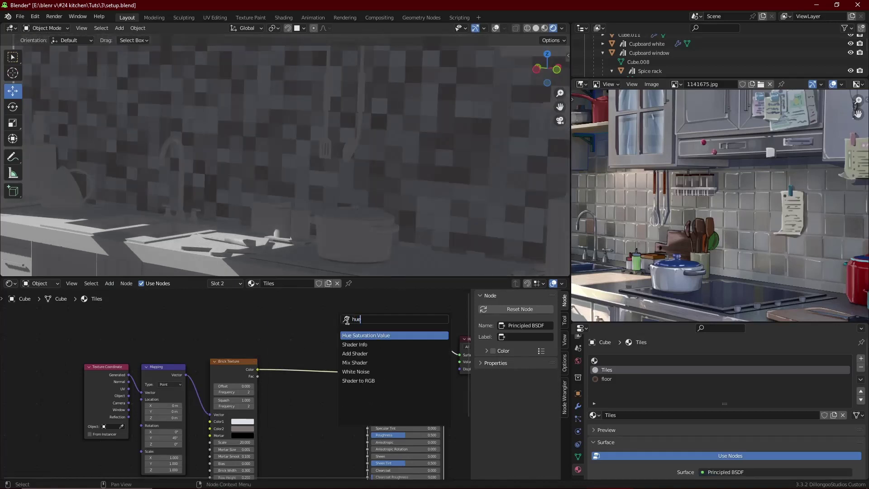
{"action": "left_click", "coordinate": [358, 335]}
{"action": "left_click", "coordinate": [302, 365]}
{"action": "scroll", "coordinate": [303, 365], "scroll_direction": "up", "scroll_amount": 2}
{"action": "left_click", "coordinate": [348, 387]}
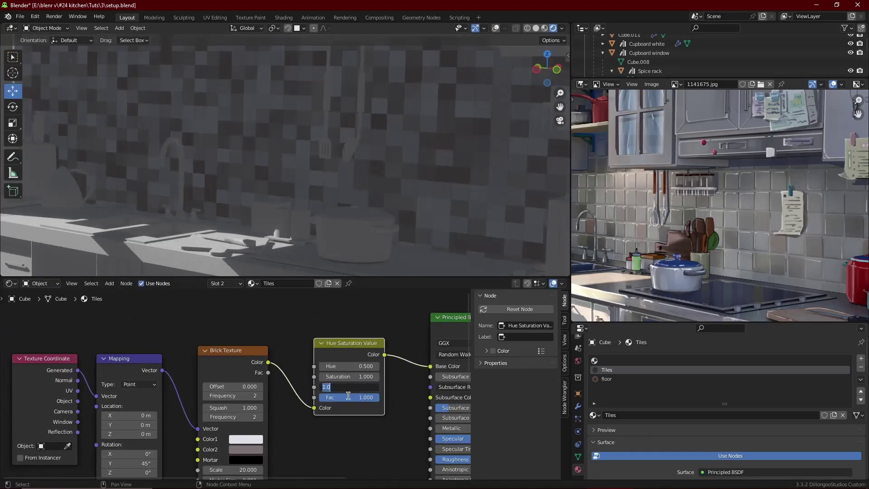
{"action": "type", "text": "2"}
{"action": "key", "text": "Return"}
Save the file and set the Hue Saturation Value node's Saturation to 1.2
{"action": "scroll", "coordinate": [355, 182], "scroll_direction": "down", "scroll_amount": 4}
{"action": "scroll", "coordinate": [355, 183], "scroll_direction": "up", "scroll_amount": 4}
{"action": "scroll", "coordinate": [267, 218], "scroll_direction": "down", "scroll_amount": 4}
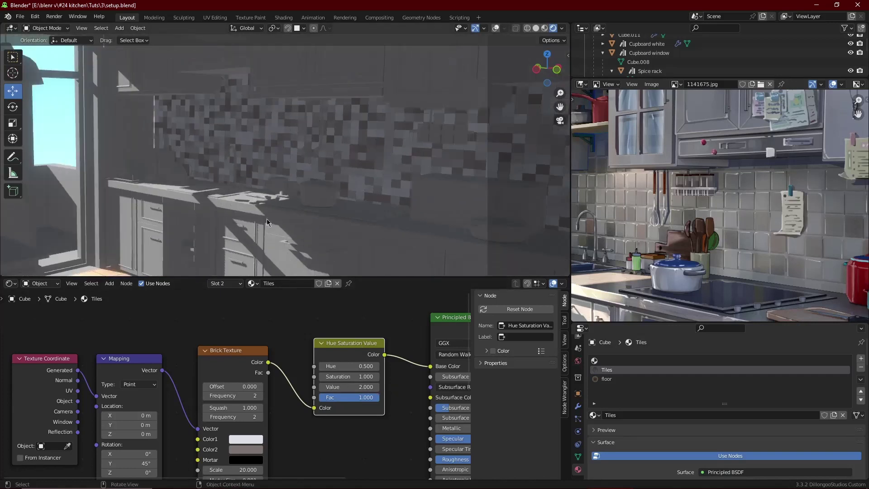
{"action": "middle_click_drag", "start_coordinate": [264, 185], "coordinate": [305, 189], "text": "shift"}
{"action": "key", "text": "ctrl+s"}
{"action": "scroll", "coordinate": [349, 189], "scroll_direction": "up", "scroll_amount": 2}
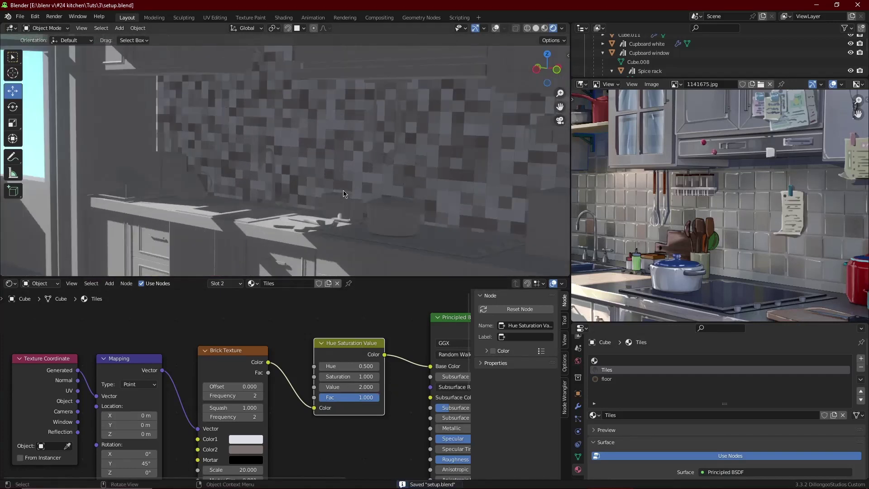
{"action": "scroll", "coordinate": [380, 400], "scroll_direction": "up", "scroll_amount": 1}
{"action": "scroll", "coordinate": [380, 400], "scroll_direction": "up", "scroll_amount": 1}
{"action": "left_click", "coordinate": [406, 374]}
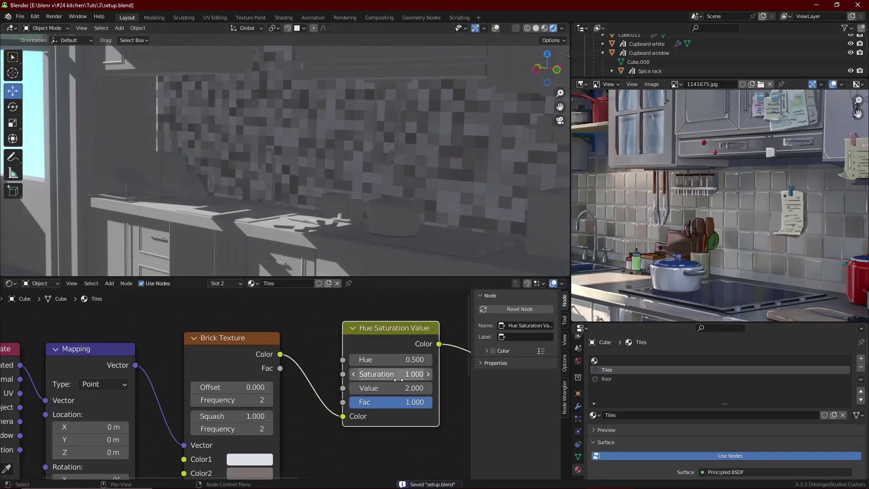
{"action": "type", "text": "1.2"}
{"action": "key", "text": "Return"}
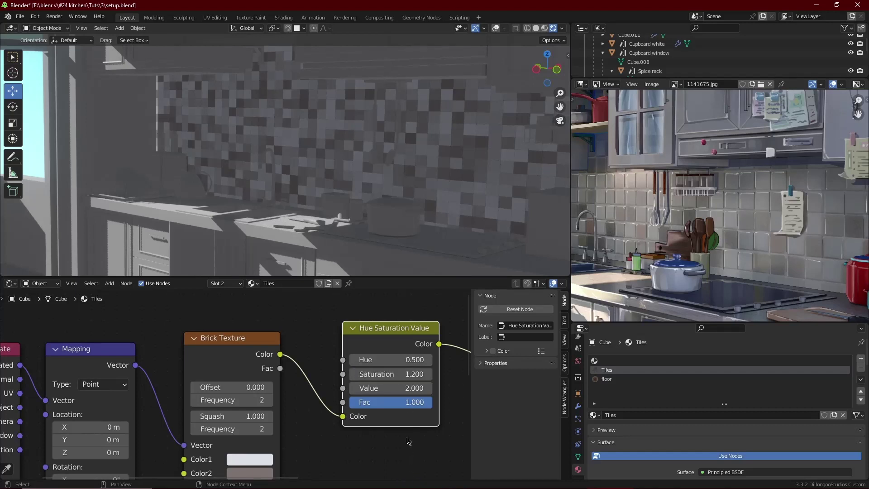
Set the Hue Saturation Value node's Value to 2.3 and the Principled BSDF's Metallic to 0.123 and Roughness to 0.167, and save
{"action": "scroll", "coordinate": [408, 439], "scroll_direction": "down", "scroll_amount": 2}
{"action": "scroll", "coordinate": [334, 187], "scroll_direction": "down", "scroll_amount": 4}
{"action": "middle_click_drag", "start_coordinate": [334, 187], "coordinate": [330, 182], "text": "shift"}
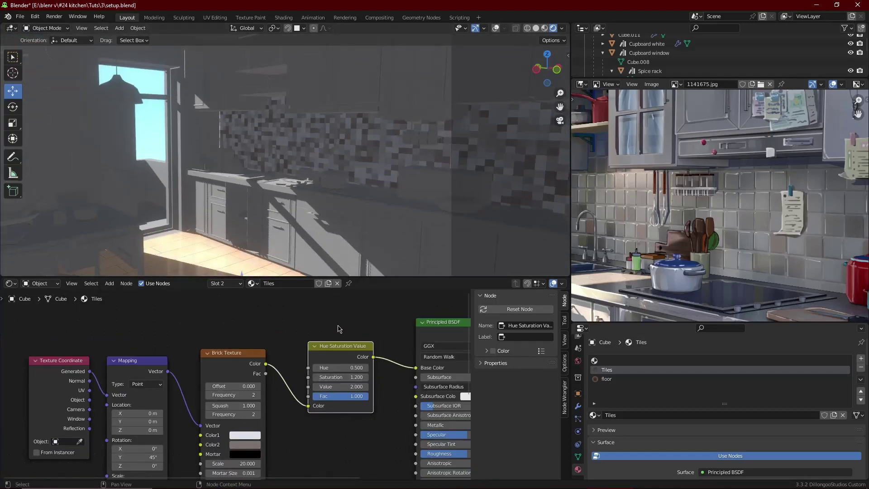
{"action": "scroll", "coordinate": [339, 328], "scroll_direction": "down", "scroll_amount": 4}
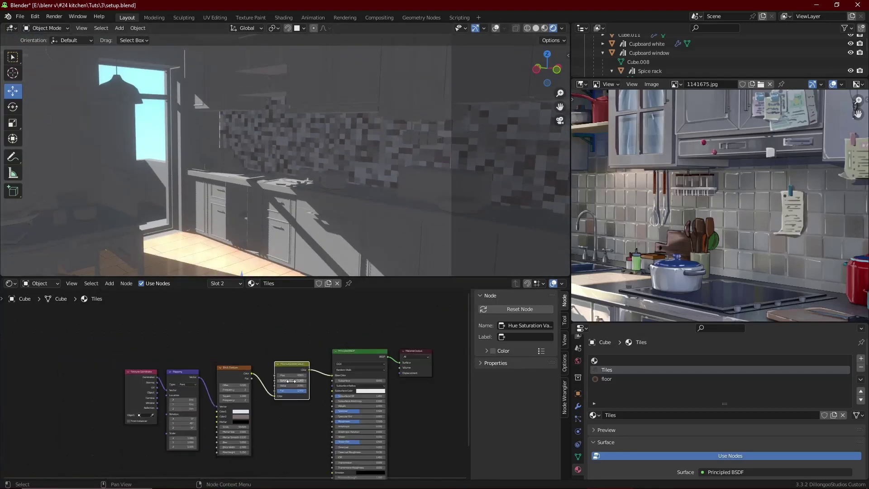
{"action": "scroll", "coordinate": [340, 362], "scroll_direction": "up", "scroll_amount": 3}
{"action": "middle_click_drag", "start_coordinate": [398, 407], "coordinate": [391, 409]}
{"action": "left_click", "coordinate": [423, 444]}
{"action": "key", "text": "BackSpace"}
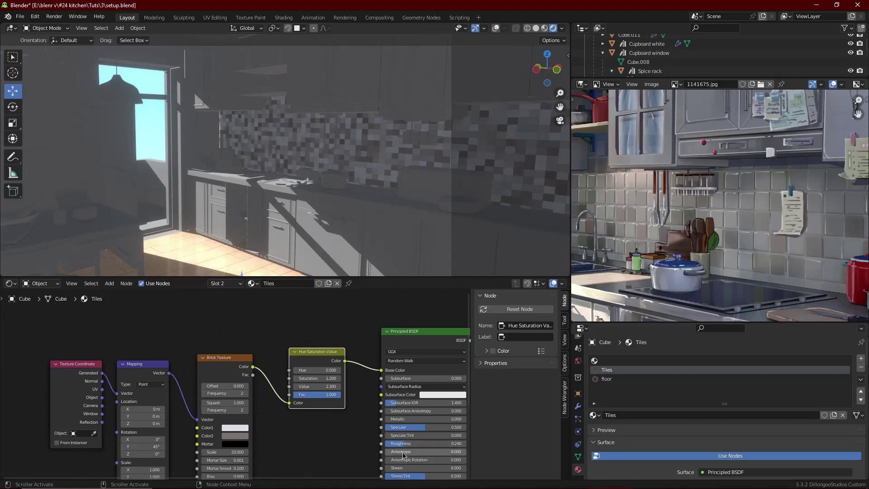
{"action": "left_click_drag", "start_coordinate": [405, 443], "coordinate": [405, 418]}
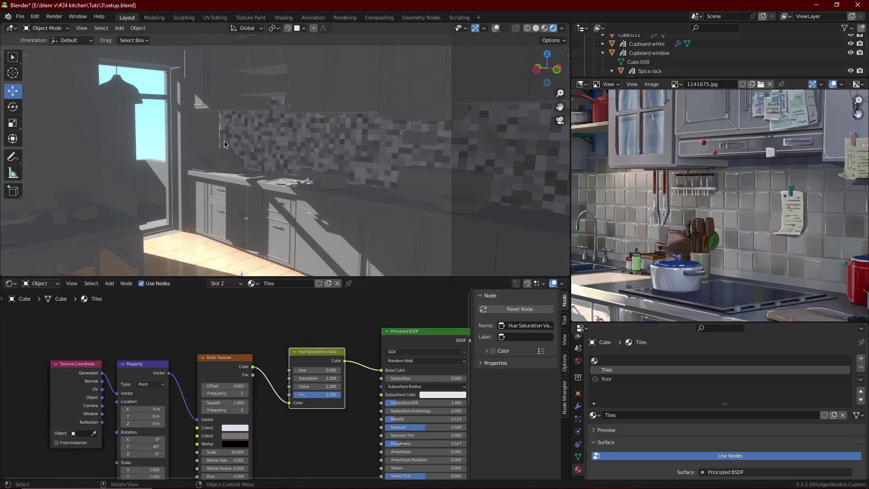
{"action": "scroll", "coordinate": [224, 140], "scroll_direction": "up", "scroll_amount": 5}
{"action": "key", "text": "ctrl+s"}
Move the Texture Coordinate, Mapping and Brick Texture nodes away from the Hue Saturation Value node, and save the file
{"action": "scroll", "coordinate": [301, 406], "scroll_direction": "down", "scroll_amount": 2}
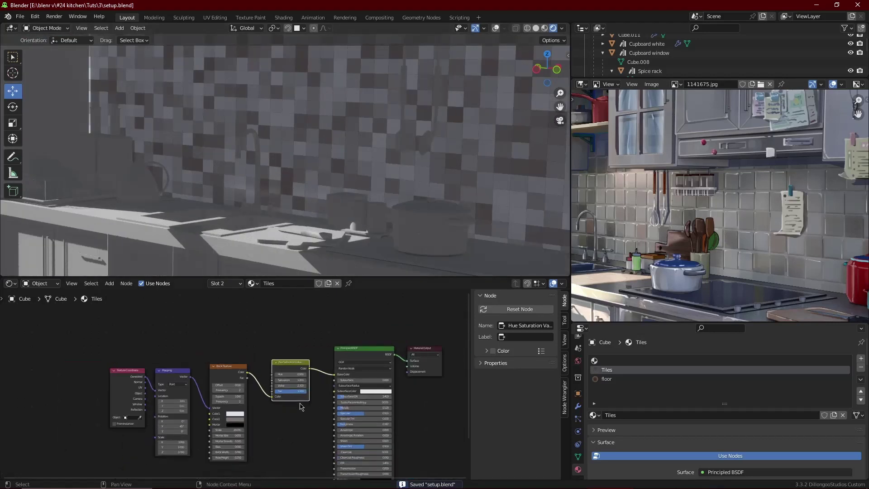
{"action": "left_click_drag", "start_coordinate": [242, 355], "coordinate": [87, 408]}
{"action": "key", "text": "g"}
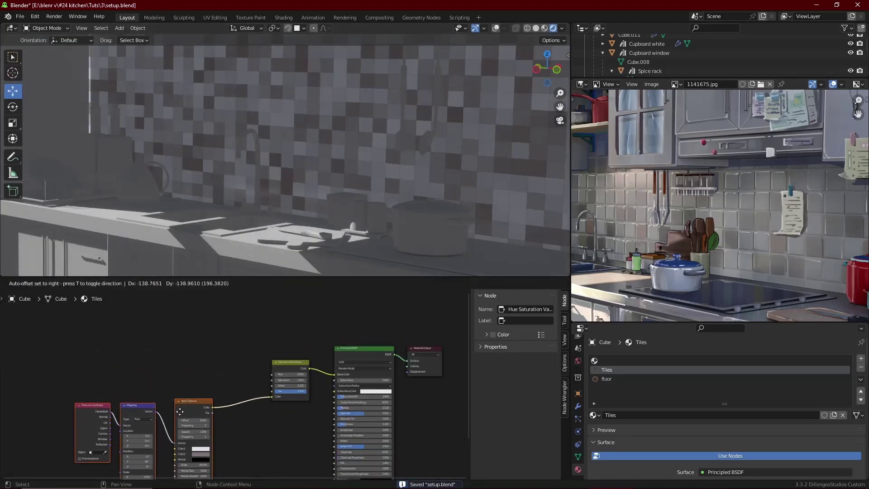
{"action": "left_click", "coordinate": [181, 413]}
{"action": "scroll", "coordinate": [335, 124], "scroll_direction": "down", "scroll_amount": 4}
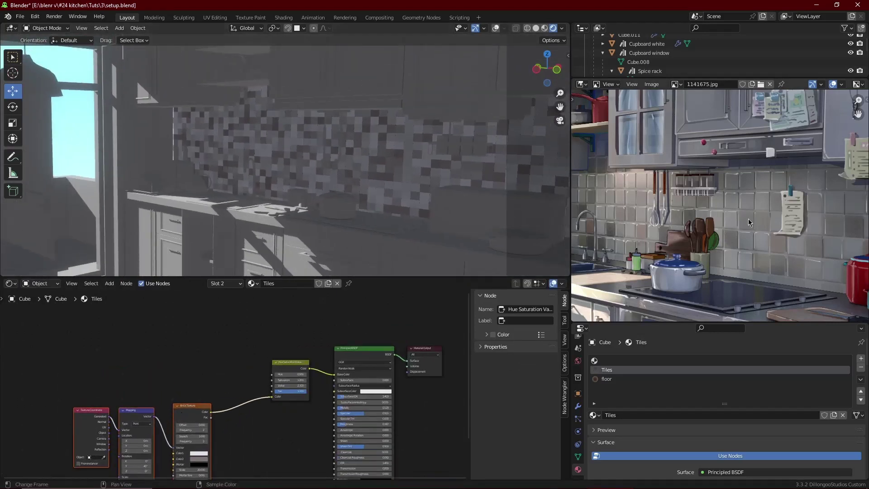
{"action": "key", "text": "ctrl+s"}
Add a Bump node below the Hue Saturation Value node in the Tiles material
{"action": "scroll", "coordinate": [270, 404], "scroll_direction": "down", "scroll_amount": 4}
{"action": "middle_click_drag", "start_coordinate": [270, 403], "coordinate": [286, 358]}
{"action": "scroll", "coordinate": [293, 356], "scroll_direction": "up", "scroll_amount": 3}
{"action": "key", "text": "shift+a"}
{"action": "left_click", "coordinate": [310, 346]}
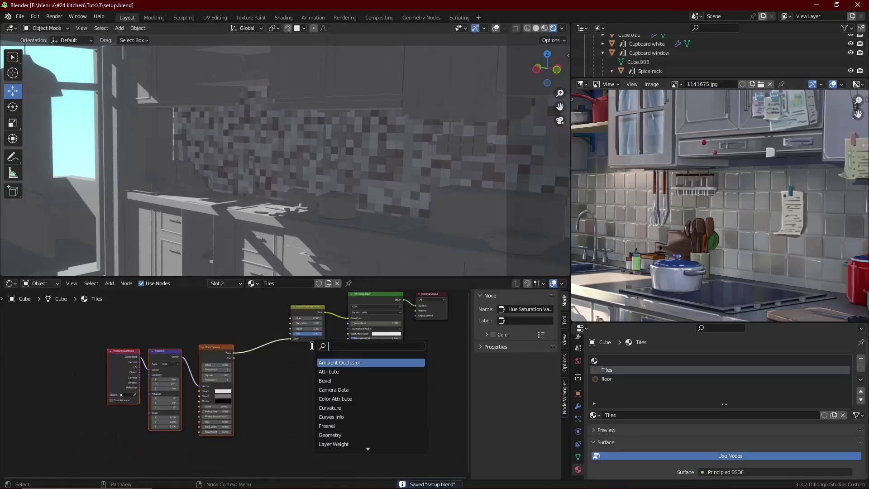
{"action": "type", "text": "bump"}
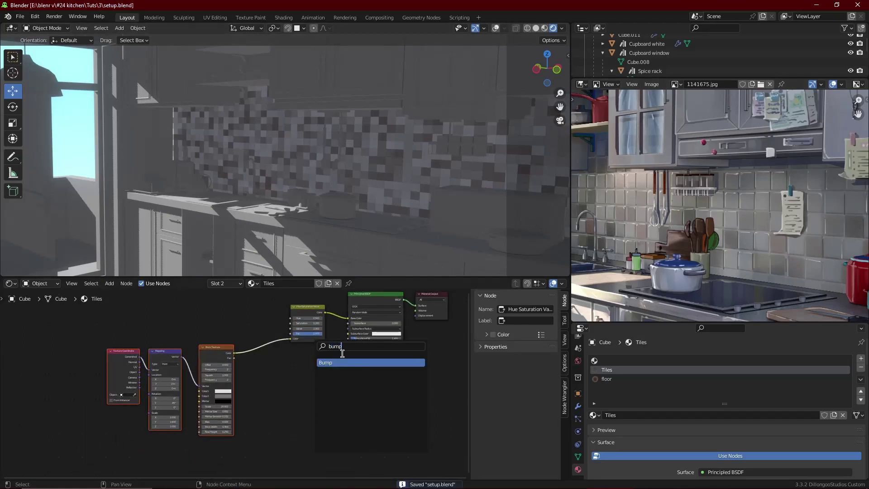
{"action": "key", "text": "Return"}
{"action": "left_click", "coordinate": [294, 401]}
{"action": "scroll", "coordinate": [295, 402], "scroll_direction": "up", "scroll_amount": 2}
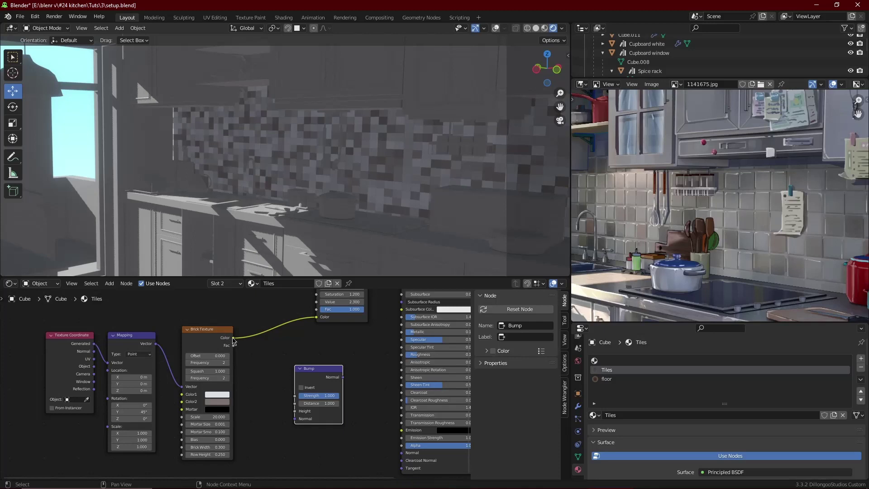
Connect the Brick Texture's Color to the Bump node's Height and the Bump's Normal to the Principled BSDF's Normal
{"action": "left_click_drag", "start_coordinate": [233, 338], "coordinate": [263, 353]}
{"action": "left_click", "coordinate": [263, 353]}
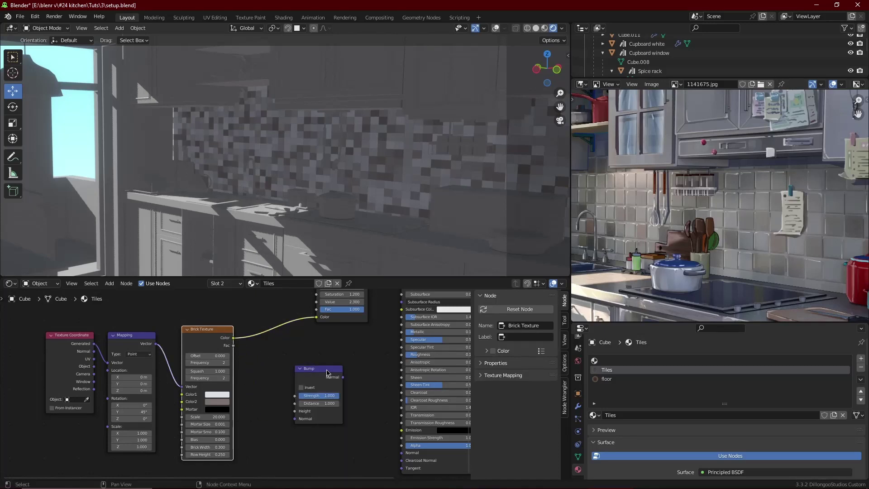
{"action": "left_click_drag", "start_coordinate": [319, 370], "coordinate": [315, 385]}
{"action": "left_click_drag", "start_coordinate": [234, 338], "coordinate": [290, 427]}
{"action": "scroll", "coordinate": [292, 423], "scroll_direction": "down", "scroll_amount": 3}
{"action": "middle_click_drag", "start_coordinate": [331, 394], "coordinate": [296, 375]}
{"action": "scroll", "coordinate": [296, 375], "scroll_direction": "up", "scroll_amount": 5}
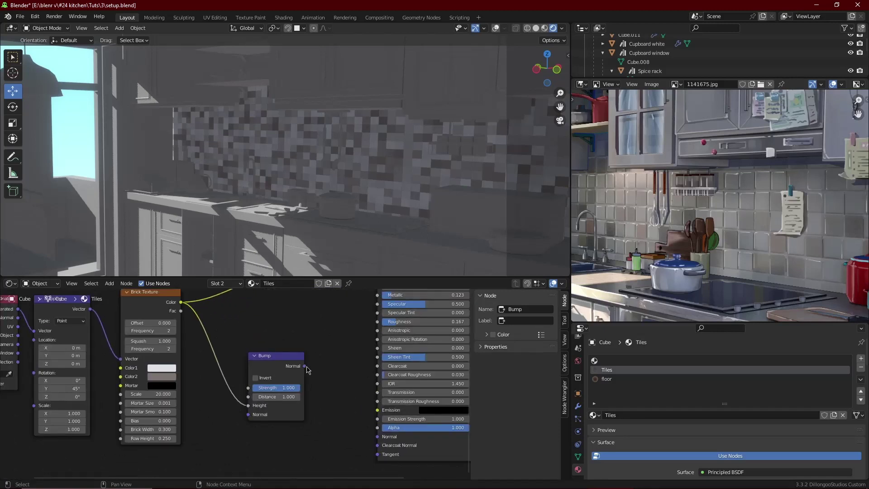
{"action": "left_click_drag", "start_coordinate": [305, 366], "coordinate": [377, 436]}
{"action": "scroll", "coordinate": [254, 129], "scroll_direction": "up", "scroll_amount": 5}
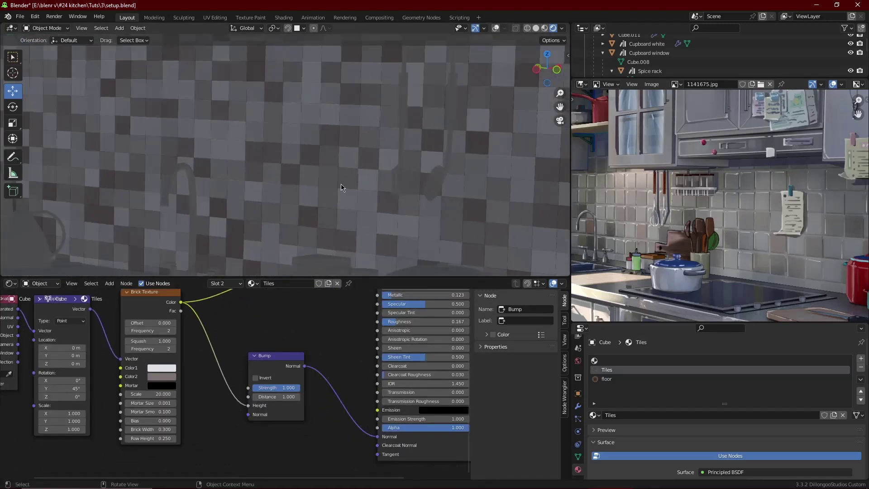
Check the bump effect on the backsplash tiles up close and save the file
{"action": "scroll", "coordinate": [339, 183], "scroll_direction": "up", "scroll_amount": 2}
{"action": "scroll", "coordinate": [338, 183], "scroll_direction": "up", "scroll_amount": 2}
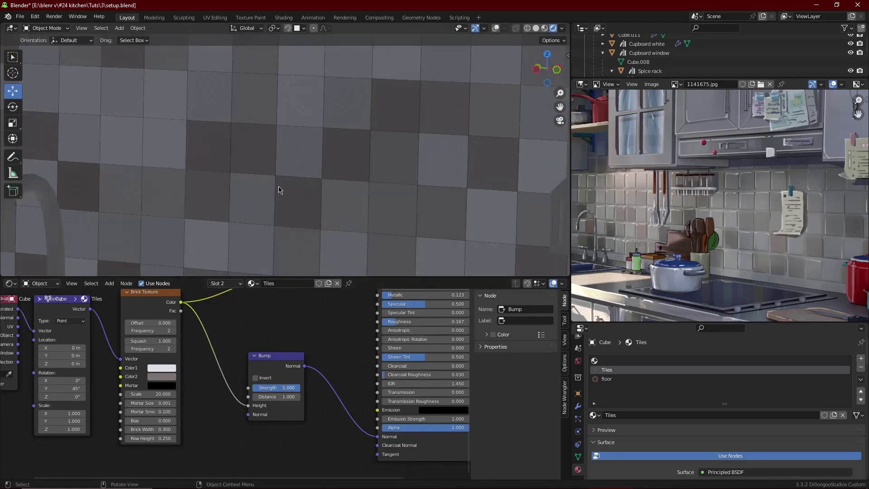
{"action": "scroll", "coordinate": [279, 190], "scroll_direction": "down", "scroll_amount": 6}
{"action": "key", "text": "ctrl+s"}
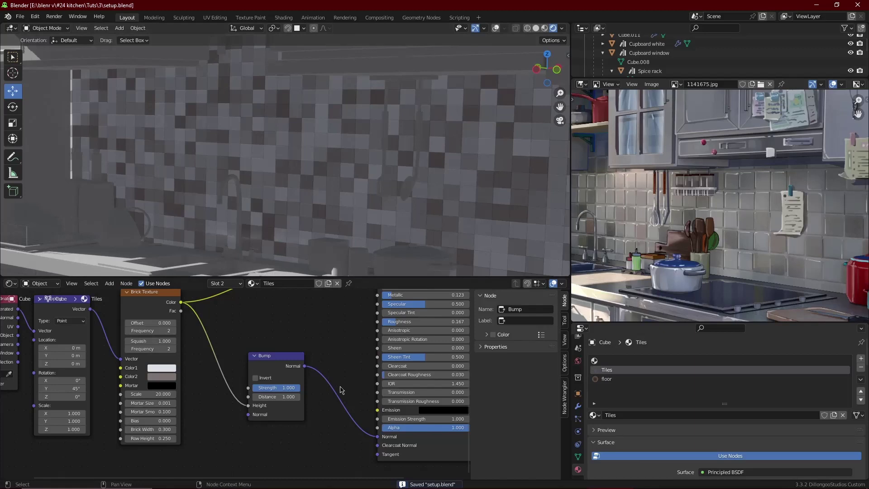
Add a point light to the scene and look at the room through the camera
{"action": "key", "text": "shift+a"}
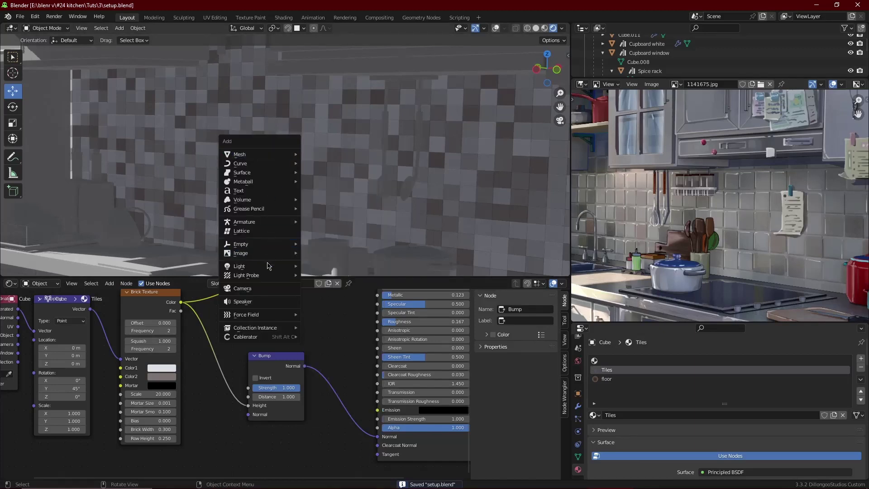
{"action": "left_click", "coordinate": [316, 266]}
{"action": "key", "text": "KP_0"}
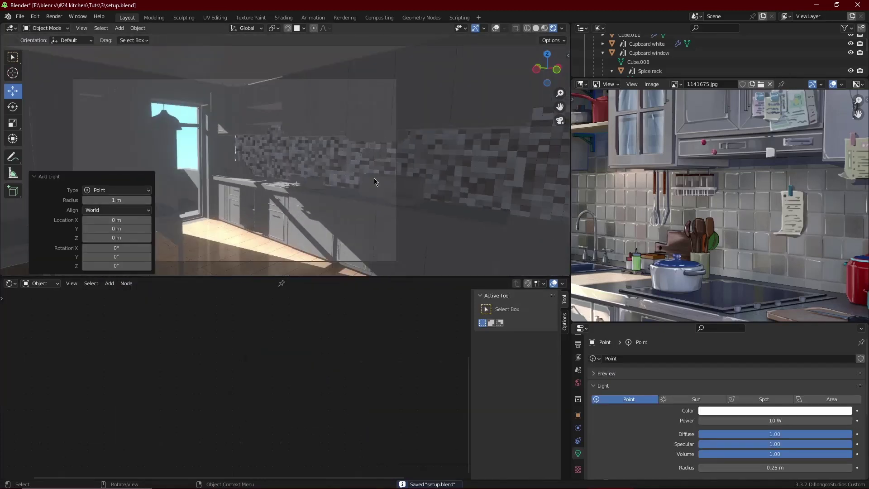
{"action": "scroll", "coordinate": [289, 232], "scroll_direction": "down", "scroll_amount": 4}
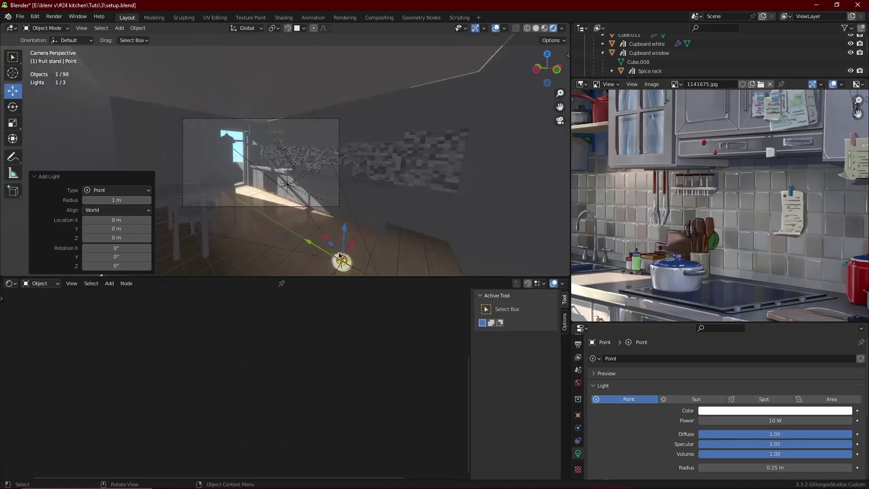
Move the point light in front of the backsplash tiles, shifting it about 2.8 m along Y and 2.05 m along X
{"action": "key", "text": "g"}
{"action": "left_click", "coordinate": [268, 158]}
{"action": "scroll", "coordinate": [290, 172], "scroll_direction": "up", "scroll_amount": 4}
{"action": "key", "text": "g"}
{"action": "key", "text": "x"}
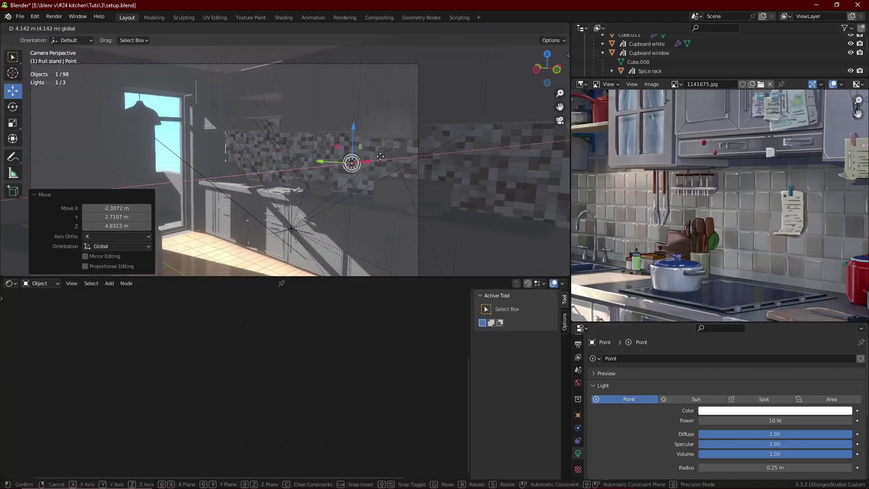
{"action": "left_click_drag", "start_coordinate": [380, 156], "coordinate": [293, 176]}
{"action": "scroll", "coordinate": [317, 177], "scroll_direction": "up", "scroll_amount": 5}
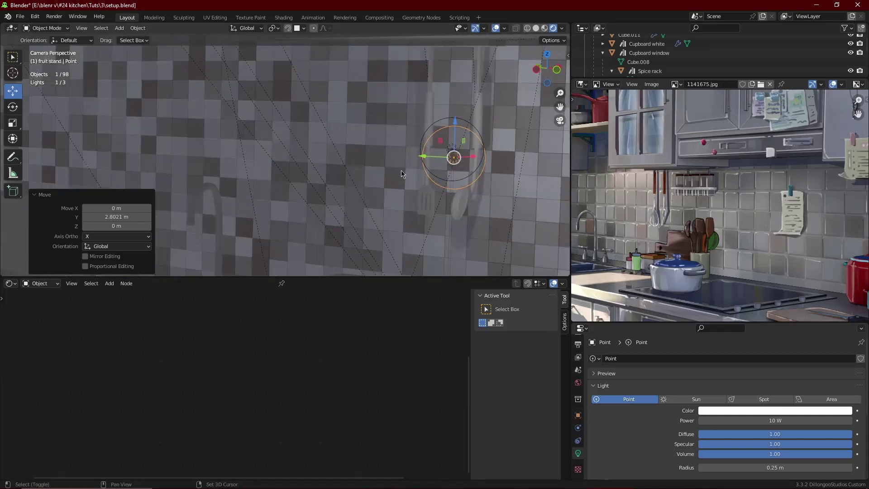
{"action": "middle_click_drag", "start_coordinate": [401, 174], "coordinate": [354, 175], "text": "shift"}
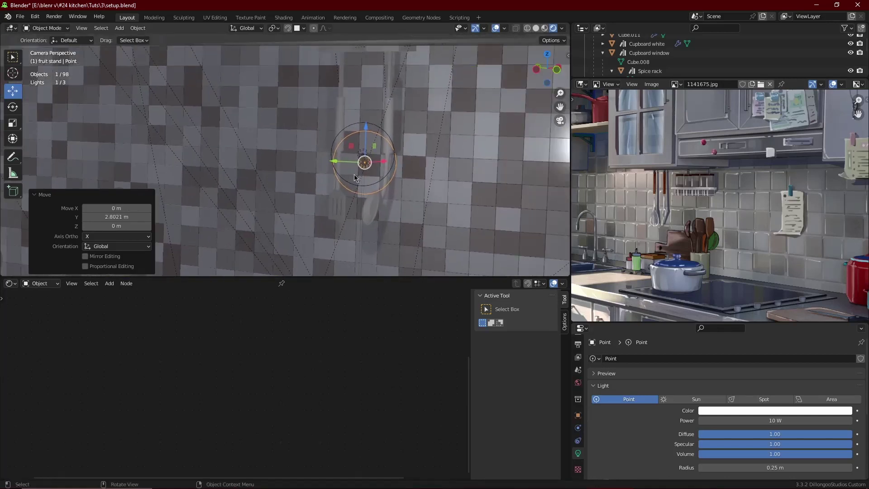
{"action": "scroll", "coordinate": [358, 176], "scroll_direction": "down", "scroll_amount": 1}
{"action": "left_click_drag", "start_coordinate": [319, 162], "coordinate": [303, 141]}
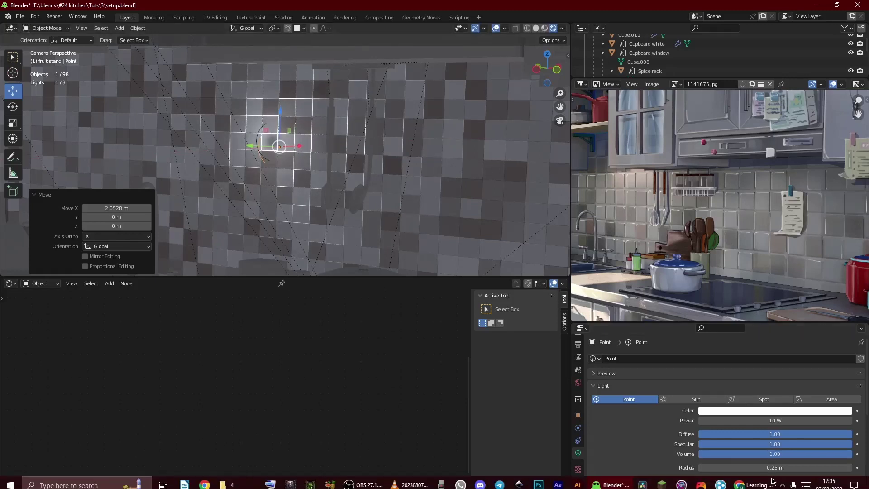
Reduce the point light's radius to 0 m and fine-tune its position along the Y axis beside the tiles
{"action": "left_click_drag", "start_coordinate": [782, 467], "coordinate": [743, 468]}
{"action": "scroll", "coordinate": [392, 155], "scroll_direction": "down", "scroll_amount": 3}
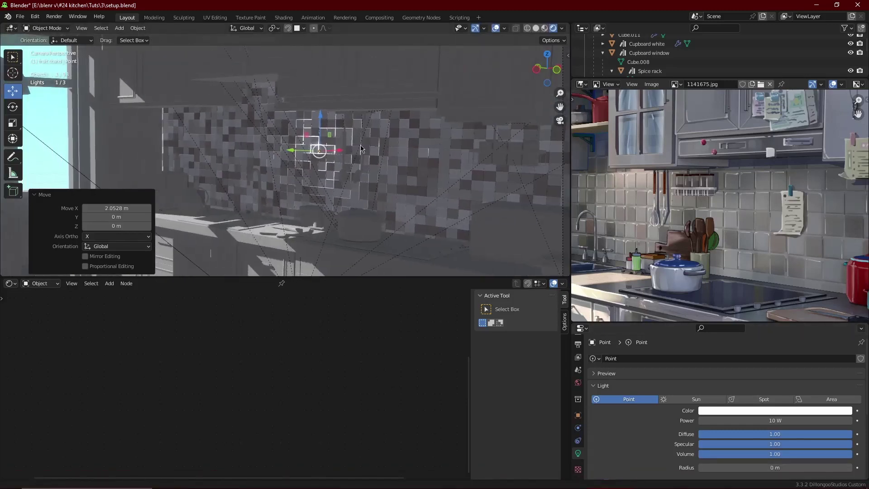
{"action": "scroll", "coordinate": [404, 172], "scroll_direction": "up", "scroll_amount": 3}
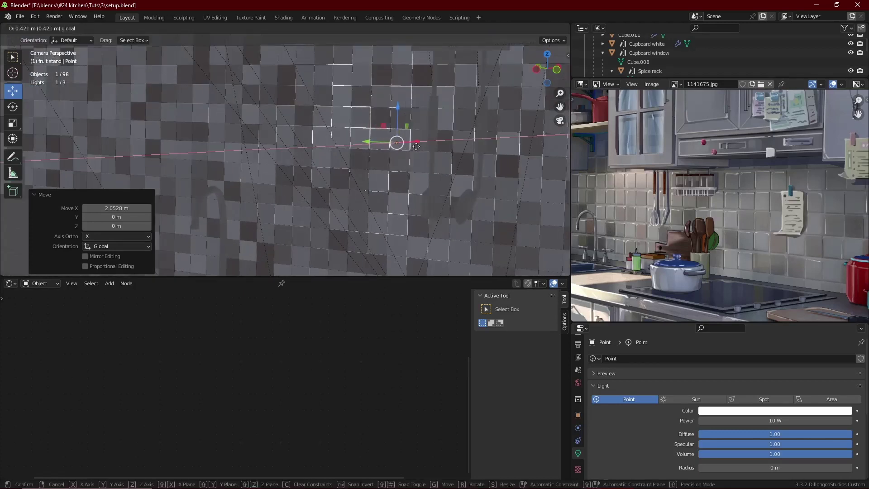
{"action": "left_click_drag", "start_coordinate": [354, 144], "coordinate": [385, 145]}
{"action": "scroll", "coordinate": [386, 156], "scroll_direction": "down", "scroll_amount": 5}
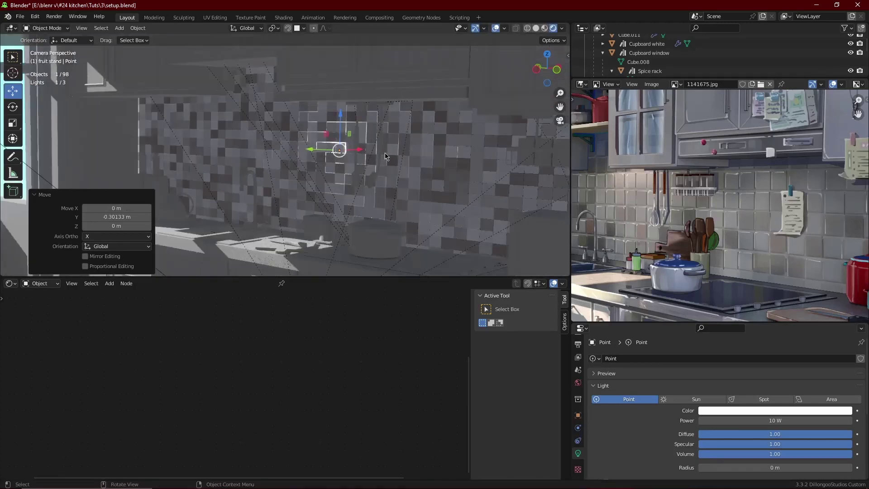
{"action": "scroll", "coordinate": [356, 160], "scroll_direction": "up", "scroll_amount": 2}
{"action": "key", "text": "g"}
{"action": "key", "text": "y"}
{"action": "left_click", "coordinate": [367, 144]}
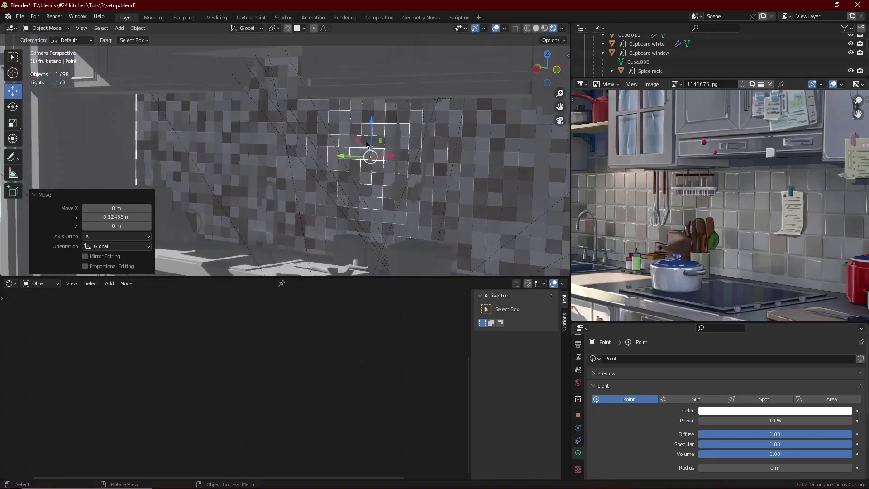
Hide the viewport overlays, set the point light's power to 5 W and save the file
{"action": "left_click", "coordinate": [496, 29]}
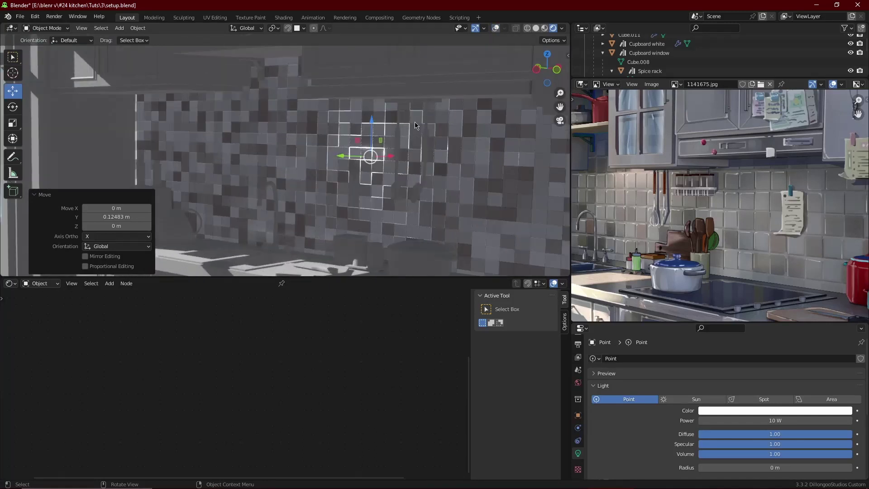
{"action": "left_click", "coordinate": [761, 419]}
{"action": "type", "text": "3"}
{"action": "key", "text": "Return"}
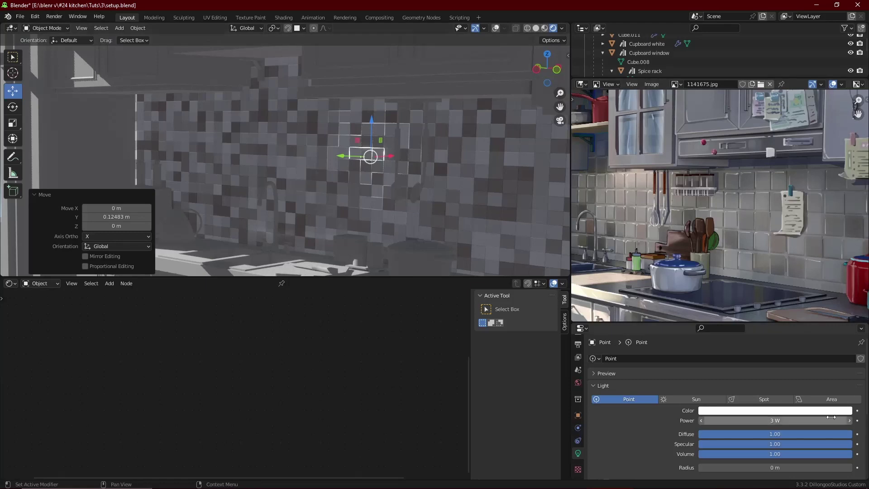
{"action": "left_click", "coordinate": [788, 421]}
{"action": "type", "text": "5"}
{"action": "key", "text": "Return"}
{"action": "scroll", "coordinate": [382, 192], "scroll_direction": "down", "scroll_amount": 3}
{"action": "scroll", "coordinate": [376, 185], "scroll_direction": "up", "scroll_amount": 2}
{"action": "key", "text": "ctrl+s"}
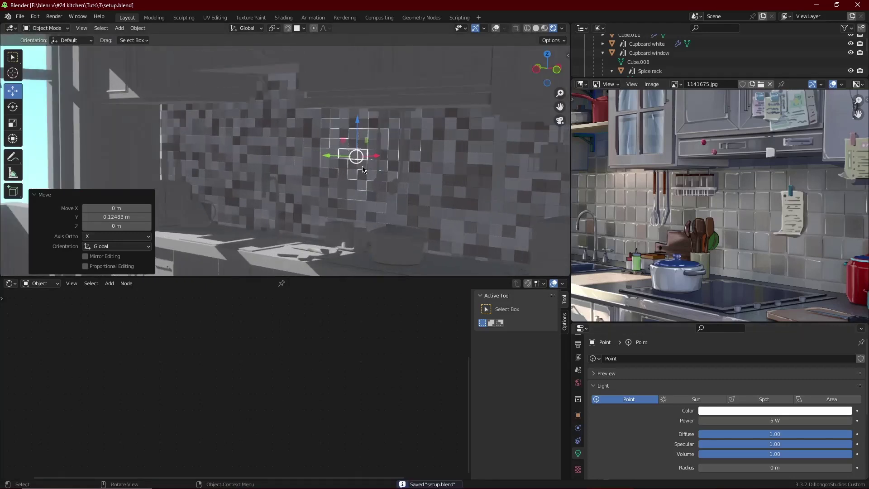
Duplicate the point light and move the copy about -1.09 m along Y in front of the backsplash
{"action": "key", "text": "shift+d"}
{"action": "right_click", "coordinate": [345, 165]}
{"action": "left_click_drag", "start_coordinate": [357, 133], "coordinate": [393, 188]}
{"action": "scroll", "coordinate": [395, 189], "scroll_direction": "down", "scroll_amount": 4}
{"action": "scroll", "coordinate": [721, 206], "scroll_direction": "down", "scroll_amount": 3}
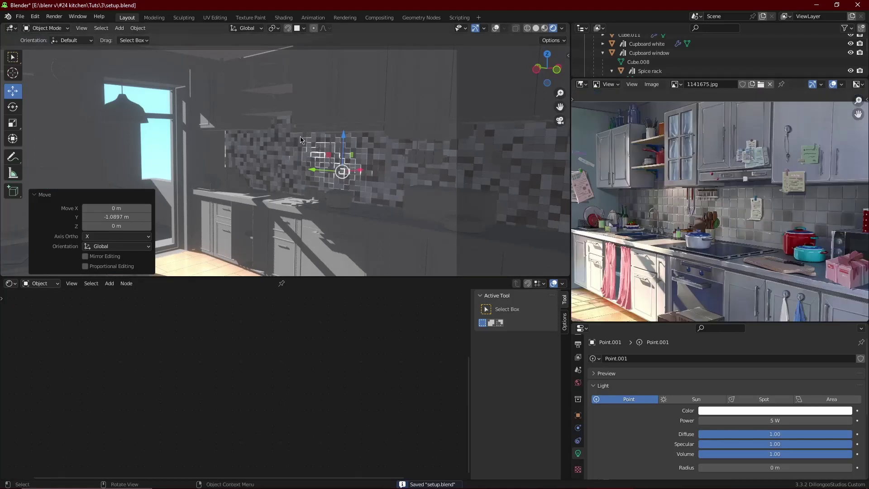
{"action": "scroll", "coordinate": [366, 154], "scroll_direction": "down", "scroll_amount": 5}
{"action": "scroll", "coordinate": [375, 181], "scroll_direction": "up", "scroll_amount": 6}
Set the duplicated point light's power to 2 W
{"action": "left_click", "coordinate": [788, 421]}
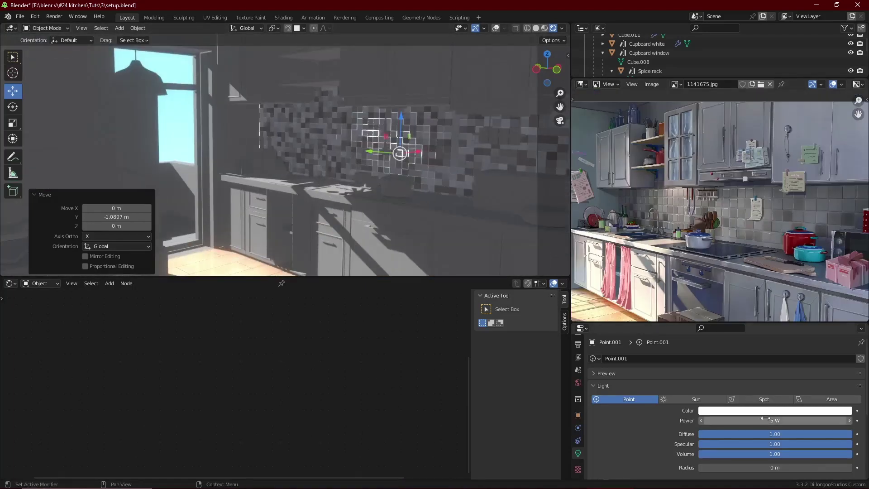
{"action": "type", "text": "2"}
{"action": "key", "text": "Return"}
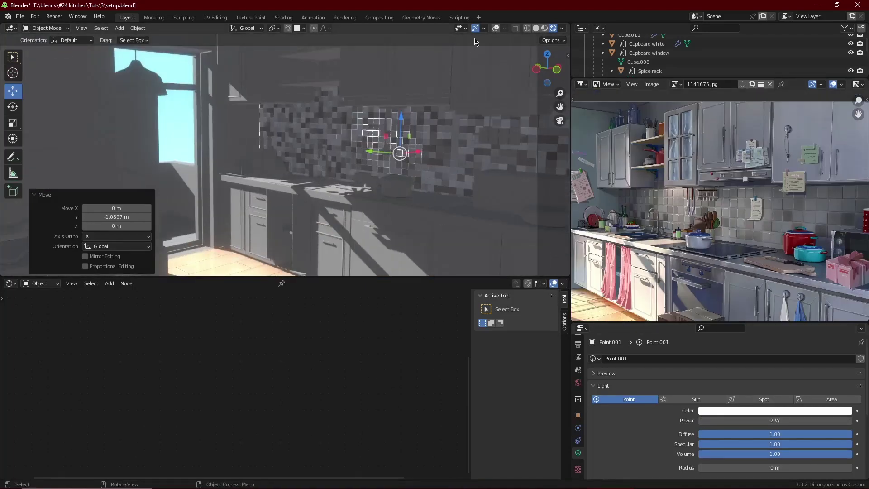
Show the viewport overlays, select the original point light near the tiles and set its power to 2 W
{"action": "left_click", "coordinate": [495, 28]}
{"action": "key", "text": "shift+z"}
{"action": "left_click", "coordinate": [372, 143]}
{"action": "key", "text": "shift+z"}
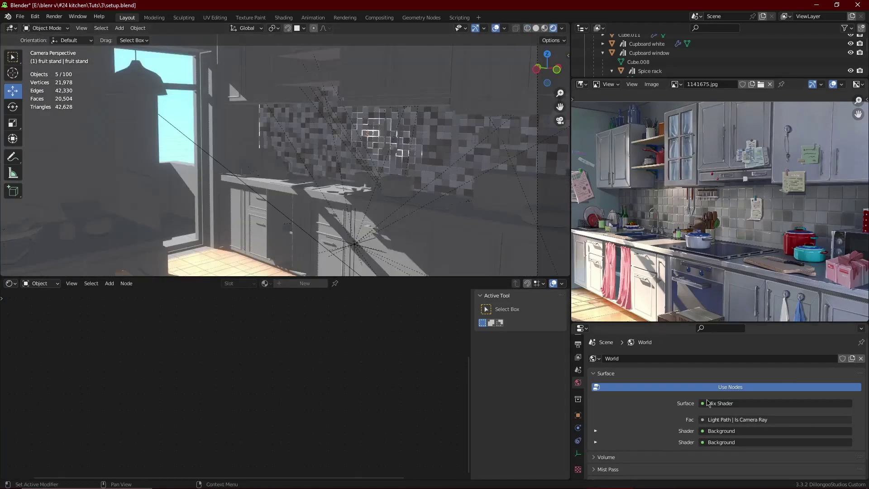
{"action": "key", "text": "shift+z"}
{"action": "key", "text": "shift+z"}
{"action": "key", "text": "shift+z"}
{"action": "left_click", "coordinate": [373, 134]}
{"action": "key", "text": "shift+z"}
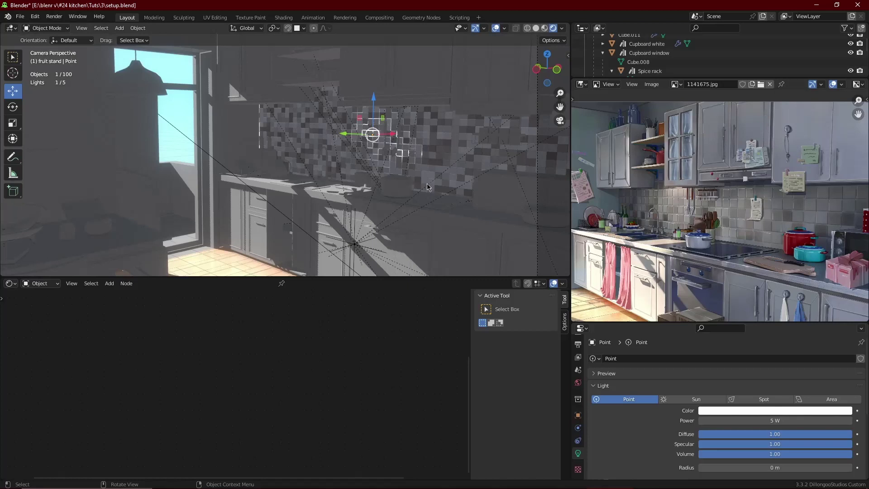
{"action": "left_click", "coordinate": [781, 418]}
{"action": "type", "text": "2"}
{"action": "key", "text": "Return"}
Preview the lit backsplash tiles without the overlays and show the overlays again
{"action": "key", "text": "Home"}
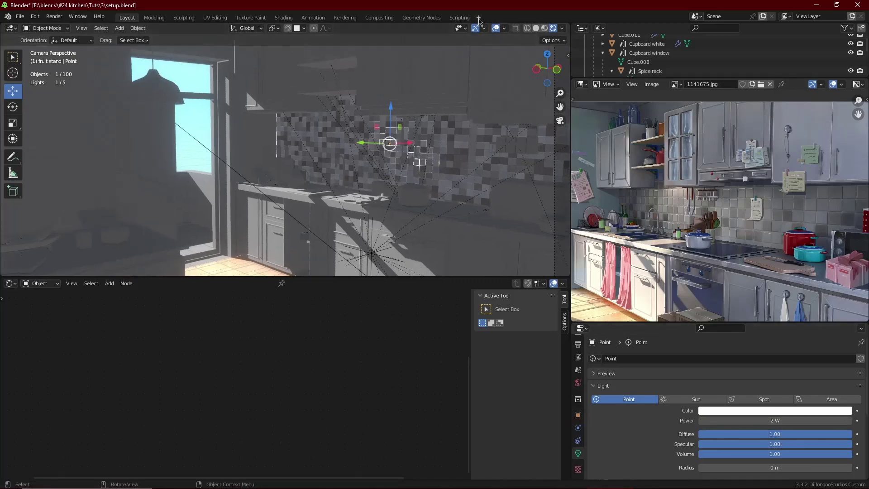
{"action": "left_click", "coordinate": [496, 29]}
{"action": "left_click", "coordinate": [496, 28]}
{"action": "scroll", "coordinate": [408, 111], "scroll_direction": "down", "scroll_amount": 3}
{"action": "middle_click_drag", "start_coordinate": [401, 123], "coordinate": [400, 120], "text": "shift"}
{"action": "scroll", "coordinate": [399, 125], "scroll_direction": "up", "scroll_amount": 3}
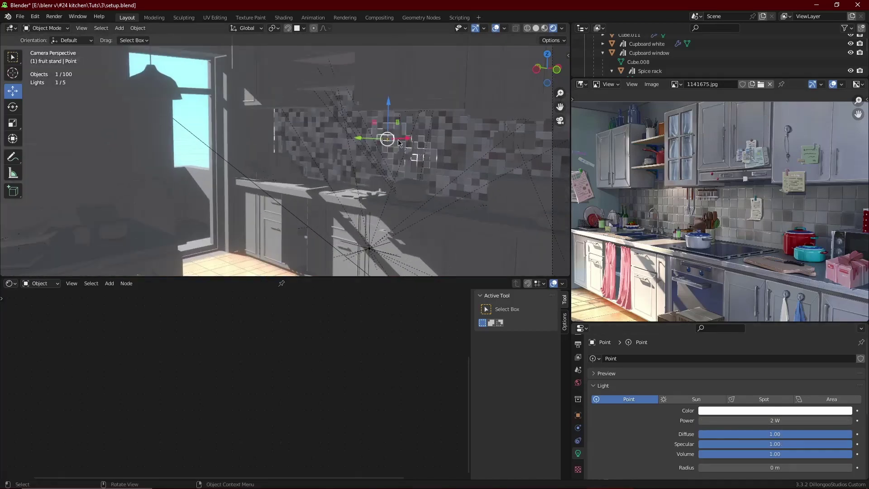
Select the tiled wall object, examine the nodes of its Tiles material and save the file
{"action": "left_click", "coordinate": [462, 161]}
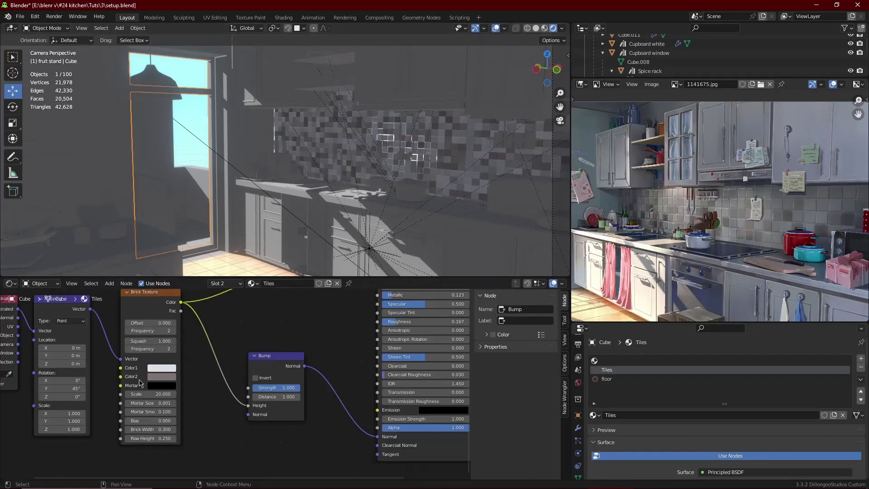
{"action": "scroll", "coordinate": [140, 383], "scroll_direction": "up", "scroll_amount": 2}
{"action": "scroll", "coordinate": [302, 398], "scroll_direction": "down", "scroll_amount": 2}
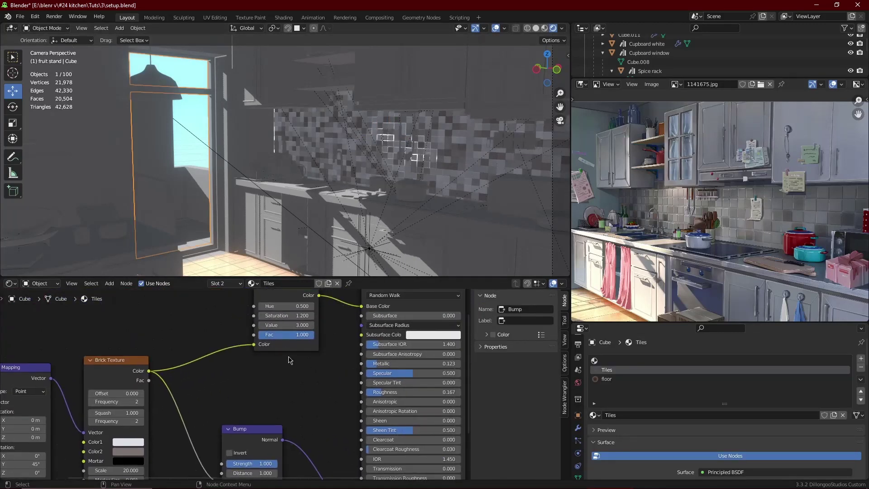
{"action": "key", "text": "ctrl+s"}
{"action": "scroll", "coordinate": [392, 186], "scroll_direction": "down", "scroll_amount": 3}
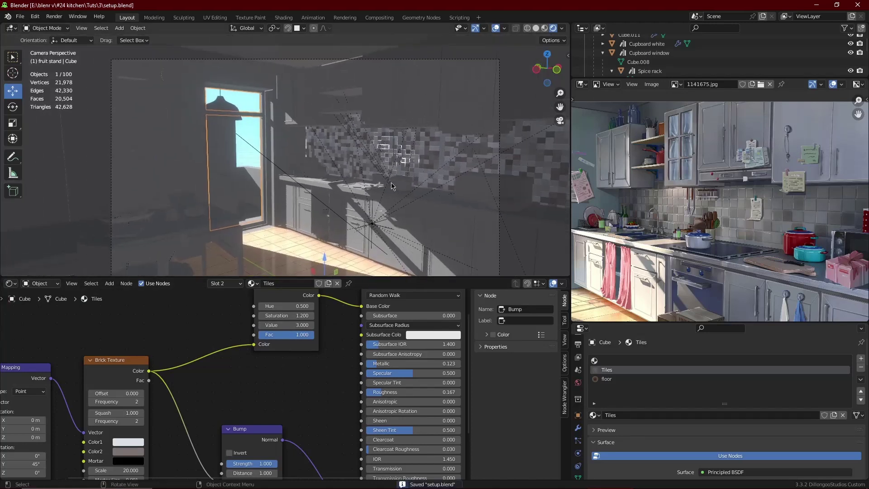
{"action": "middle_click_drag", "start_coordinate": [247, 384], "coordinate": [349, 359]}
{"action": "scroll", "coordinate": [241, 406], "scroll_direction": "up", "scroll_amount": 4}
{"action": "left_click", "coordinate": [225, 440]}
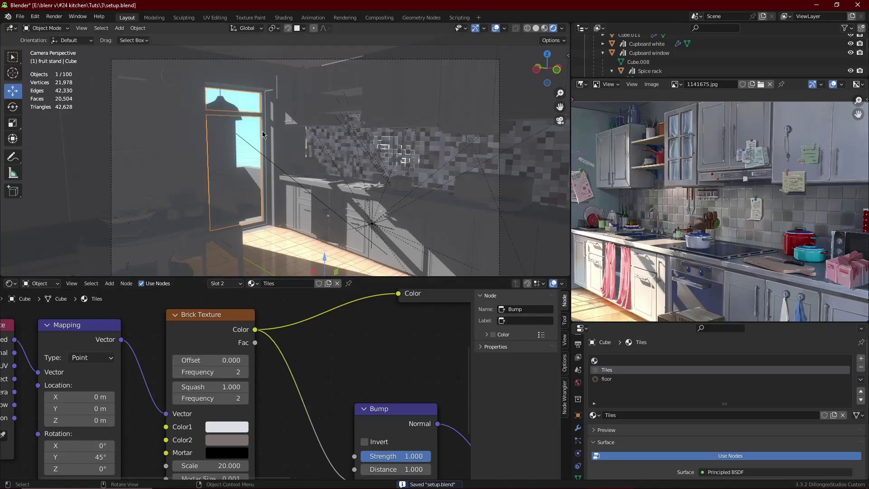
Create a new material named Wall in the wall object's empty first material slot
{"action": "middle_click_drag", "start_coordinate": [262, 134], "coordinate": [299, 132], "text": "shift"}
{"action": "left_click", "coordinate": [631, 361]}
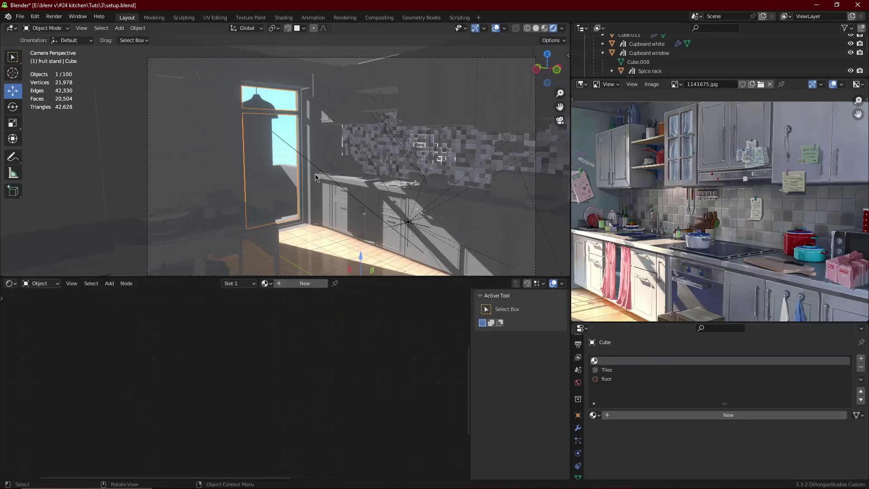
{"action": "left_click", "coordinate": [646, 414]}
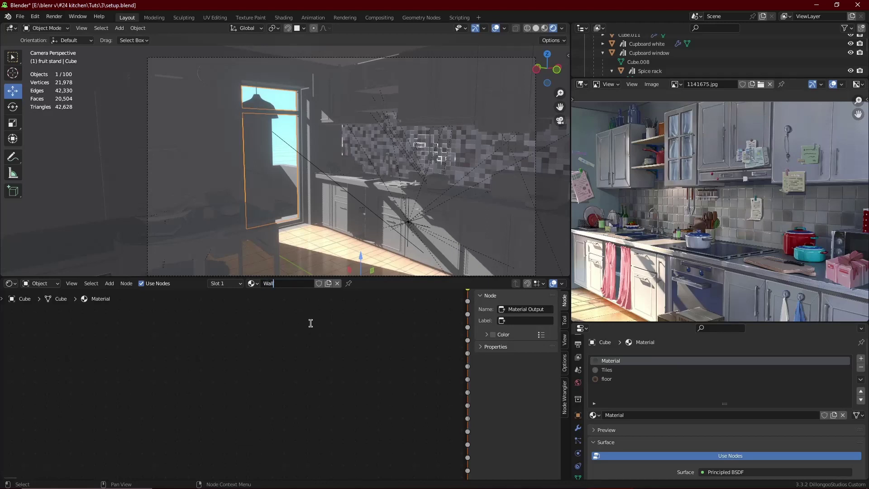
{"action": "key", "text": "Home"}
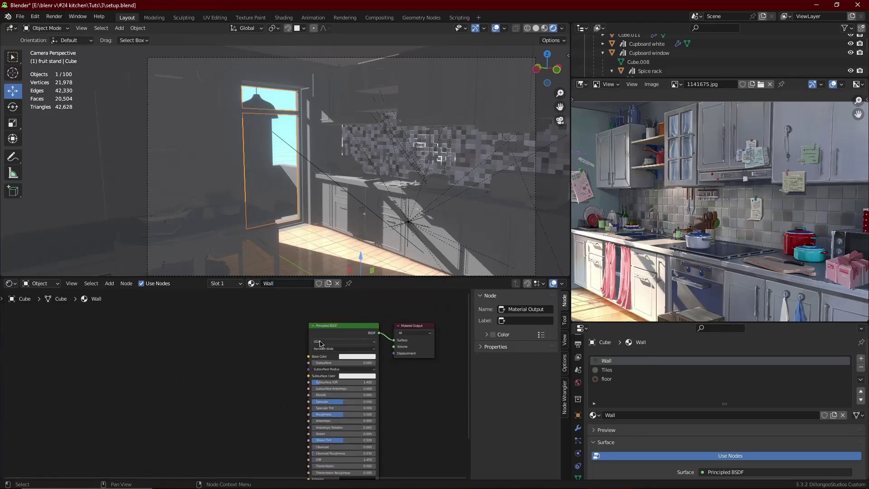
{"action": "key", "text": "shift+a"}
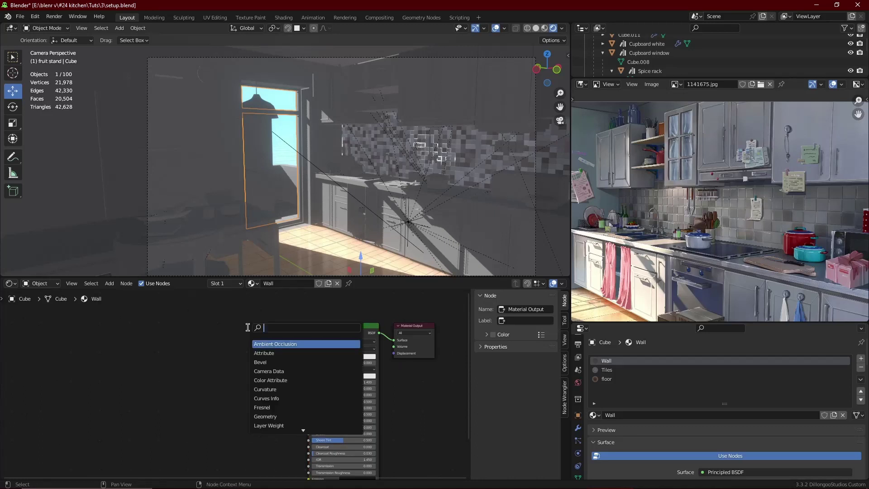
{"action": "type", "text": "i"}
{"action": "left_click", "coordinate": [272, 343]}
{"action": "left_click", "coordinate": [181, 366]}
{"action": "scroll", "coordinate": [240, 409], "scroll_direction": "up", "scroll_amount": 5}
{"action": "left_click", "coordinate": [180, 357]}
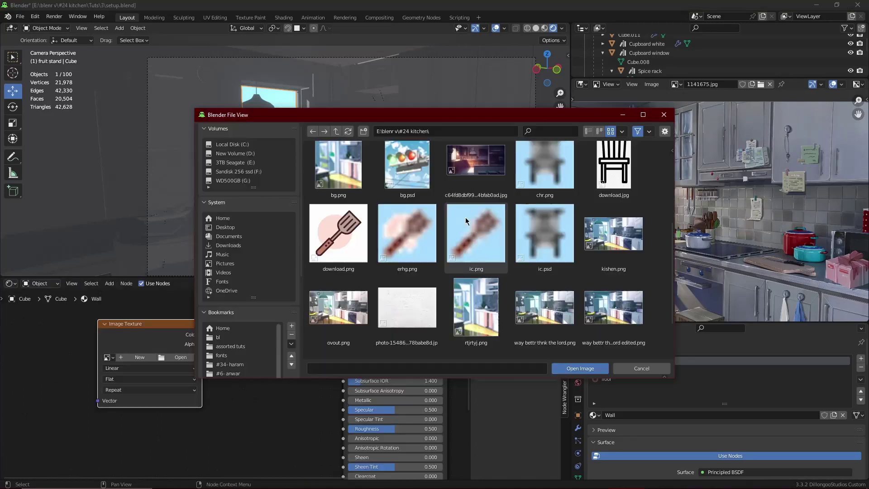
{"action": "left_click", "coordinate": [422, 298]}
{"action": "left_click", "coordinate": [570, 368]}
Reposition the Image Texture node, add Mapping and Texture Coordinate nodes to it, and preview the texture directly on the walls
{"action": "scroll", "coordinate": [240, 394], "scroll_direction": "down", "scroll_amount": 2}
{"action": "middle_click_drag", "start_coordinate": [244, 412], "coordinate": [313, 417]}
{"action": "left_click_drag", "start_coordinate": [248, 353], "coordinate": [235, 359]}
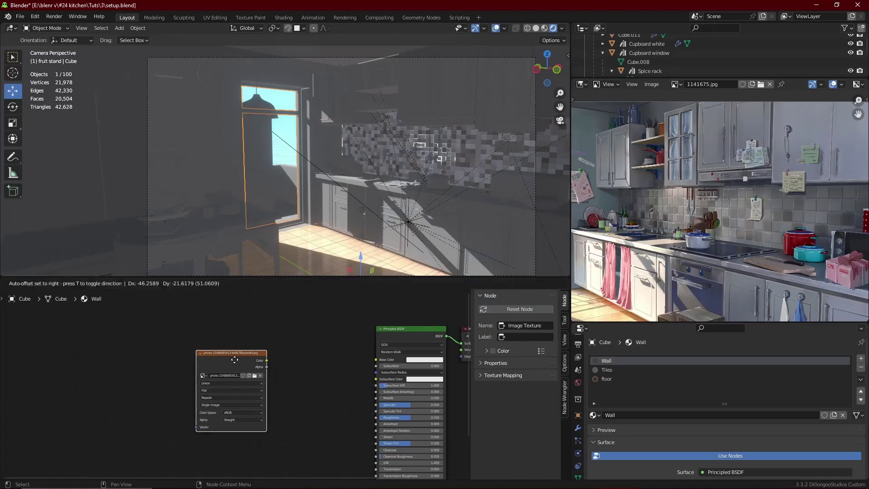
{"action": "key", "text": "ctrl+t"}
{"action": "left_click", "coordinate": [238, 364], "text": "ctrl+shift"}
{"action": "mouse_move", "coordinate": [391, 483]}
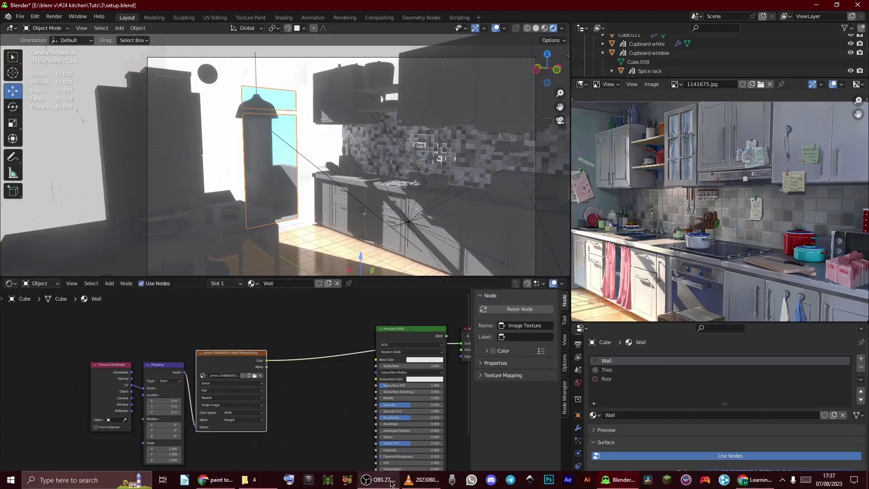
{"action": "scroll", "coordinate": [290, 165], "scroll_direction": "up", "scroll_amount": 8}
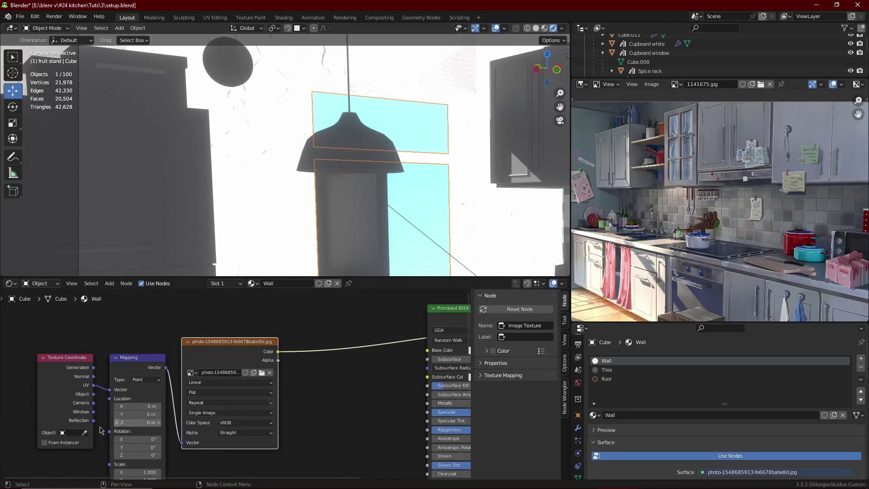
Set the image texture's Mapping scale to 2 on the X, Y and Z axes
{"action": "scroll", "coordinate": [159, 431], "scroll_direction": "up", "scroll_amount": 2}
{"action": "left_click_drag", "start_coordinate": [185, 445], "coordinate": [186, 465]}
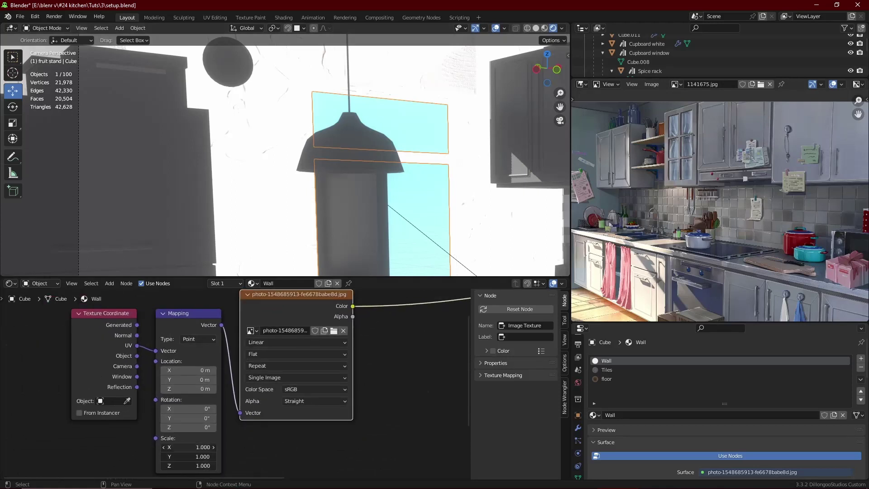
{"action": "type", "text": "2"}
{"action": "key", "text": "Return"}
{"action": "scroll", "coordinate": [326, 160], "scroll_direction": "down", "scroll_amount": 4}
{"action": "scroll", "coordinate": [294, 330], "scroll_direction": "down", "scroll_amount": 3}
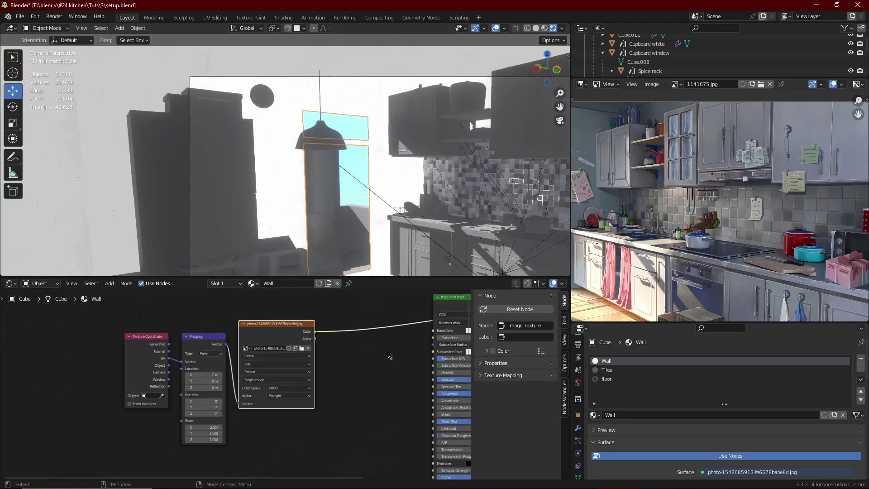
Move the image texture nodes farther from the shader and insert a Mix color node on the Image Texture's output link
{"action": "left_click_drag", "start_coordinate": [293, 327], "coordinate": [106, 406]}
{"action": "key", "text": "g"}
{"action": "left_click", "coordinate": [42, 431]}
{"action": "key", "text": "shift+a"}
{"action": "type", "text": "s"}
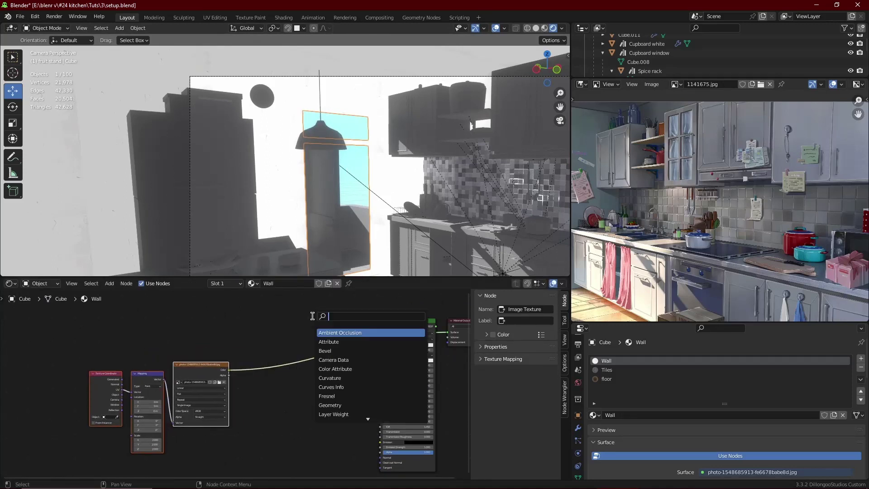
{"action": "type", "text": "mi"}
{"action": "left_click", "coordinate": [339, 332]}
{"action": "left_click", "coordinate": [277, 356]}
Set the Mix node's blend mode to Color and brighten its Color2 to white
{"action": "scroll", "coordinate": [280, 361], "scroll_direction": "up", "scroll_amount": 10}
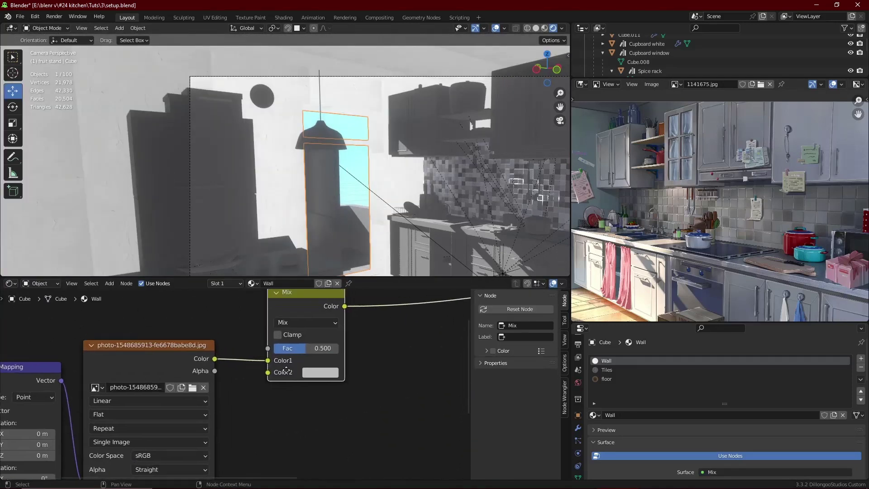
{"action": "middle_click_drag", "start_coordinate": [285, 368], "coordinate": [260, 412]}
{"action": "left_click", "coordinate": [277, 366]}
{"action": "left_click", "coordinate": [287, 142]}
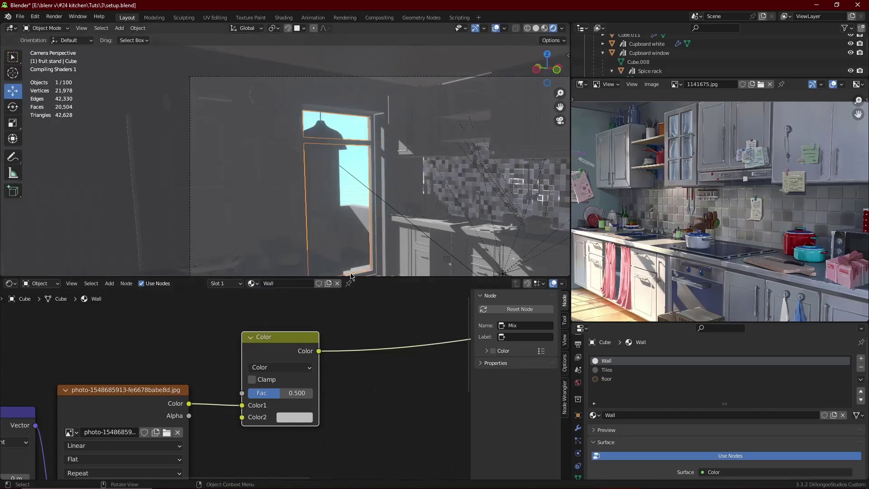
{"action": "scroll", "coordinate": [327, 428], "scroll_direction": "up", "scroll_amount": 2}
{"action": "left_click", "coordinate": [326, 432]}
{"action": "left_click_drag", "start_coordinate": [436, 229], "coordinate": [435, 202]}
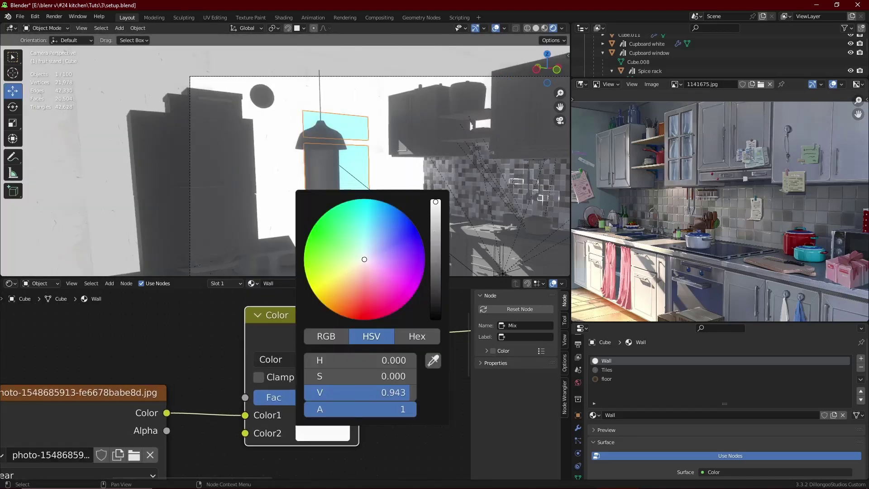
Examine the wall in the reference image, reposition the image texture nodes to make room before the Color mix node, and save the file
{"action": "scroll", "coordinate": [730, 215], "scroll_direction": "down", "scroll_amount": 2}
{"action": "middle_click_drag", "start_coordinate": [729, 214], "coordinate": [774, 216]}
{"action": "scroll", "coordinate": [684, 201], "scroll_direction": "up", "scroll_amount": 3}
{"action": "scroll", "coordinate": [697, 190], "scroll_direction": "down", "scroll_amount": 3}
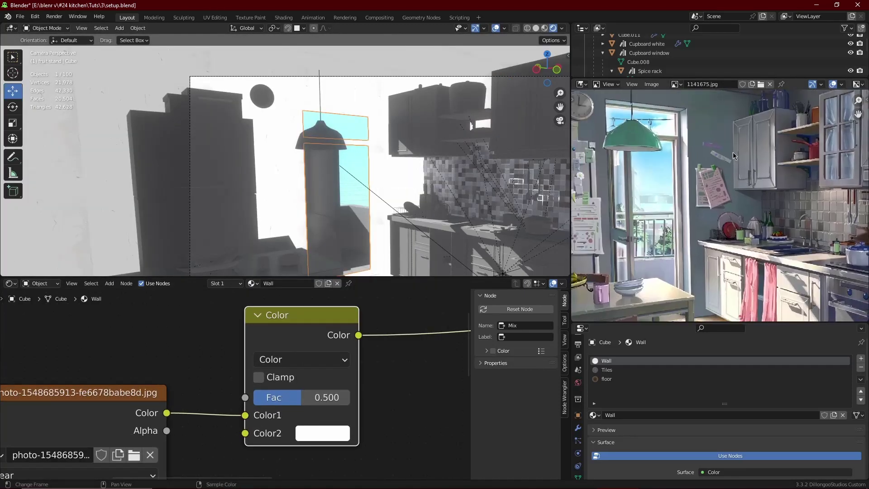
{"action": "scroll", "coordinate": [200, 431], "scroll_direction": "down", "scroll_amount": 9}
{"action": "left_click_drag", "start_coordinate": [184, 369], "coordinate": [19, 439]}
{"action": "left_click_drag", "start_coordinate": [117, 399], "coordinate": [50, 342]}
{"action": "key", "text": "ctrl+s"}
{"action": "key", "text": "shift+a"}
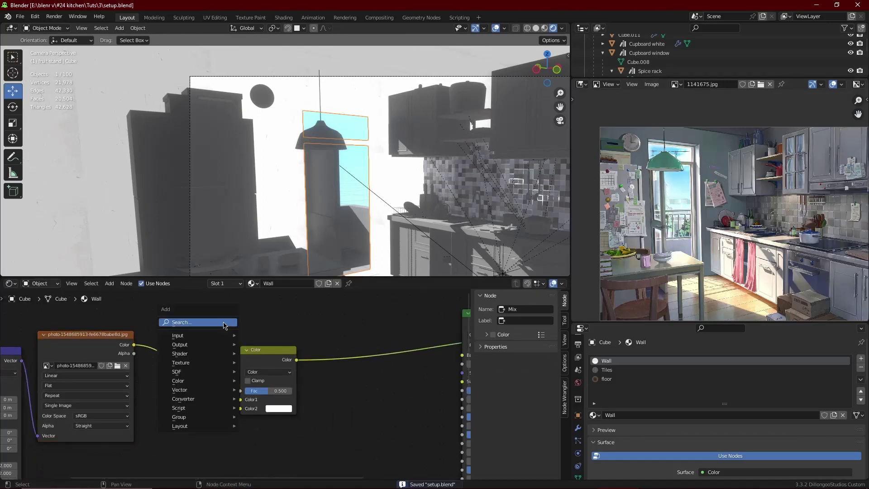
{"action": "left_click", "coordinate": [223, 322]}
{"action": "left_click", "coordinate": [154, 362]}
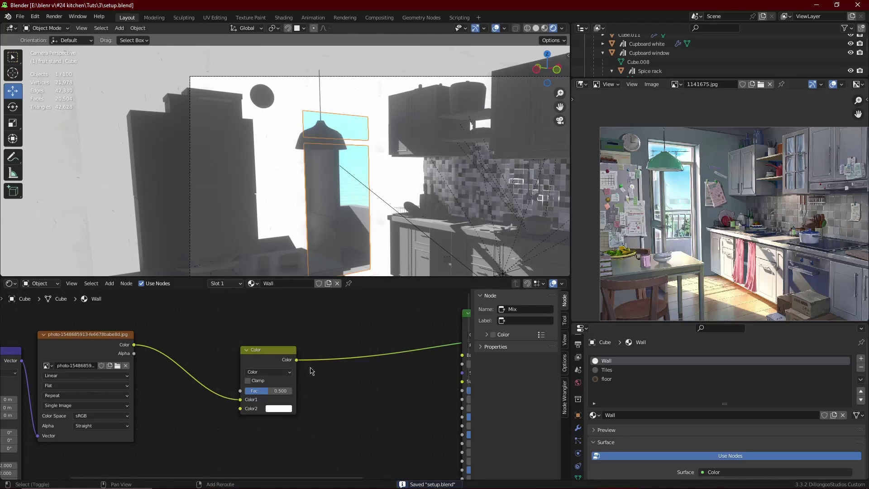
Add a Gradient Texture node below the Image Texture and connect its Color output to Color2 of the Color mix node
{"action": "key", "text": "shift+a"}
{"action": "left_click", "coordinate": [315, 371]}
{"action": "type", "text": "gr"}
{"action": "left_click", "coordinate": [338, 399]}
{"action": "left_click", "coordinate": [170, 467]}
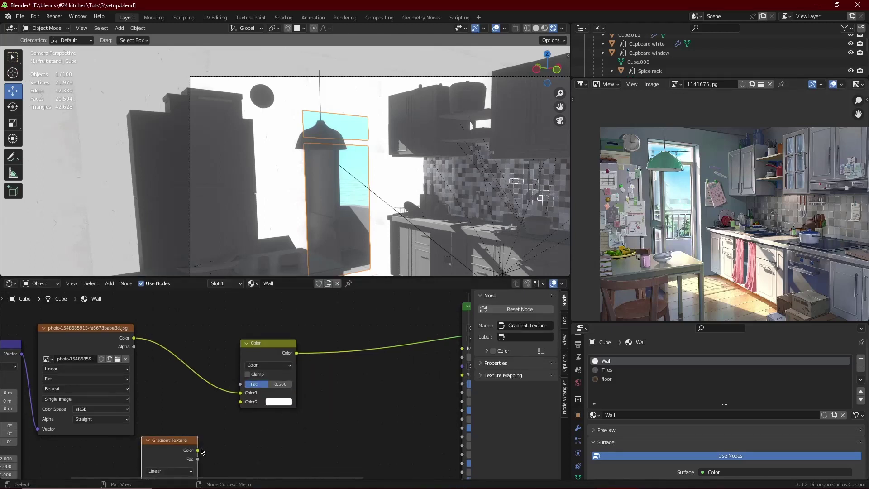
{"action": "left_click_drag", "start_coordinate": [201, 448], "coordinate": [240, 402]}
{"action": "scroll", "coordinate": [240, 402], "scroll_direction": "down", "scroll_amount": 3}
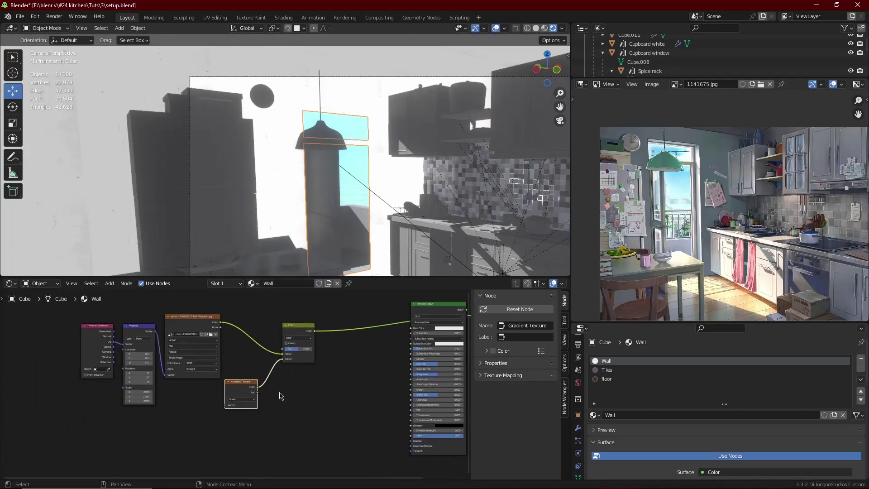
{"action": "key", "text": "g"}
{"action": "left_click", "coordinate": [186, 419]}
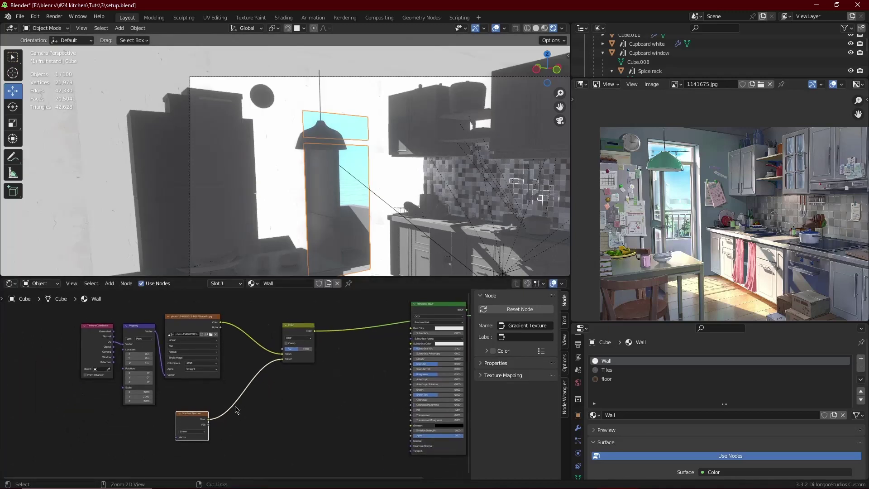
Insert a ColorRamp node between the Gradient Texture and the Color mix node
{"action": "key", "text": "shift+a"}
{"action": "left_click", "coordinate": [257, 374]}
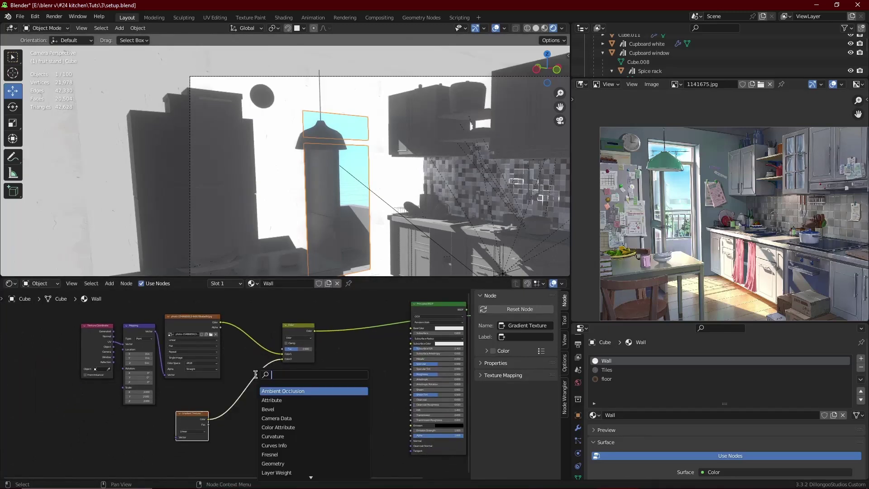
{"action": "type", "text": "col"}
{"action": "left_click", "coordinate": [270, 387]}
{"action": "left_click", "coordinate": [249, 411]}
{"action": "middle_click_drag", "start_coordinate": [249, 410], "coordinate": [286, 382]}
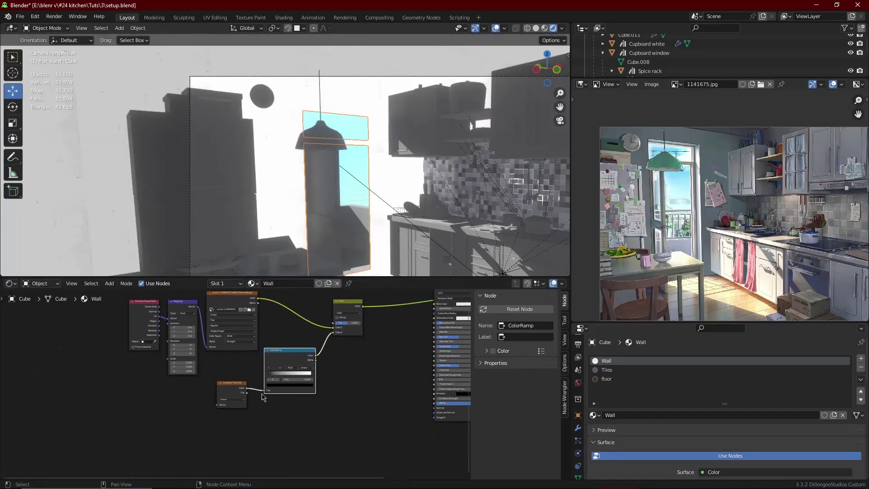
{"action": "scroll", "coordinate": [237, 393], "scroll_direction": "up", "scroll_amount": 3}
Add Mapping and Texture Coordinate nodes to the Gradient Texture
{"action": "left_click", "coordinate": [237, 394]}
{"action": "key", "text": "ctrl+t"}
{"action": "mouse_move", "coordinate": [248, 412]}
{"action": "middle_mouse_down"}
{"action": "mouse_move", "coordinate": [277, 386]}
{"action": "mouse_move", "coordinate": [267, 378]}
{"action": "middle_mouse_up"}
{"action": "scroll", "coordinate": [303, 217], "scroll_direction": "up", "scroll_amount": 4}
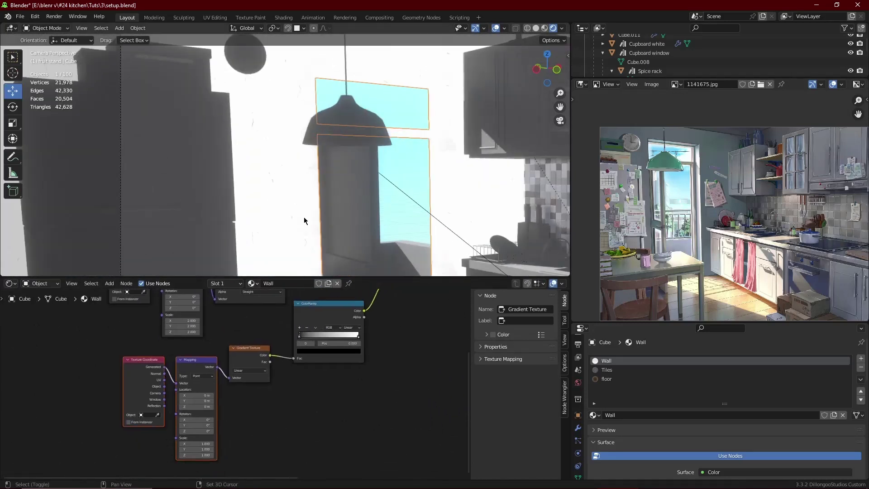
{"action": "scroll", "coordinate": [305, 233], "scroll_direction": "down", "scroll_amount": 3}
{"action": "scroll", "coordinate": [321, 343], "scroll_direction": "down", "scroll_amount": 3}
Preview the ColorRamp on the walls and set the gradient Mapping's Y rotation to 90°
{"action": "left_click", "coordinate": [319, 339], "text": "ctrl+shift"}
{"action": "middle_click_drag", "start_coordinate": [316, 337], "coordinate": [273, 372]}
{"action": "scroll", "coordinate": [330, 192], "scroll_direction": "down", "scroll_amount": 1}
{"action": "middle_click_drag", "start_coordinate": [165, 445], "coordinate": [199, 423]}
{"action": "scroll", "coordinate": [200, 423], "scroll_direction": "up", "scroll_amount": 8}
{"action": "left_click", "coordinate": [189, 446]}
{"action": "type", "text": "90"}
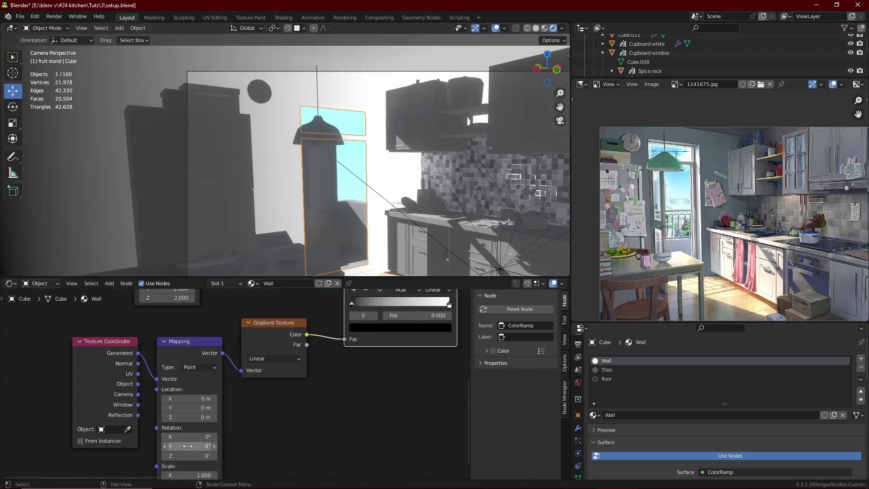
{"action": "key", "text": "Return"}
Tint the ColorRamp's first stop pale teal, about H 0.519, S 0.384, V 0.689, and select the white end stop
{"action": "middle_click_drag", "start_coordinate": [402, 331], "coordinate": [265, 403], "text": "shift"}
{"action": "scroll", "coordinate": [339, 397], "scroll_direction": "down", "scroll_amount": 1}
{"action": "scroll", "coordinate": [301, 388], "scroll_direction": "up", "scroll_amount": 4}
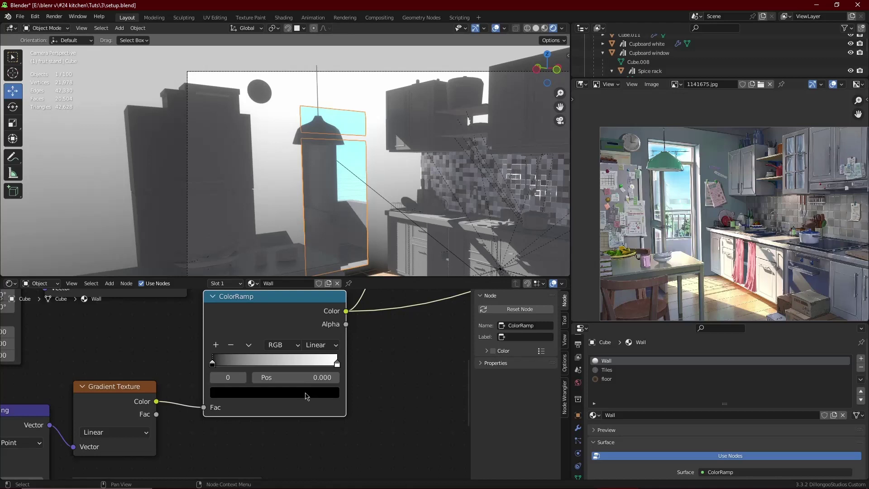
{"action": "left_click", "coordinate": [311, 398]}
{"action": "left_click", "coordinate": [312, 233]}
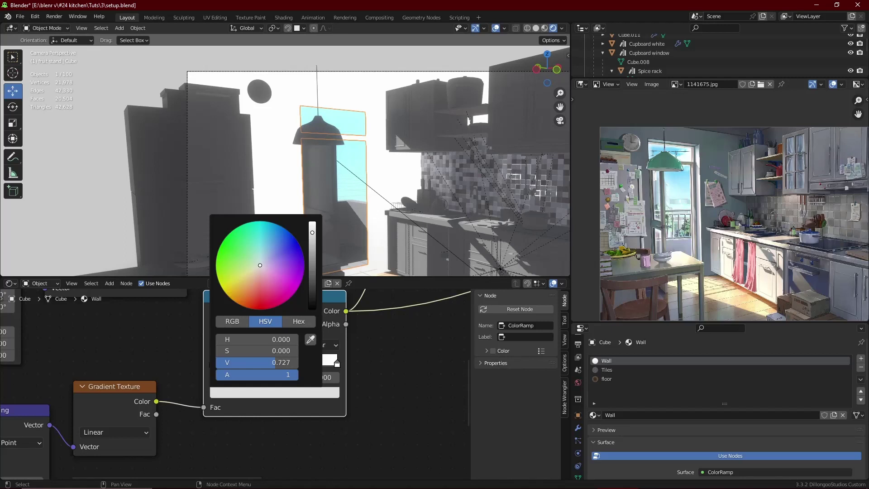
{"action": "left_click", "coordinate": [260, 256]}
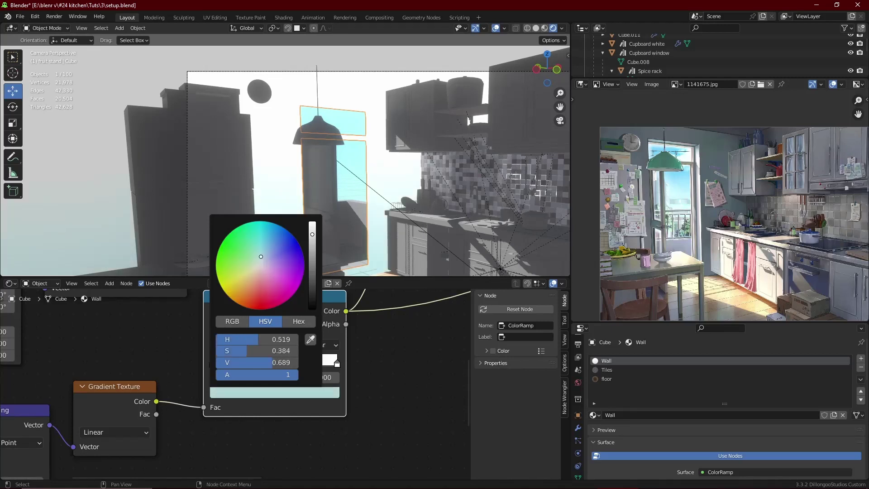
{"action": "left_click", "coordinate": [337, 362]}
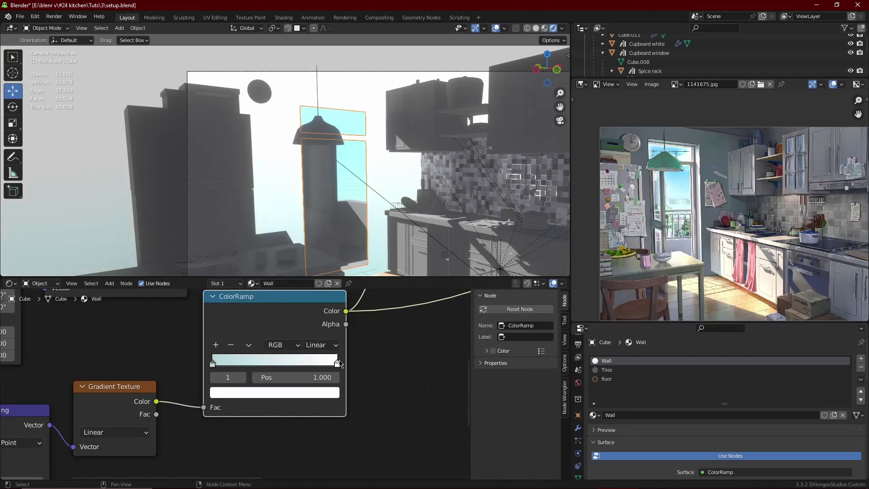
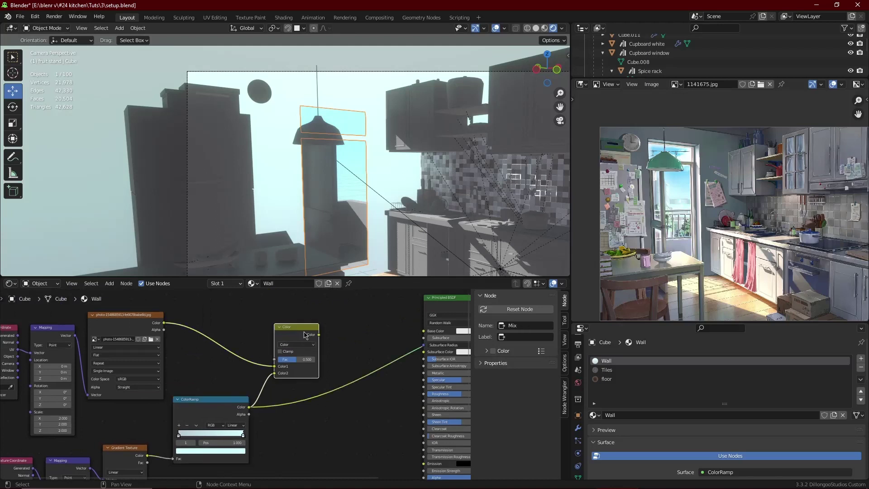
Place a duplicate of the Color mix node after the original, feed the ColorRamp into its Color2 and set its blend mode to Mix
{"action": "left_click", "coordinate": [374, 316]}
{"action": "left_click_drag", "start_coordinate": [252, 409], "coordinate": [347, 349]}
{"action": "left_click", "coordinate": [370, 327]}
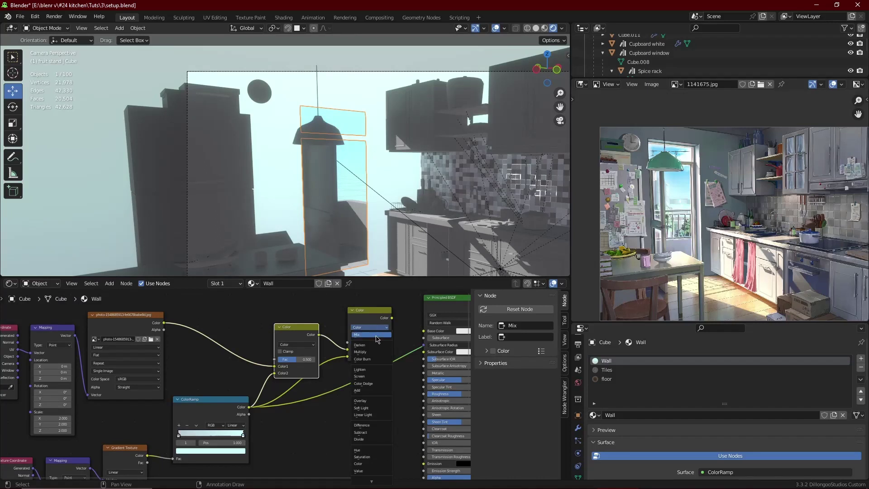
{"action": "left_click", "coordinate": [374, 336]}
{"action": "scroll", "coordinate": [335, 390], "scroll_direction": "up", "scroll_amount": 3}
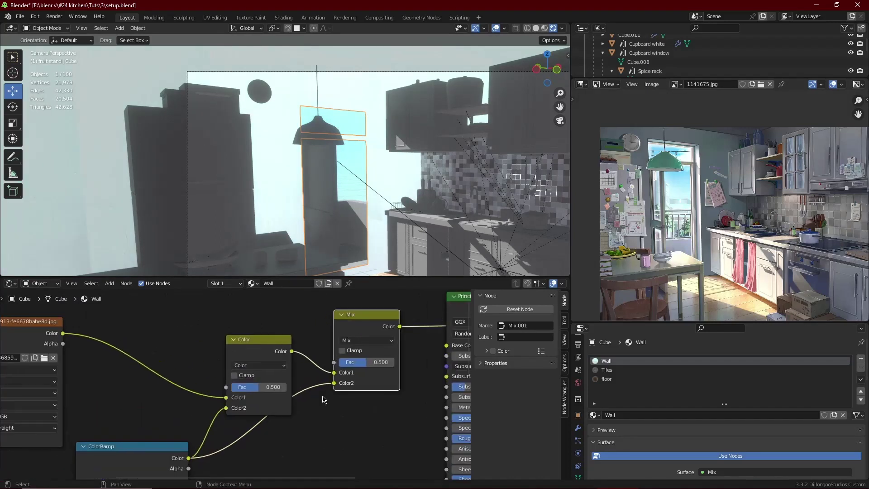
Compare factors on the second mix node against the wall texture, starting from 0, and settle on 0.483
{"action": "left_click_drag", "start_coordinate": [362, 362], "coordinate": [339, 362]}
{"action": "scroll", "coordinate": [343, 199], "scroll_direction": "up", "scroll_amount": 5}
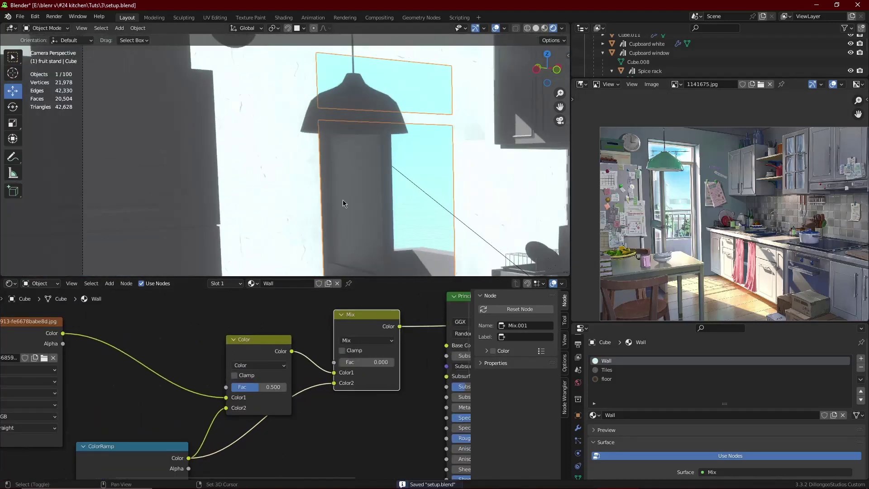
{"action": "scroll", "coordinate": [281, 148], "scroll_direction": "down", "scroll_amount": 2}
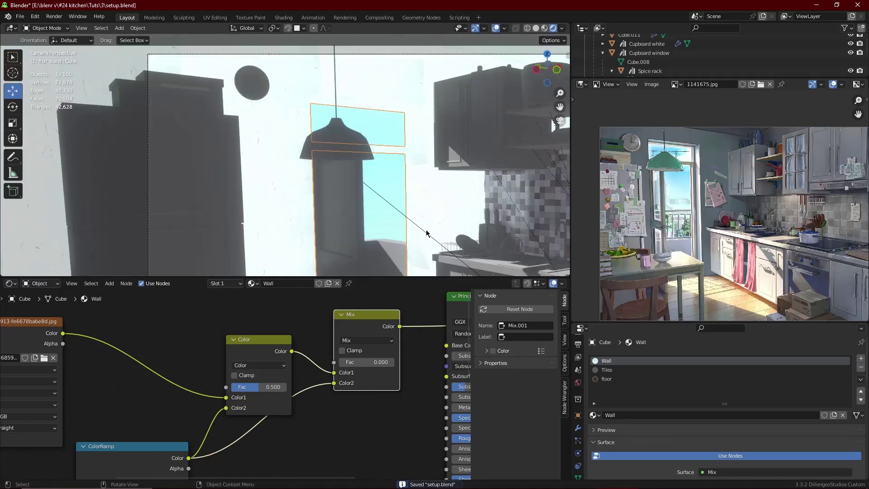
{"action": "scroll", "coordinate": [426, 233], "scroll_direction": "down", "scroll_amount": 3}
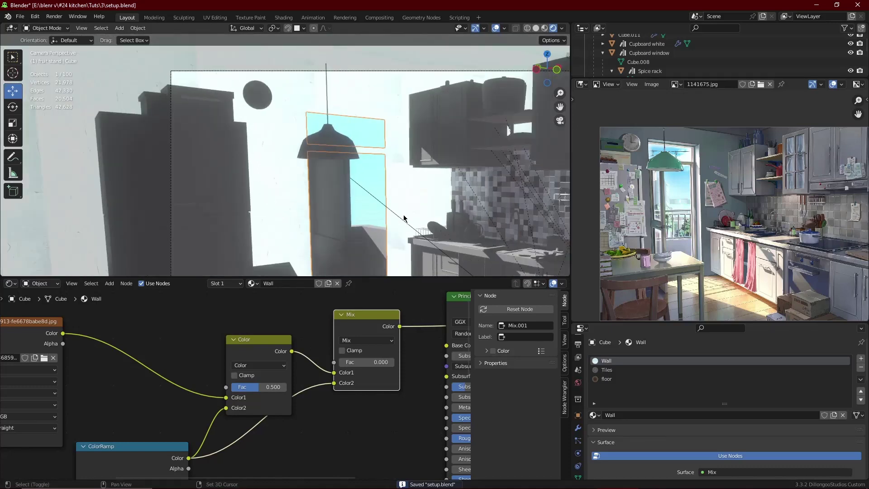
{"action": "scroll", "coordinate": [375, 369], "scroll_direction": "up", "scroll_amount": 3}
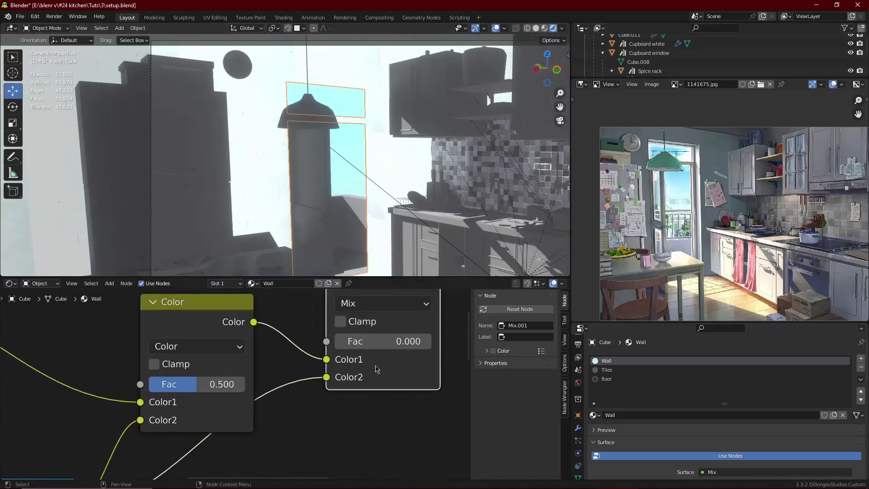
{"action": "left_click_drag", "start_coordinate": [371, 341], "coordinate": [381, 341]}
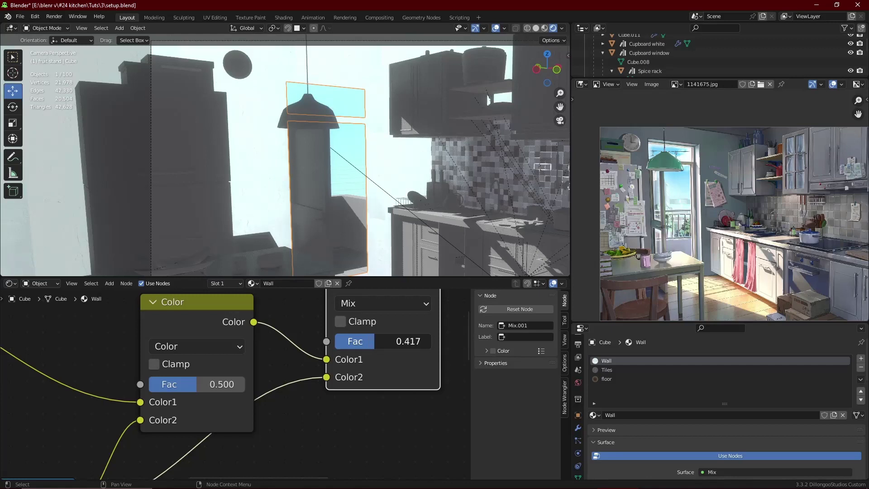
{"action": "scroll", "coordinate": [319, 229], "scroll_direction": "down", "scroll_amount": 3}
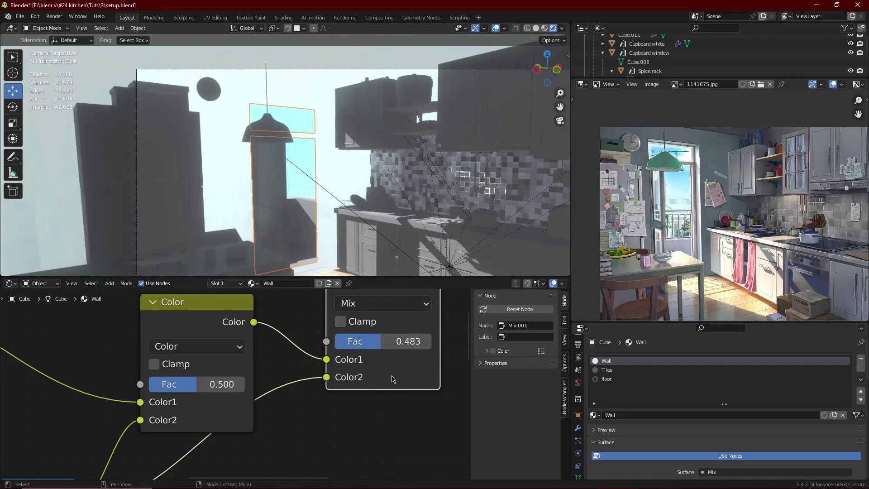
Connect the second mix node to the Principled BSDF's Base Color and route the shader to the Material Output
{"action": "scroll", "coordinate": [394, 379], "scroll_direction": "down", "scroll_amount": 4}
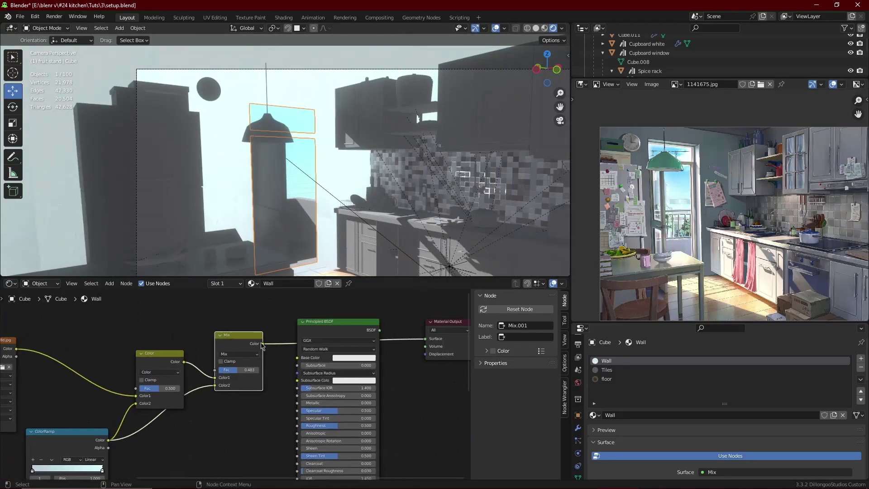
{"action": "left_click_drag", "start_coordinate": [295, 361], "coordinate": [297, 358]}
{"action": "left_click", "coordinate": [359, 329], "text": "ctrl+shift"}
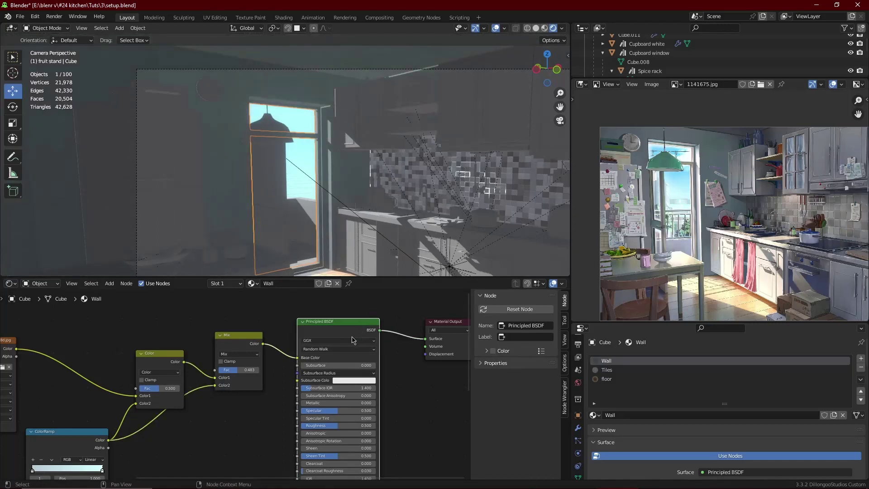
Check the walls around the window up close in the rendered view and in Material Preview shading
{"action": "scroll", "coordinate": [317, 213], "scroll_direction": "up", "scroll_amount": 1}
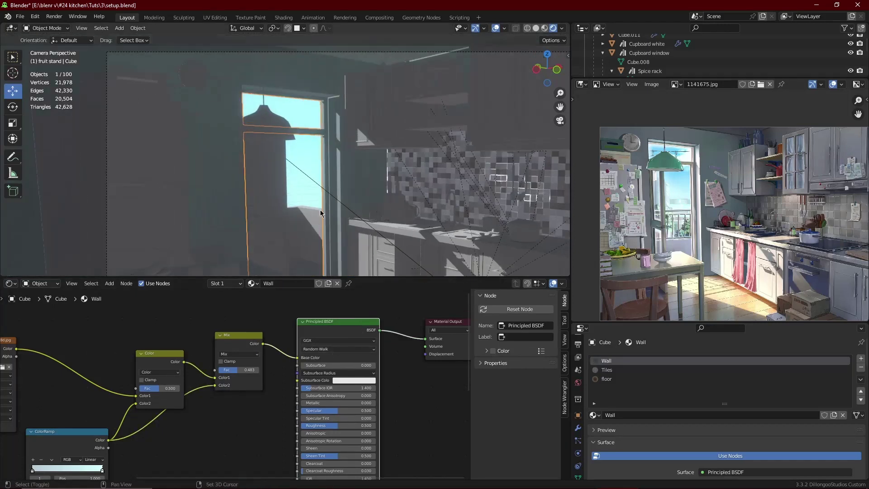
{"action": "scroll", "coordinate": [355, 183], "scroll_direction": "down", "scroll_amount": 2}
{"action": "scroll", "coordinate": [393, 158], "scroll_direction": "up", "scroll_amount": 4}
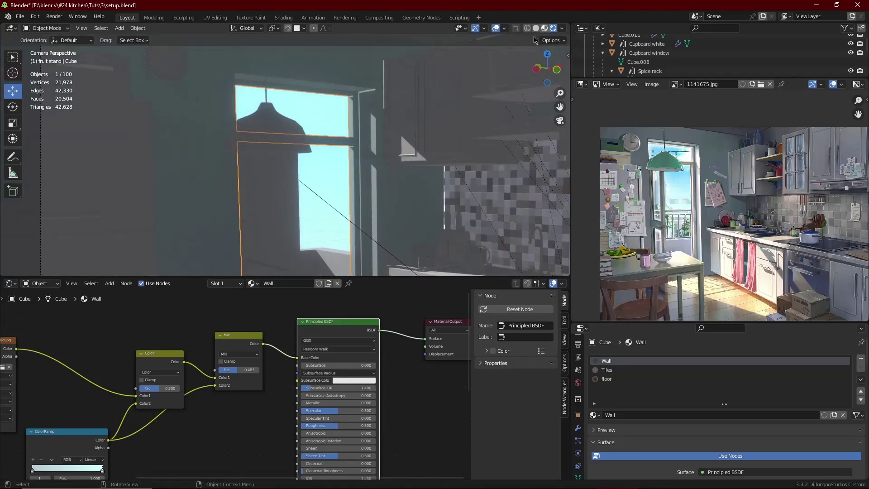
{"action": "left_click", "coordinate": [545, 29]}
{"action": "scroll", "coordinate": [329, 103], "scroll_direction": "down", "scroll_amount": 4}
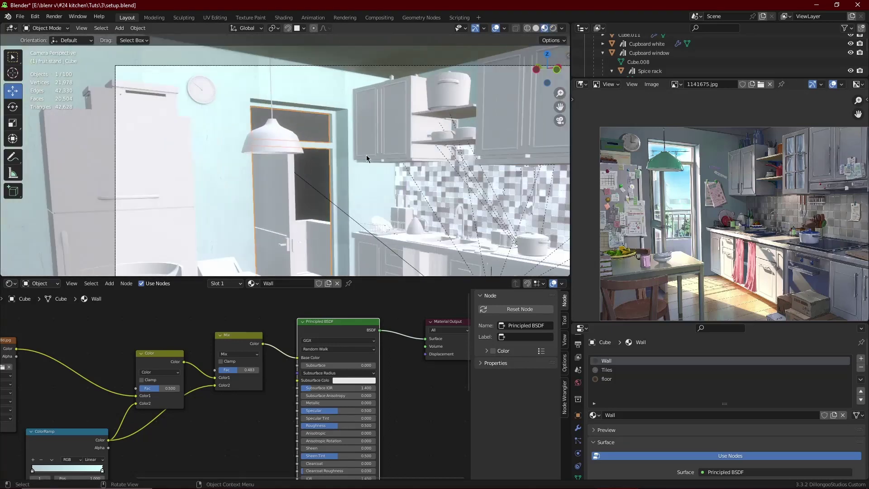
{"action": "middle_click_drag", "start_coordinate": [367, 158], "coordinate": [360, 138], "text": "shift"}
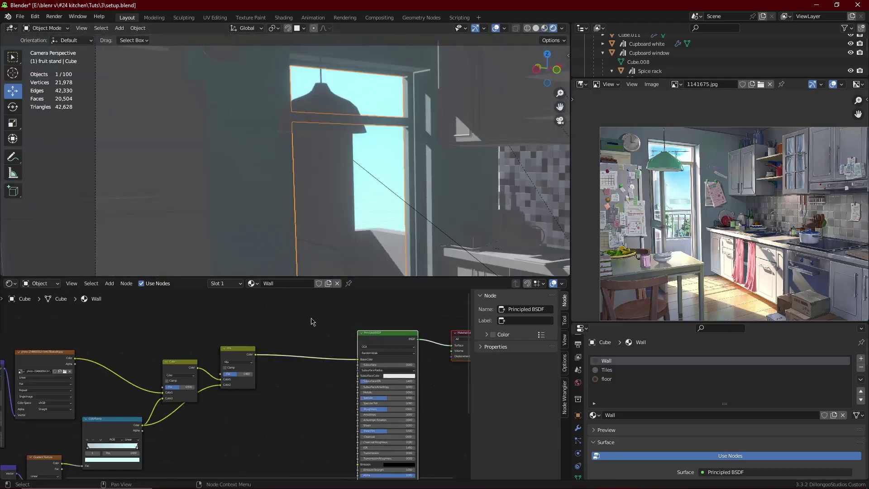
Insert an Emission node and a Shader to RGB node between the second Mix node and the Principled BSDF's Base Color
{"action": "key", "text": "shift+a"}
{"action": "type", "text": "sh"}
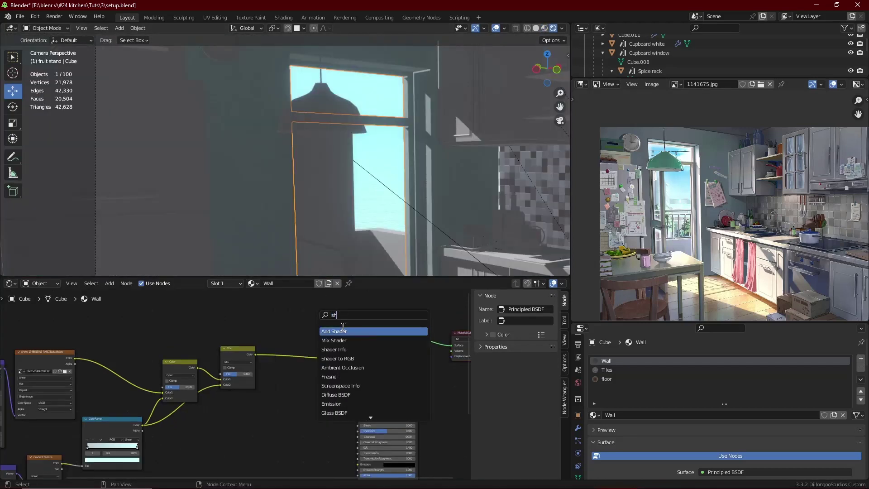
{"action": "left_click", "coordinate": [336, 356]}
{"action": "left_click", "coordinate": [335, 390]}
{"action": "key", "text": "shift+a"}
{"action": "type", "text": "em"}
{"action": "left_click", "coordinate": [376, 327]}
{"action": "left_click", "coordinate": [294, 362]}
Try an Emission strength of 4, check it on the wall by the window, and settle on 3
{"action": "scroll", "coordinate": [290, 402], "scroll_direction": "up", "scroll_amount": 4}
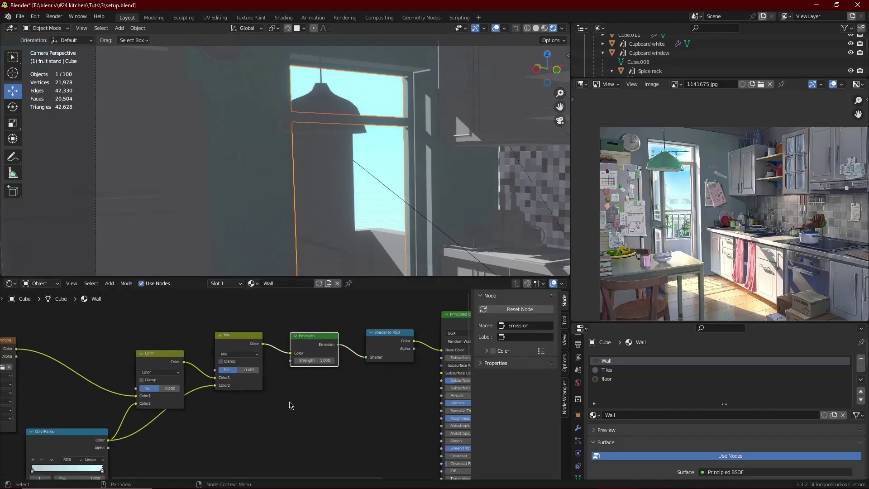
{"action": "scroll", "coordinate": [290, 404], "scroll_direction": "up", "scroll_amount": 1}
{"action": "key", "text": "Return"}
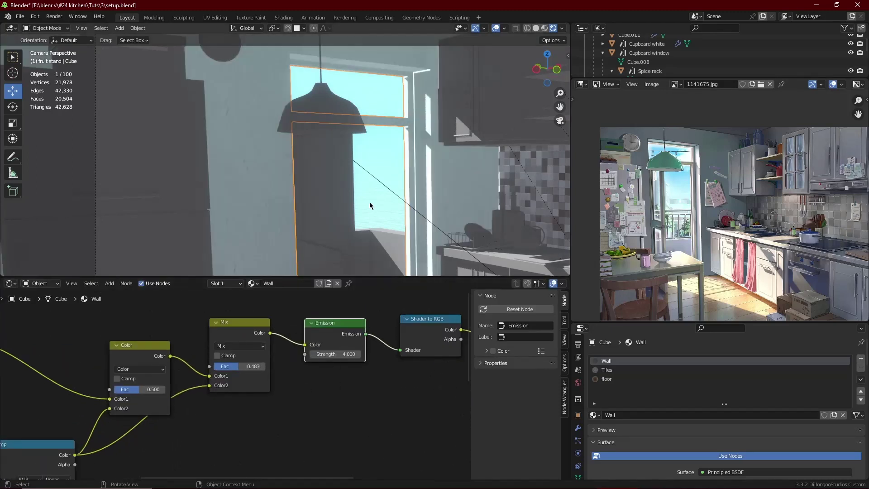
{"action": "middle_click_drag", "start_coordinate": [344, 204], "coordinate": [371, 191], "text": "shift"}
{"action": "scroll", "coordinate": [351, 195], "scroll_direction": "up", "scroll_amount": 3}
{"action": "scroll", "coordinate": [756, 226], "scroll_direction": "up", "scroll_amount": 3}
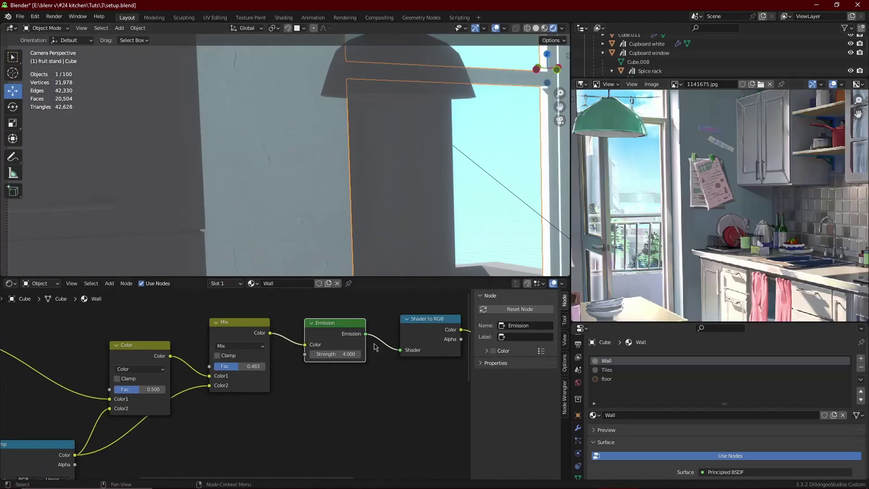
{"action": "scroll", "coordinate": [235, 385], "scroll_direction": "up", "scroll_amount": 1}
{"action": "left_click", "coordinate": [344, 354]}
{"action": "type", "text": "3"}
{"action": "key", "text": "Return"}
Check the brightened walls across the rendered kitchen and save the file
{"action": "scroll", "coordinate": [381, 375], "scroll_direction": "down", "scroll_amount": 2}
{"action": "left_click_drag", "start_coordinate": [362, 434], "coordinate": [338, 433]}
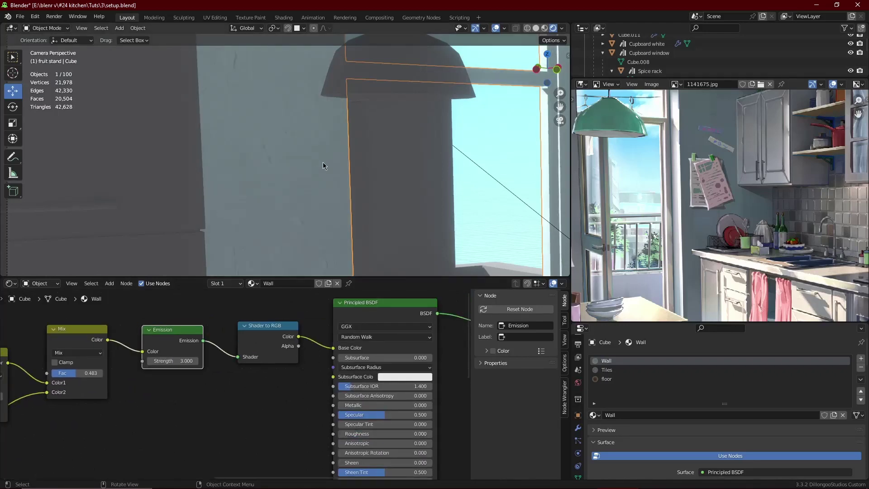
{"action": "scroll", "coordinate": [320, 178], "scroll_direction": "down", "scroll_amount": 7}
{"action": "middle_click_drag", "start_coordinate": [318, 184], "coordinate": [310, 172], "text": "shift"}
{"action": "scroll", "coordinate": [312, 174], "scroll_direction": "up", "scroll_amount": 3}
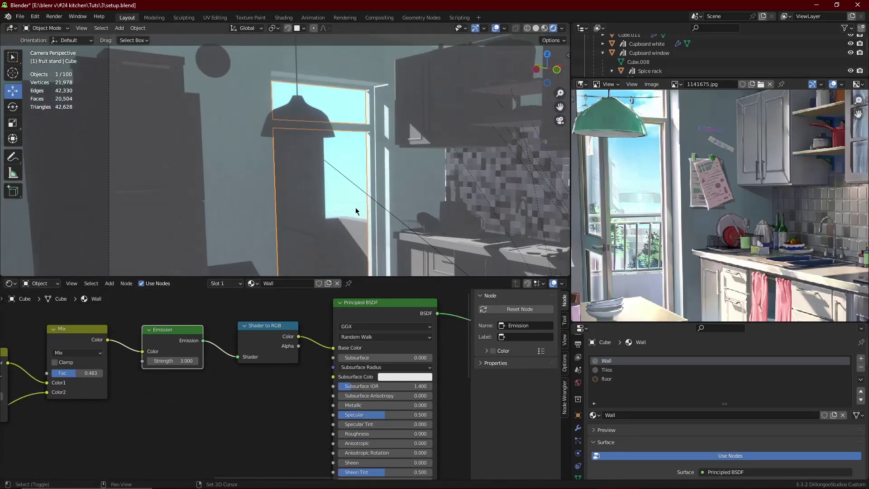
{"action": "scroll", "coordinate": [355, 207], "scroll_direction": "down", "scroll_amount": 2}
{"action": "key", "text": "ctrl+s"}
{"action": "scroll", "coordinate": [384, 208], "scroll_direction": "down", "scroll_amount": 3}
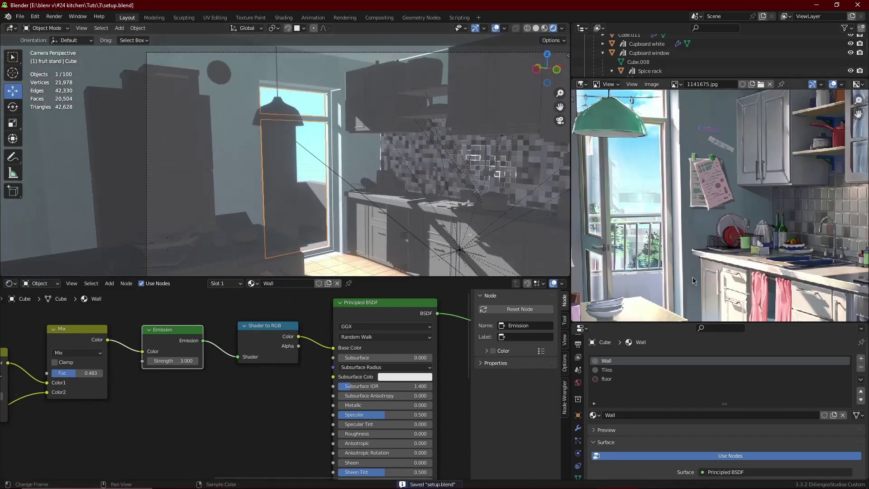
Select the sun light, set its strength to 3.3 and check the lighting with viewport overlays toggled
{"action": "scroll", "coordinate": [357, 230], "scroll_direction": "up", "scroll_amount": 5}
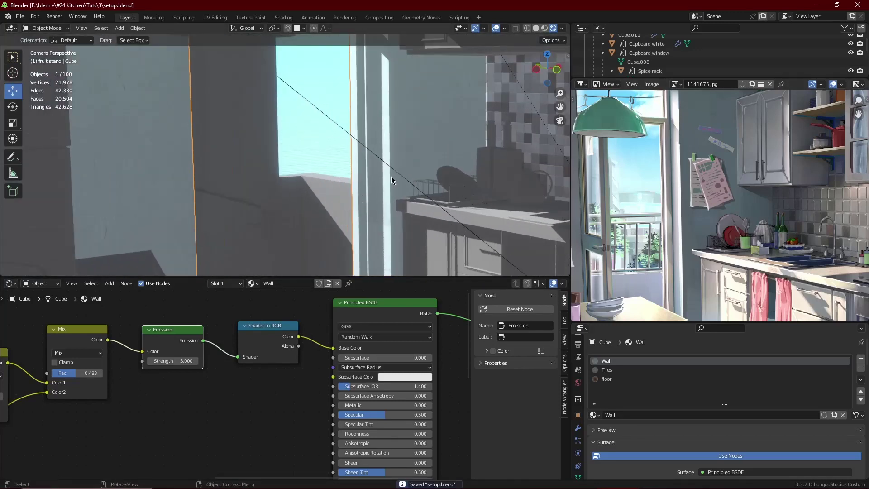
{"action": "left_click", "coordinate": [399, 175]}
{"action": "left_click_drag", "start_coordinate": [785, 425], "coordinate": [797, 426]}
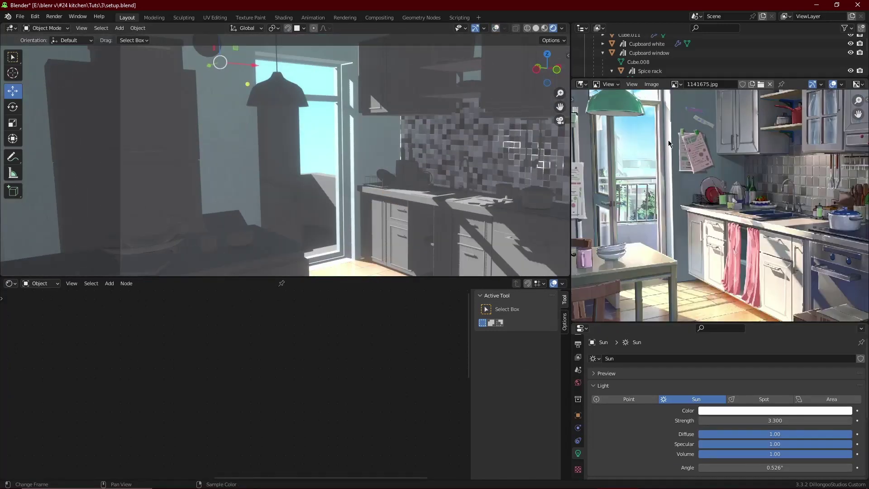
{"action": "scroll", "coordinate": [438, 188], "scroll_direction": "down", "scroll_amount": 3}
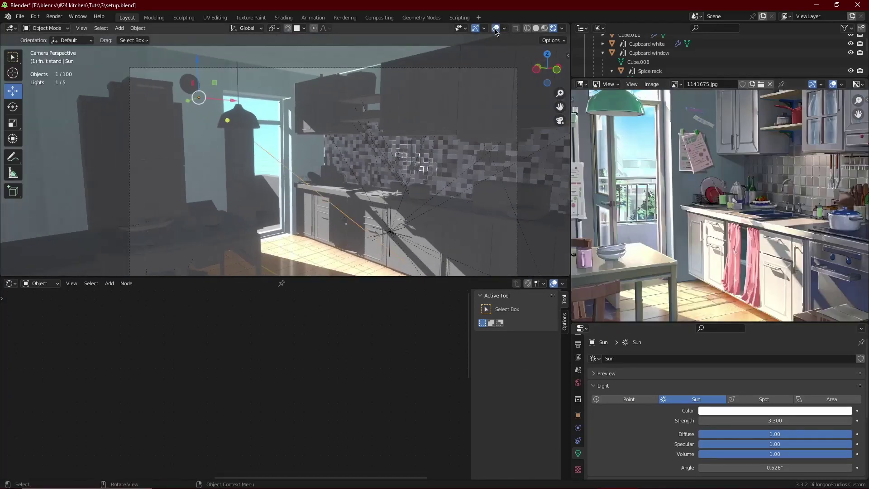
{"action": "left_click", "coordinate": [495, 29]}
Add an area light and move it about 13 m along Y and 3.8 m along X, near the balcony door
{"action": "scroll", "coordinate": [263, 181], "scroll_direction": "up", "scroll_amount": 3}
{"action": "key", "text": "shift+a"}
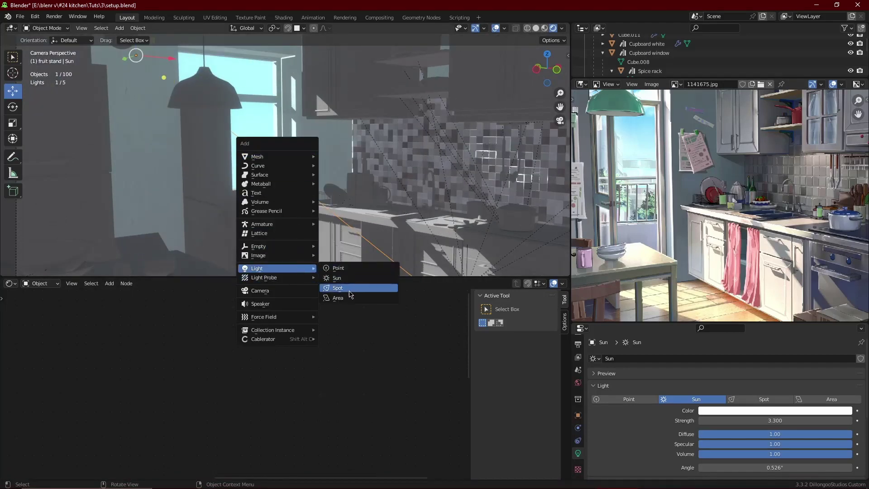
{"action": "left_click", "coordinate": [358, 295]}
{"action": "scroll", "coordinate": [299, 205], "scroll_direction": "down", "scroll_amount": 3}
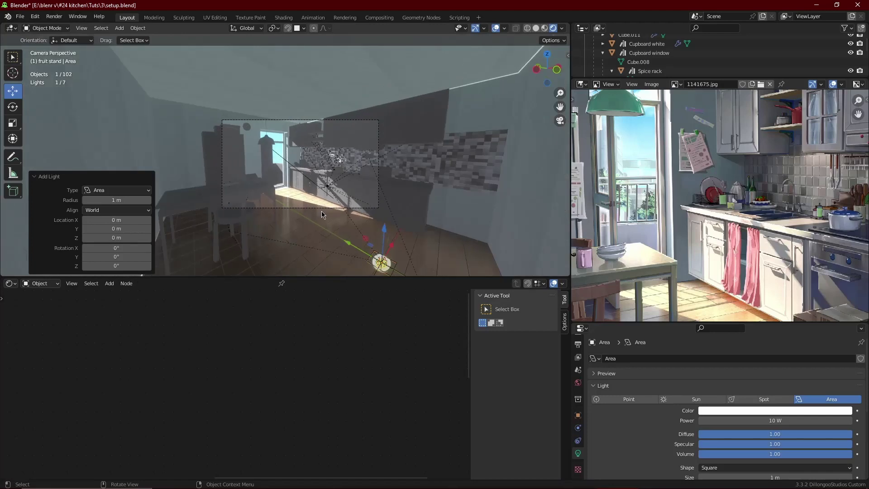
{"action": "key", "text": "g"}
{"action": "left_click", "coordinate": [267, 191]}
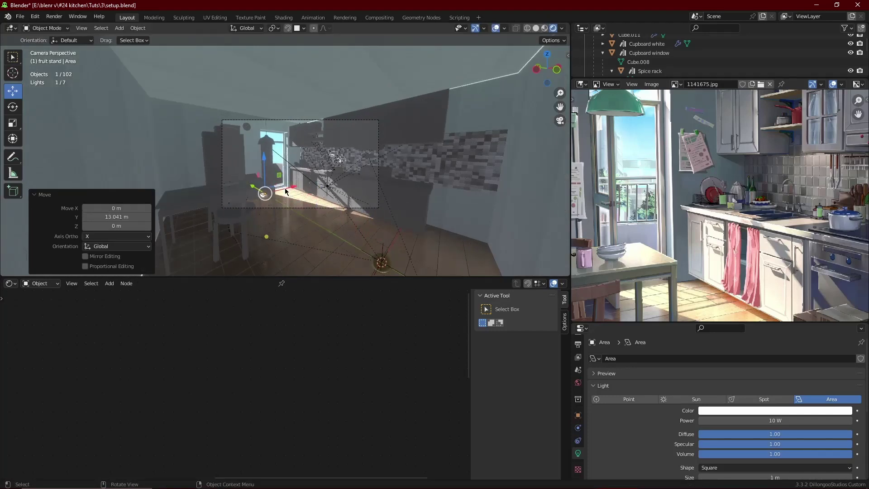
{"action": "scroll", "coordinate": [316, 247], "scroll_direction": "up", "scroll_amount": 3}
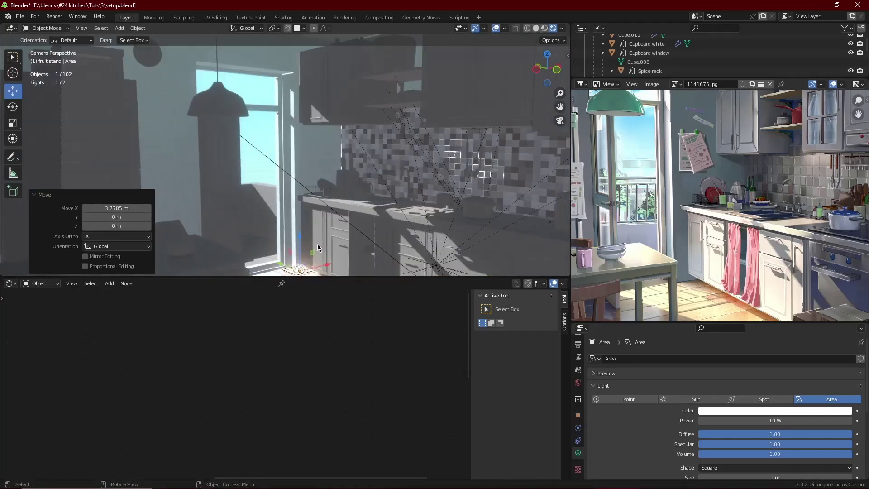
Rotate the area light 90° about X and 180° about Z, and scale it up by about 2.23
{"action": "middle_click_drag", "start_coordinate": [317, 248], "coordinate": [322, 205], "text": "shift"}
{"action": "left_click_drag", "start_coordinate": [332, 220], "coordinate": [309, 226]}
{"action": "type", "text": "rx90"}
{"action": "key", "text": "Return"}
{"action": "type", "text": "rz180"}
{"action": "key", "text": "Return"}
{"action": "key", "text": "s"}
{"action": "left_click", "coordinate": [387, 171]}
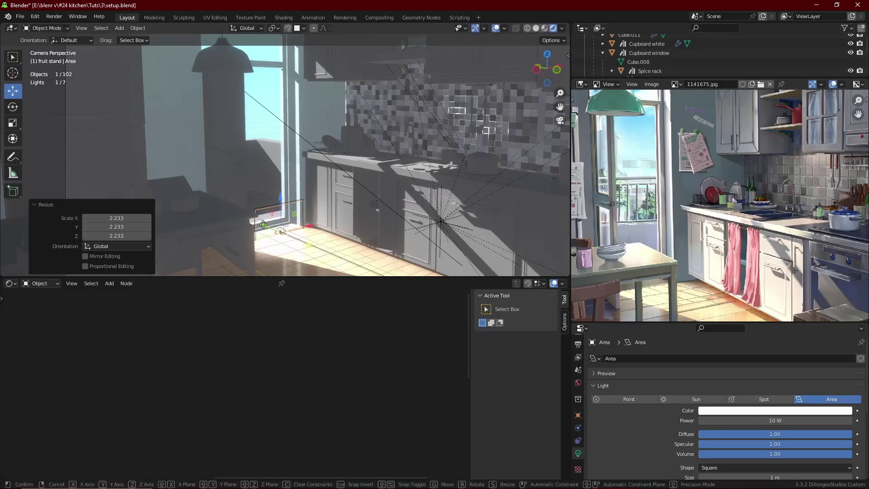
Raise the area light into the door opening and enlarge it by about 1.53 overall and 2.28 along Z
{"action": "key", "text": "g"}
{"action": "key", "text": "y"}
{"action": "left_click", "coordinate": [267, 196]}
{"action": "key", "text": "s"}
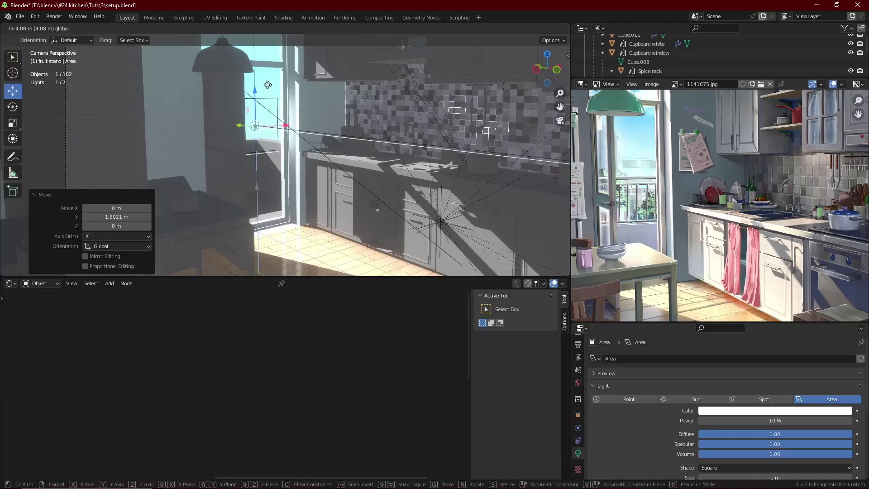
{"action": "left_click", "coordinate": [294, 64]}
{"action": "key", "text": "s"}
{"action": "key", "text": "z"}
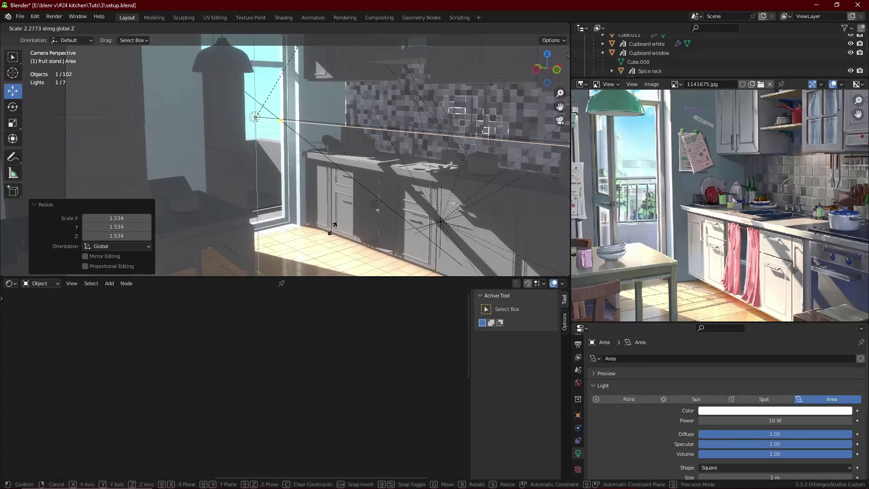
{"action": "left_click", "coordinate": [336, 234]}
Set the area light's power to 50 W and rotate it about 41° around Z
{"action": "scroll", "coordinate": [265, 122], "scroll_direction": "down", "scroll_amount": 2}
{"action": "left_click", "coordinate": [775, 421]}
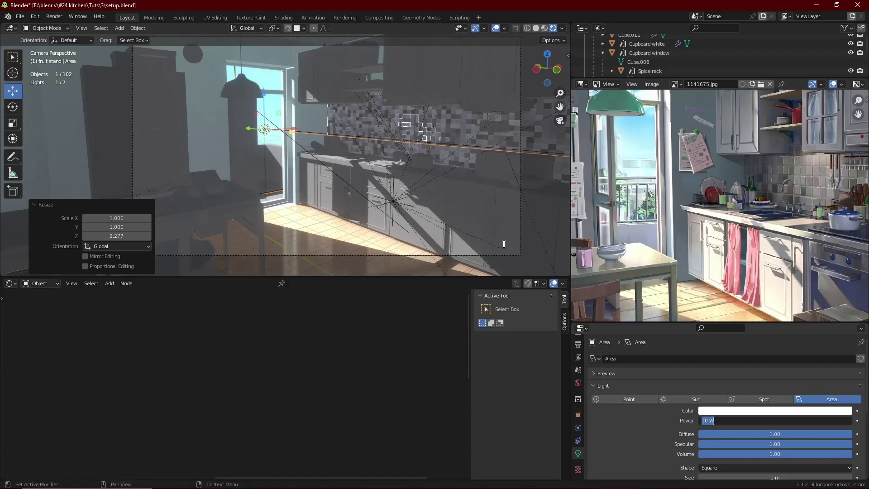
{"action": "key", "text": "Return"}
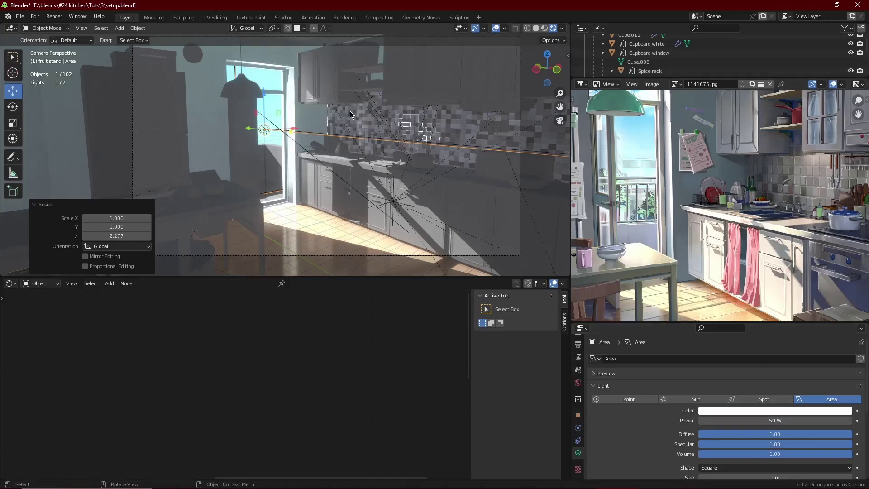
{"action": "key", "text": "r"}
{"action": "key", "text": "z"}
{"action": "left_click", "coordinate": [296, 96]}
Fit the area light's position and height to the balcony door and move it about 1.34 m outward along Y
{"action": "key", "text": "g"}
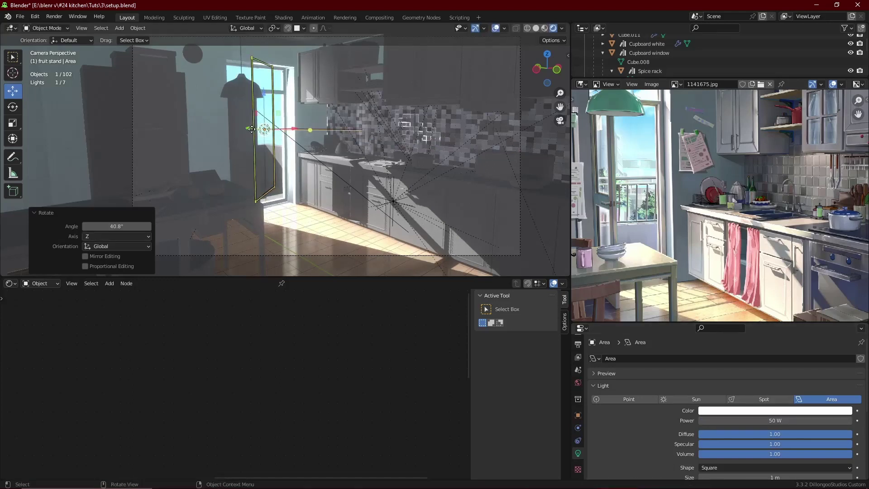
{"action": "key", "text": "y"}
{"action": "key", "text": "x"}
{"action": "left_click", "coordinate": [281, 136]}
{"action": "key", "text": "g"}
{"action": "key", "text": "z"}
{"action": "left_click", "coordinate": [297, 88]}
{"action": "key", "text": "s"}
{"action": "key", "text": "z"}
{"action": "left_click", "coordinate": [296, 88]}
{"action": "left_click_drag", "start_coordinate": [257, 137], "coordinate": [235, 134]}
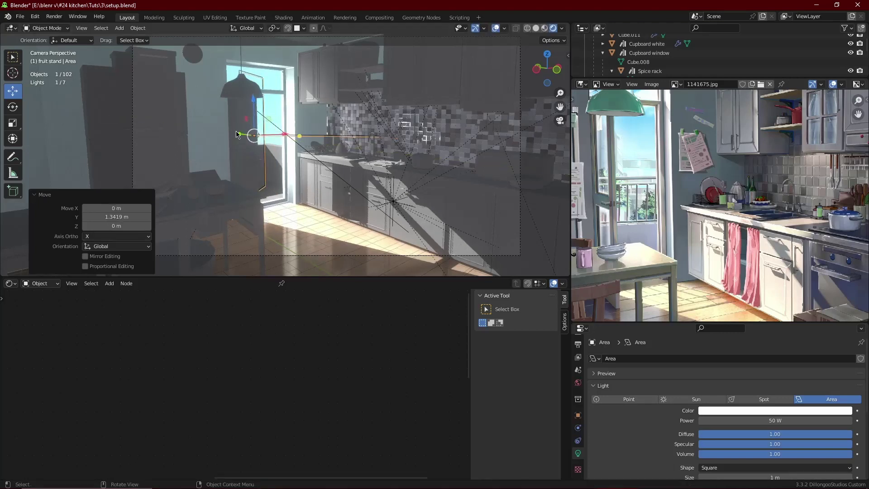
Check the light with overlays hidden, set its power to 25 W and save the file
{"action": "middle_click_drag", "start_coordinate": [369, 142], "coordinate": [338, 146], "text": "shift"}
{"action": "left_click", "coordinate": [496, 29]}
{"action": "scroll", "coordinate": [400, 199], "scroll_direction": "up", "scroll_amount": 1}
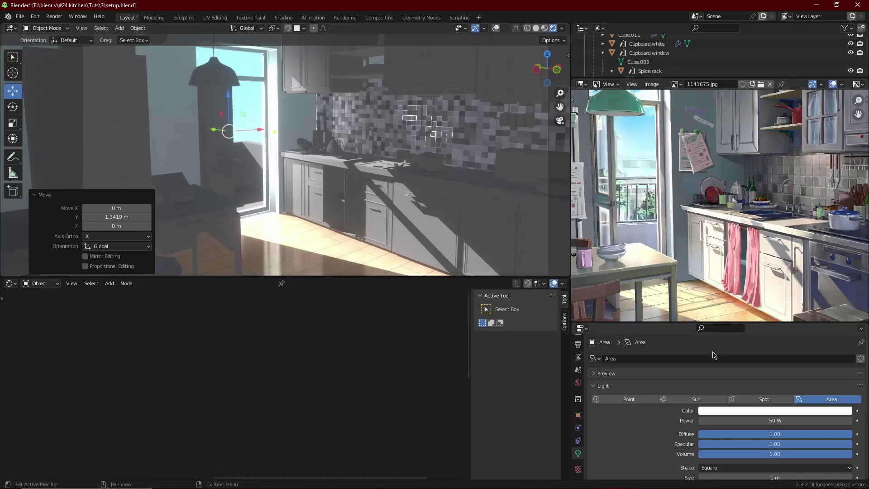
{"action": "left_click", "coordinate": [769, 424]}
{"action": "type", "text": "25"}
{"action": "key", "text": "Return"}
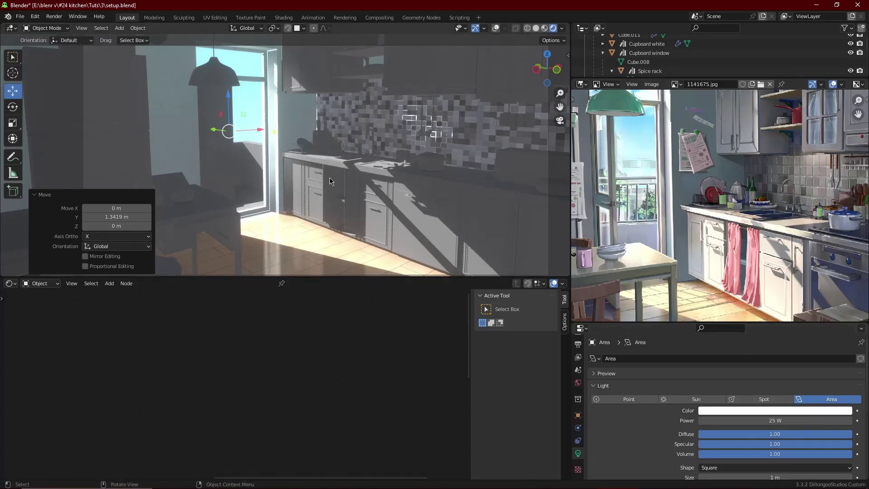
{"action": "key", "text": "ctrl+s"}
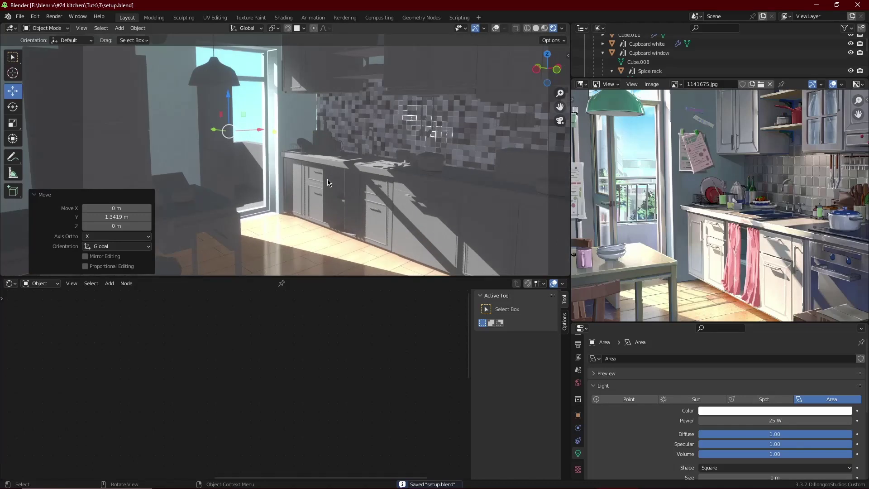
Lower the area light about 1 m, scale it by about 1.44 and move it about 1.54 m along Y
{"action": "scroll", "coordinate": [268, 186], "scroll_direction": "up", "scroll_amount": 4}
{"action": "scroll", "coordinate": [281, 181], "scroll_direction": "down", "scroll_amount": 3}
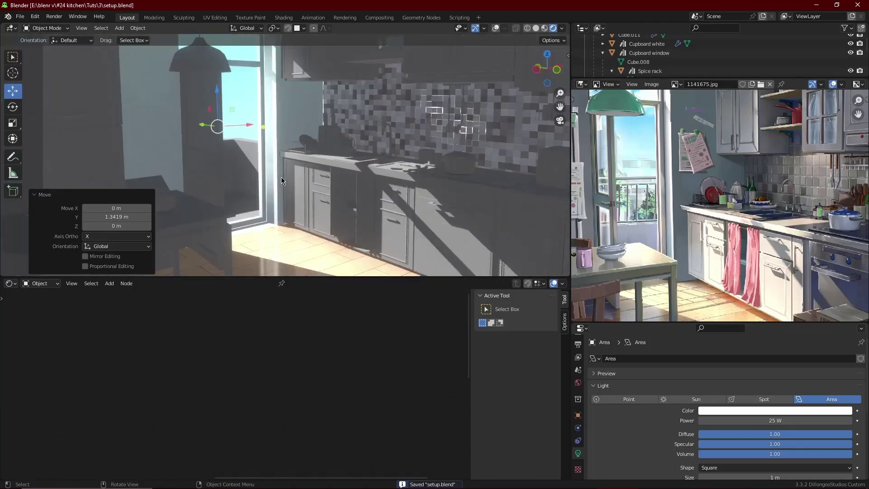
{"action": "left_click_drag", "start_coordinate": [214, 128], "coordinate": [211, 150]}
{"action": "scroll", "coordinate": [268, 105], "scroll_direction": "down", "scroll_amount": 2}
{"action": "key", "text": "s"}
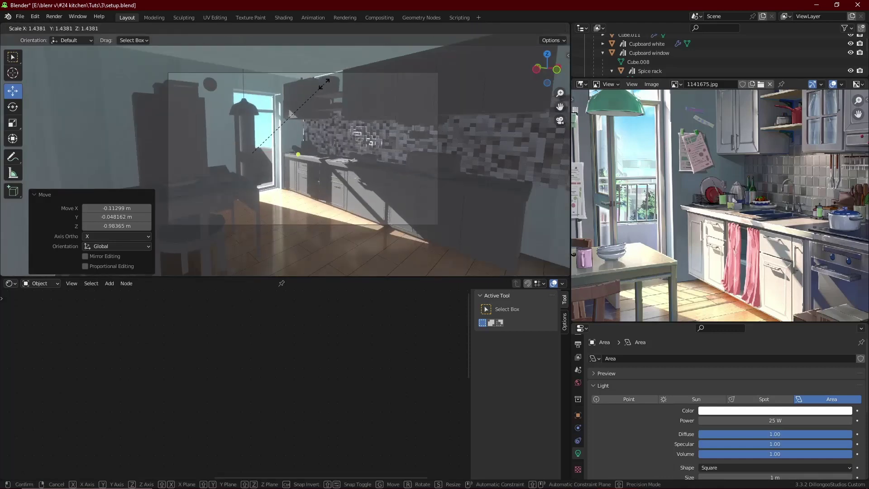
{"action": "left_click", "coordinate": [325, 85]}
{"action": "left_click", "coordinate": [496, 28]}
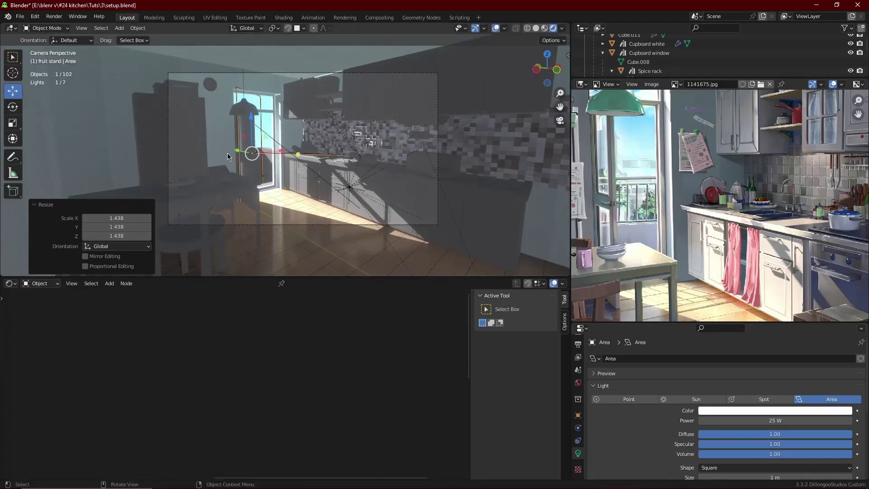
{"action": "left_click_drag", "start_coordinate": [244, 151], "coordinate": [233, 151]}
{"action": "scroll", "coordinate": [299, 150], "scroll_direction": "up", "scroll_amount": 3}
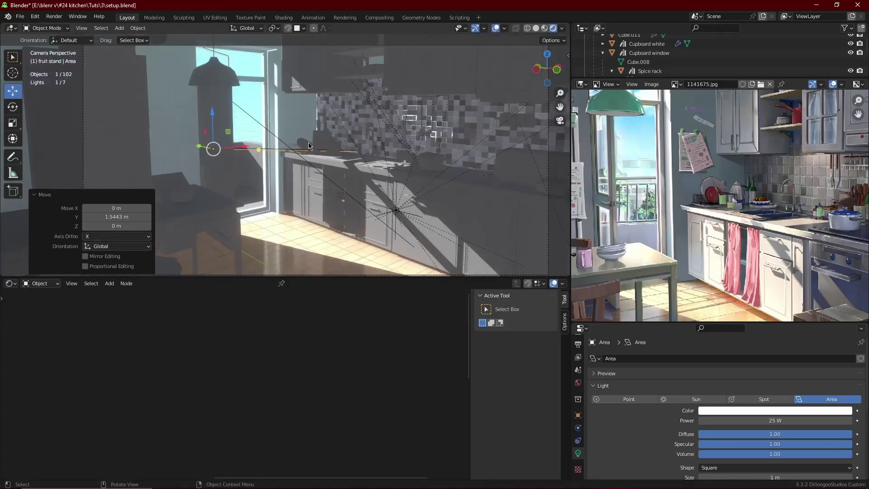
Raise the area light's power to 72.7 W and duplicate the light in place
{"action": "mouse_move", "coordinate": [778, 420]}
{"action": "left_mouse_down"}
{"action": "mouse_move", "coordinate": [808, 420]}
{"action": "mouse_move", "coordinate": [781, 420]}
{"action": "left_mouse_up"}
{"action": "scroll", "coordinate": [307, 174], "scroll_direction": "down", "scroll_amount": 3}
{"action": "key", "text": "shift+d"}
{"action": "key", "text": "Escape"}
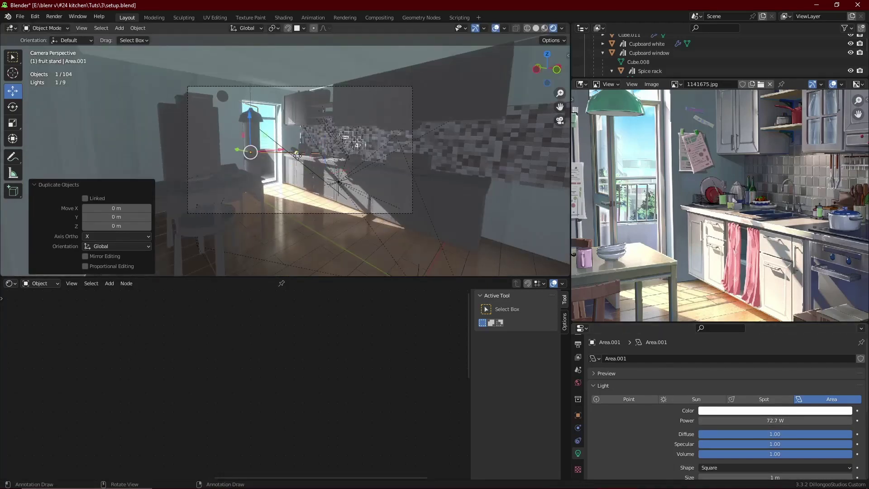
Move the duplicated area light up beside the window and rotate it about -33° around Z
{"action": "key", "text": "g"}
{"action": "key", "text": "y"}
{"action": "left_click", "coordinate": [347, 168]}
{"action": "key", "text": "g"}
{"action": "left_click", "coordinate": [299, 120]}
{"action": "key", "text": "r"}
{"action": "key", "text": "z"}
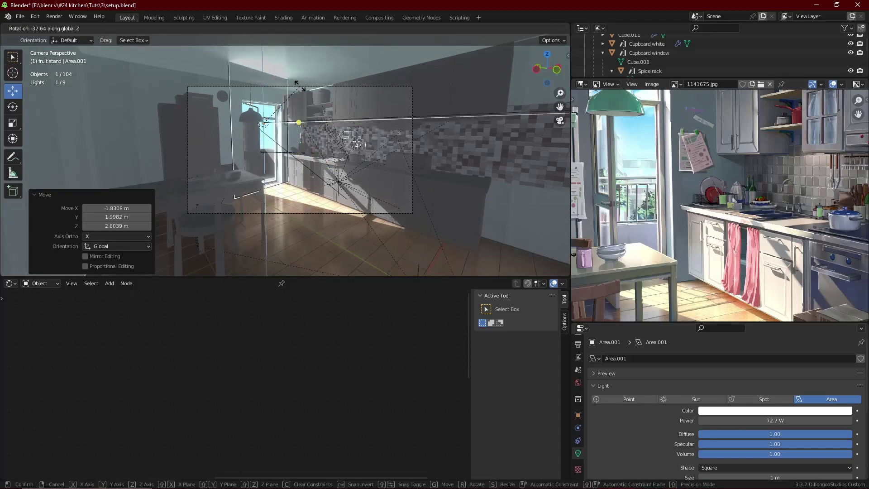
{"action": "left_click", "coordinate": [295, 81]}
{"action": "key", "text": "g"}
{"action": "left_click", "coordinate": [280, 143]}
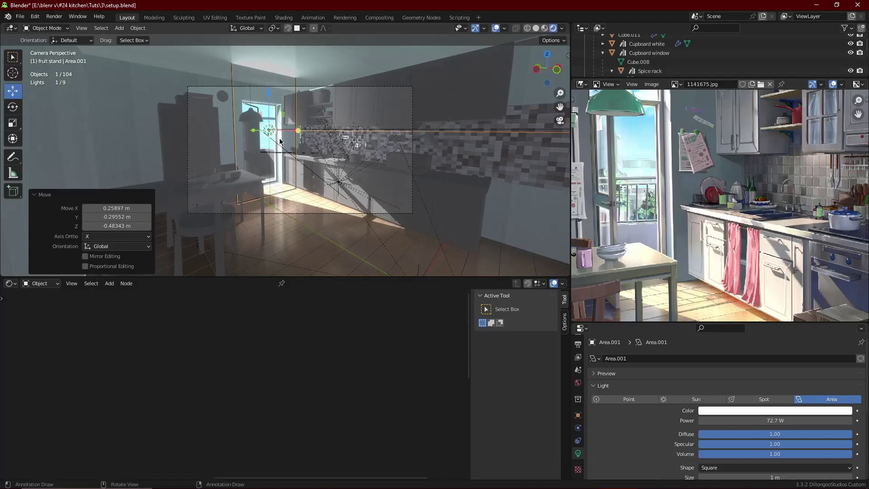
Give the duplicated light 80 W power and a warm cream colour, rescale it and shift it about 1.06 m along X
{"action": "scroll", "coordinate": [280, 141], "scroll_direction": "up", "scroll_amount": 3}
{"action": "left_click_drag", "start_coordinate": [769, 421], "coordinate": [806, 421]}
{"action": "key", "text": "s"}
{"action": "left_click", "coordinate": [287, 99]}
{"action": "left_click_drag", "start_coordinate": [276, 112], "coordinate": [226, 114]}
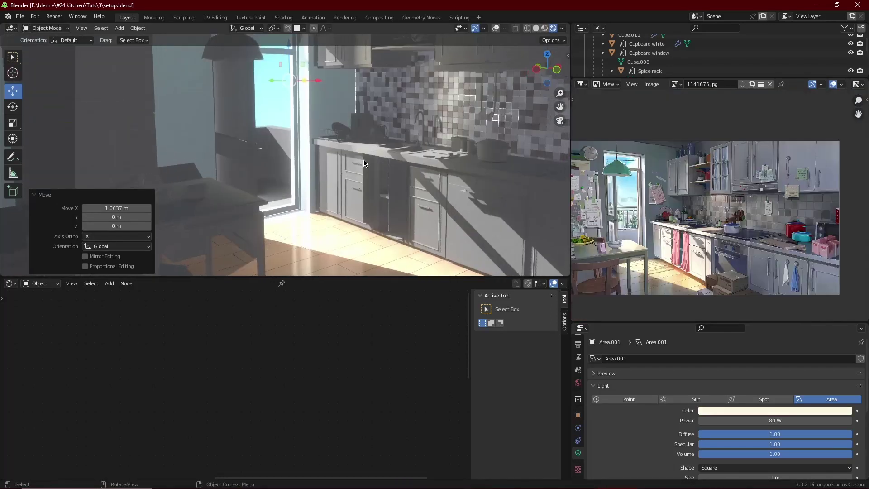
Render the camera view, examine the kitchen lighting in the result and close the render window
{"action": "key", "text": "F12"}
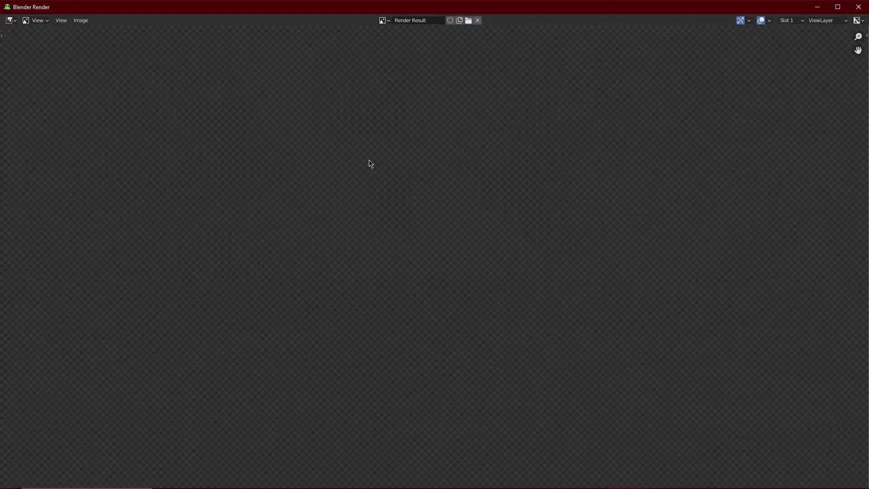
{"action": "scroll", "coordinate": [365, 193], "scroll_direction": "down", "scroll_amount": 1}
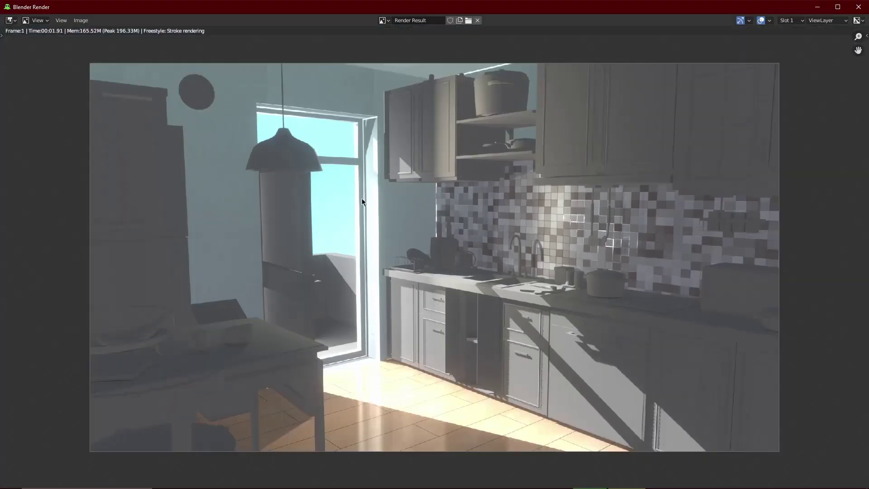
{"action": "scroll", "coordinate": [375, 201], "scroll_direction": "down", "scroll_amount": 1}
{"action": "scroll", "coordinate": [392, 236], "scroll_direction": "up", "scroll_amount": 1}
{"action": "middle_click_drag", "start_coordinate": [401, 236], "coordinate": [343, 192]}
{"action": "left_click", "coordinate": [858, 7]}
{"action": "scroll", "coordinate": [418, 213], "scroll_direction": "up", "scroll_amount": 2}
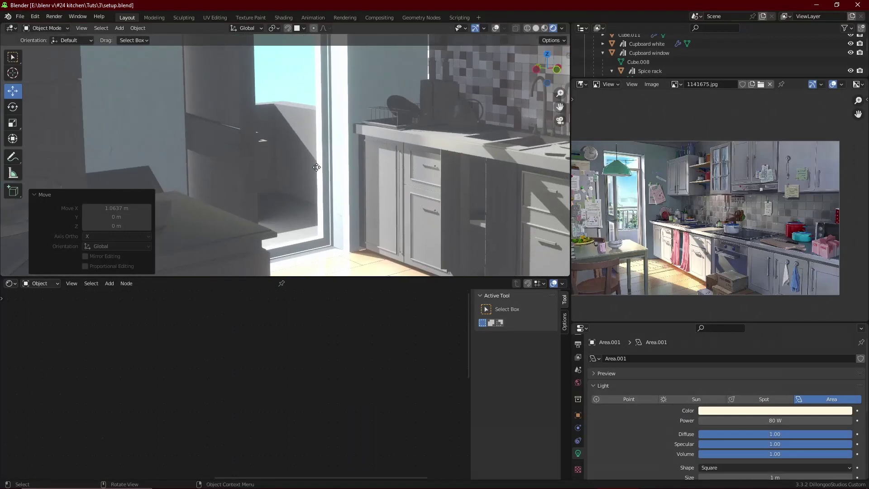
Assign the existing Wall material to the balcony wall outside the open door
{"action": "left_click", "coordinate": [344, 260]}
{"action": "left_click", "coordinate": [265, 283]}
{"action": "type", "text": "wa"}
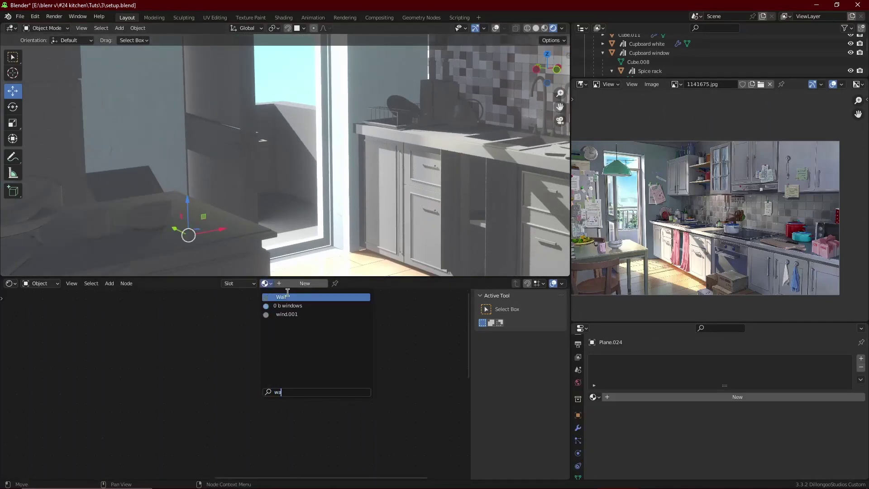
{"action": "key", "text": "Return"}
Render the scene again, inspect how the balcony wall looks beside the kitchen lighting, and close the render window
{"action": "scroll", "coordinate": [284, 84], "scroll_direction": "down", "scroll_amount": 5}
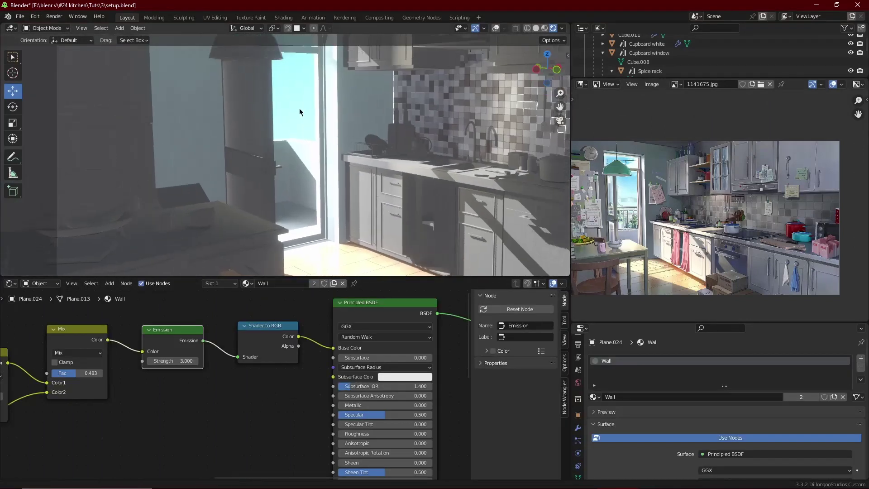
{"action": "middle_click_drag", "start_coordinate": [313, 136], "coordinate": [364, 164], "text": "shift"}
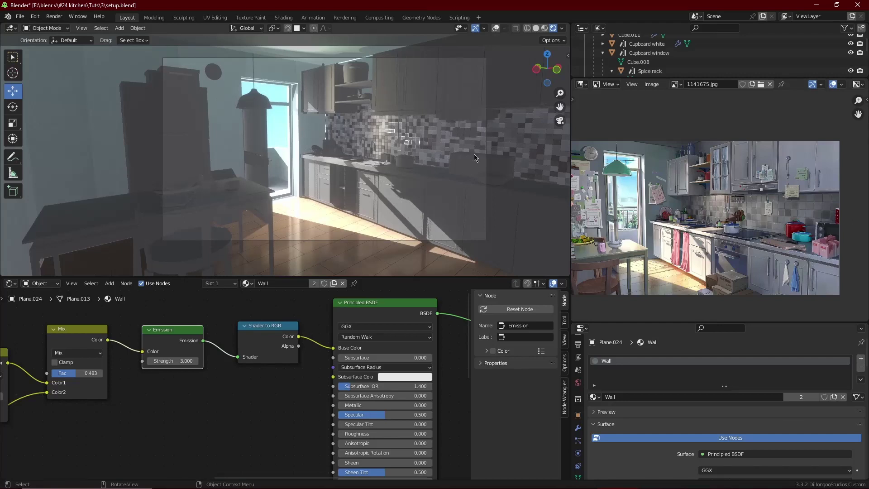
{"action": "scroll", "coordinate": [426, 168], "scroll_direction": "up", "scroll_amount": 1}
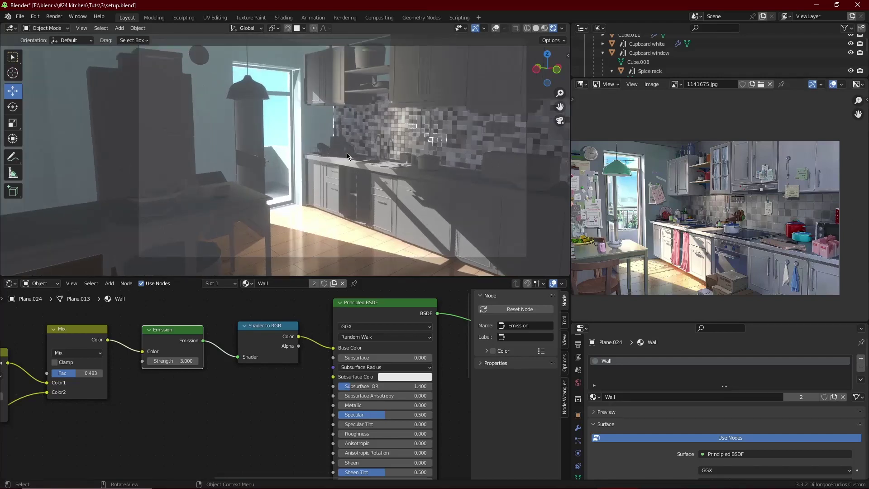
{"action": "key", "text": "F12"}
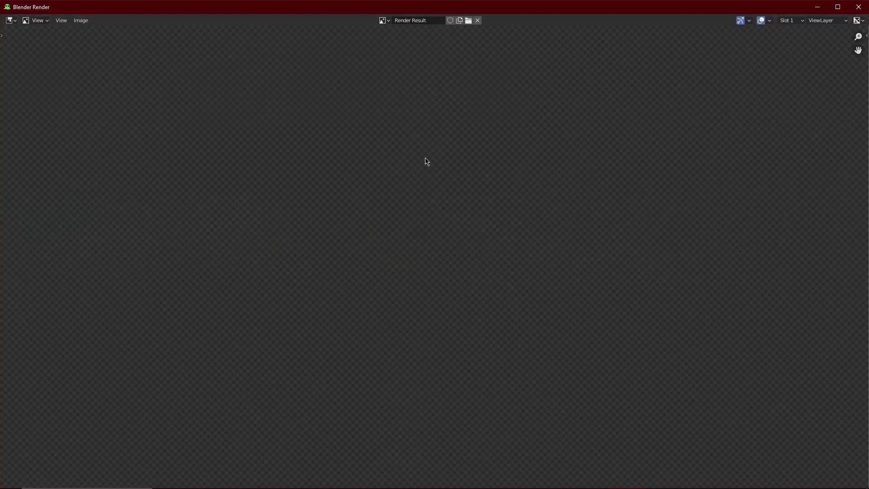
{"action": "scroll", "coordinate": [386, 186], "scroll_direction": "down", "scroll_amount": 1}
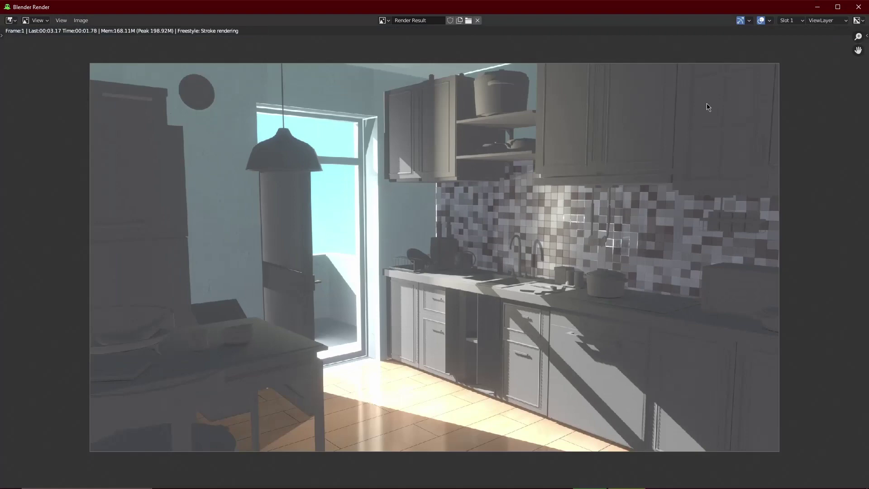
{"action": "left_click", "coordinate": [859, 6]}
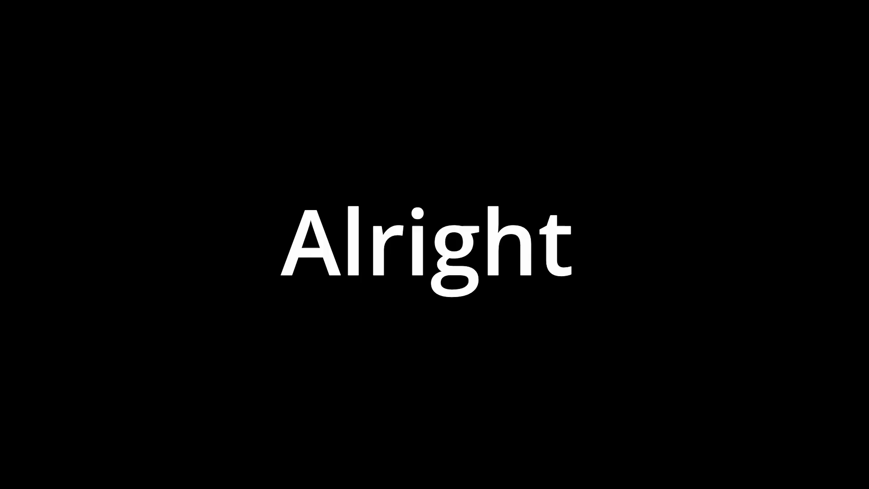